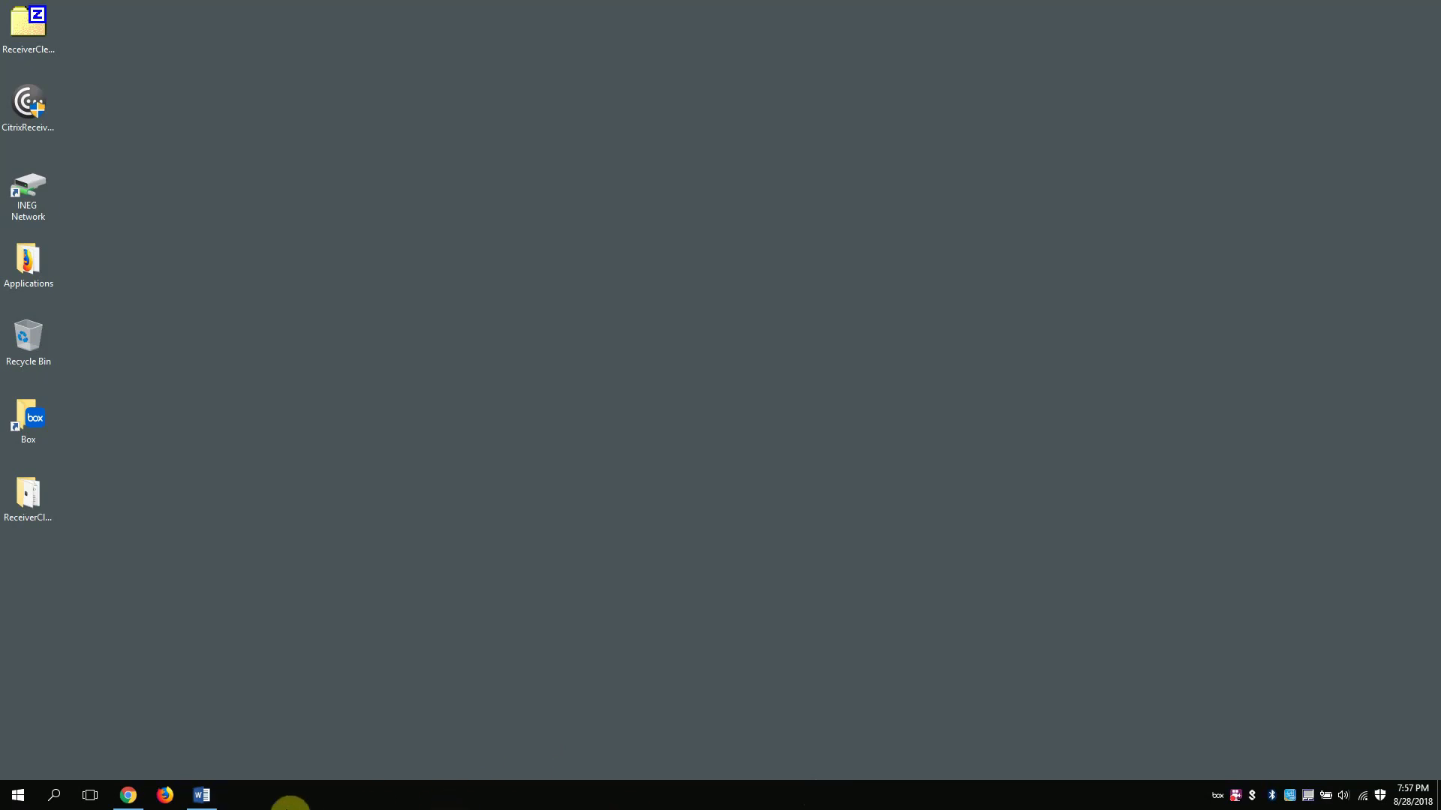
Step: Bring up the KeyCitrixInfo.docx notes with the Receiver download link and the lab address
{"action": "left_click", "coordinate": [204, 796]}
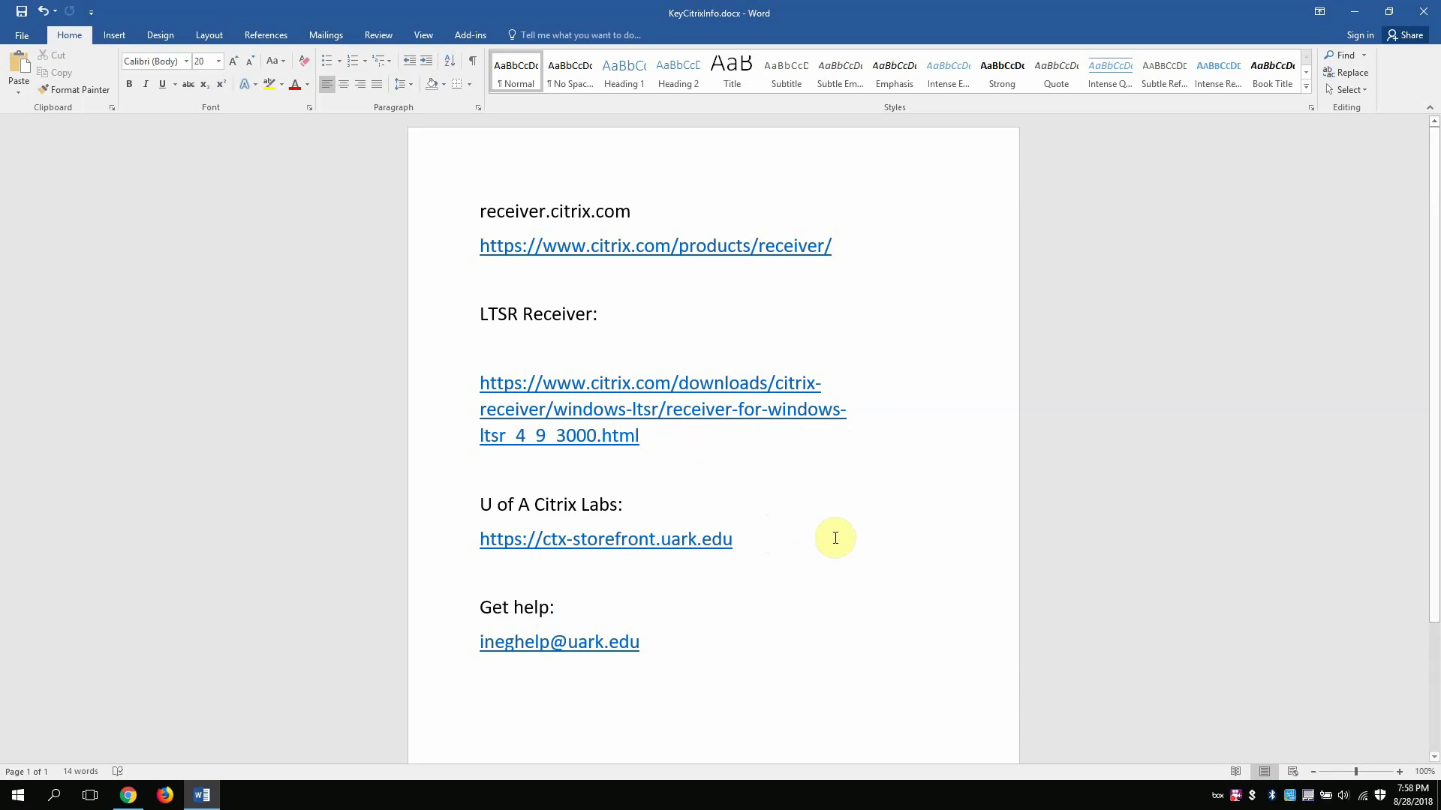
Step: Minimize Word and download the Windows Citrix Receiver installer from receiver.citrix.com in Chrome
{"action": "left_click", "coordinate": [1347, 9]}
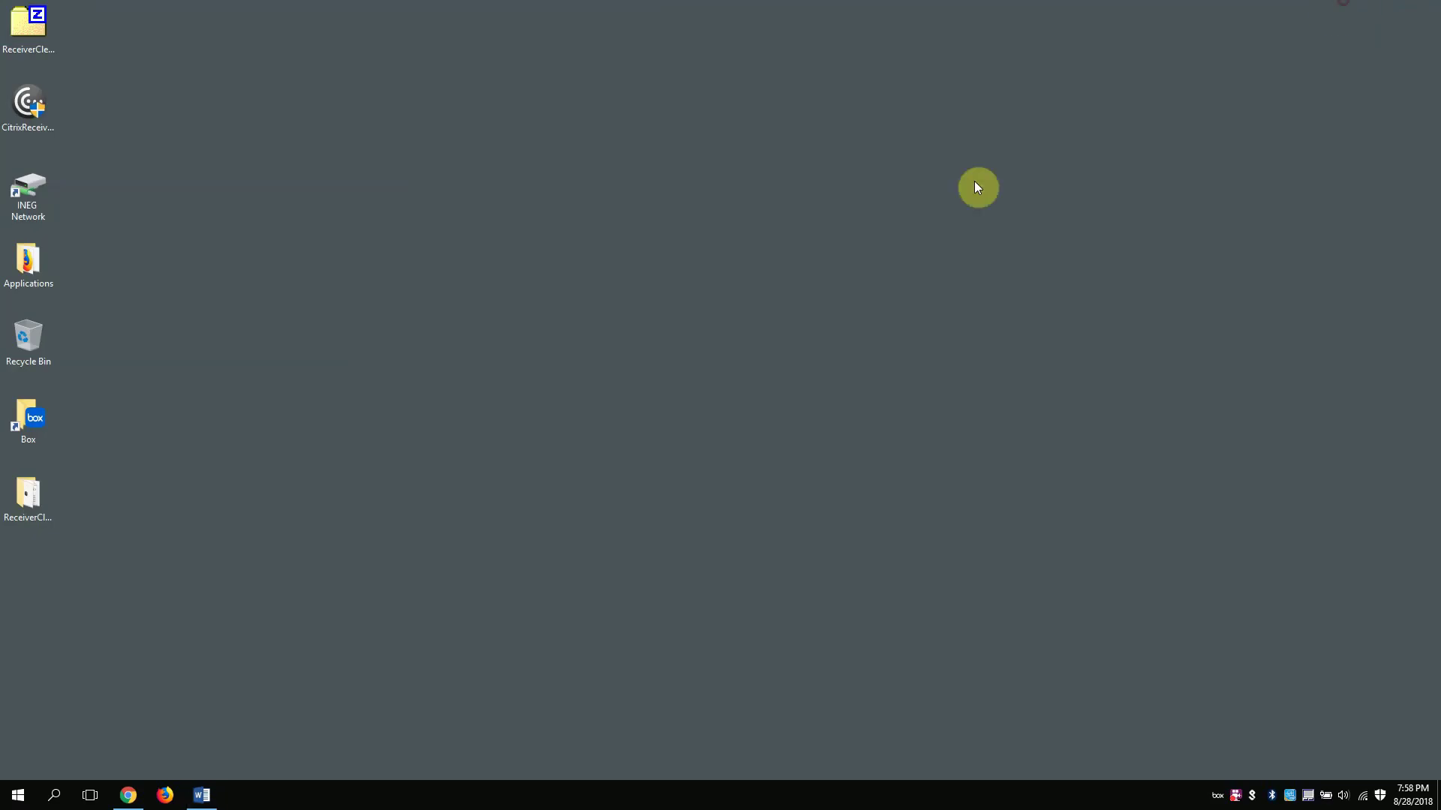
{"action": "left_click", "coordinate": [126, 797]}
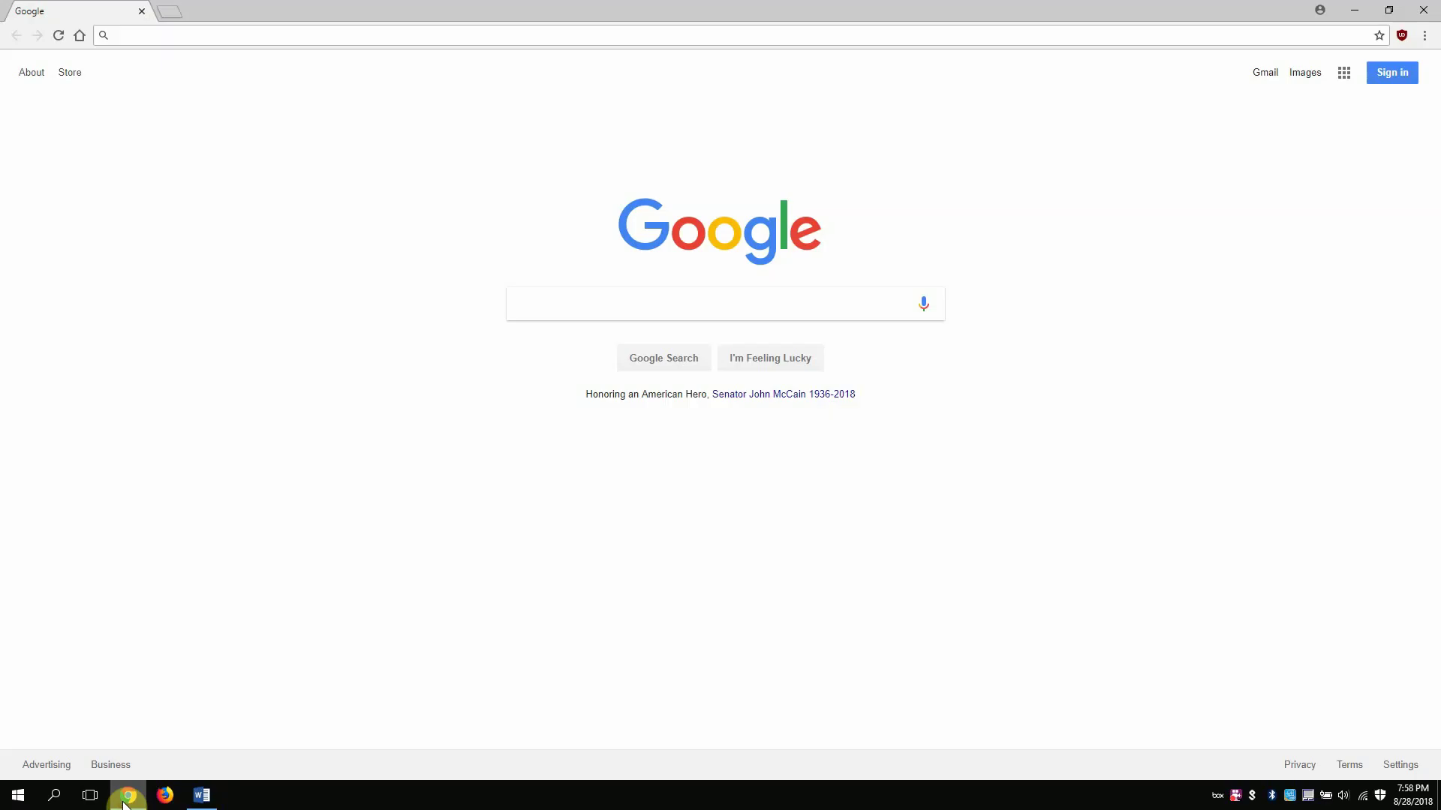
{"action": "left_click", "coordinate": [222, 37]}
{"action": "type", "text": "receiver."}
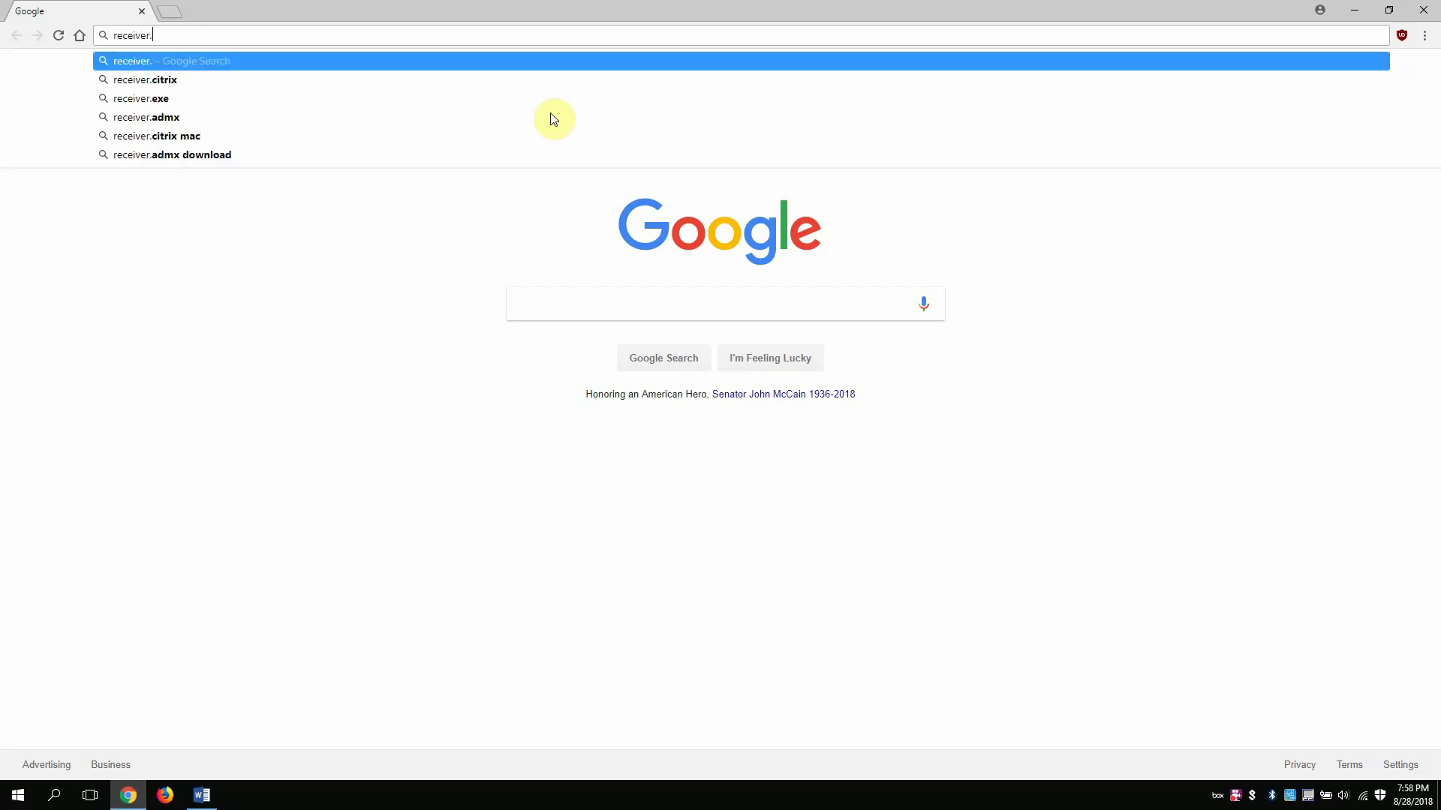
{"action": "type", "text": "citrix.com"}
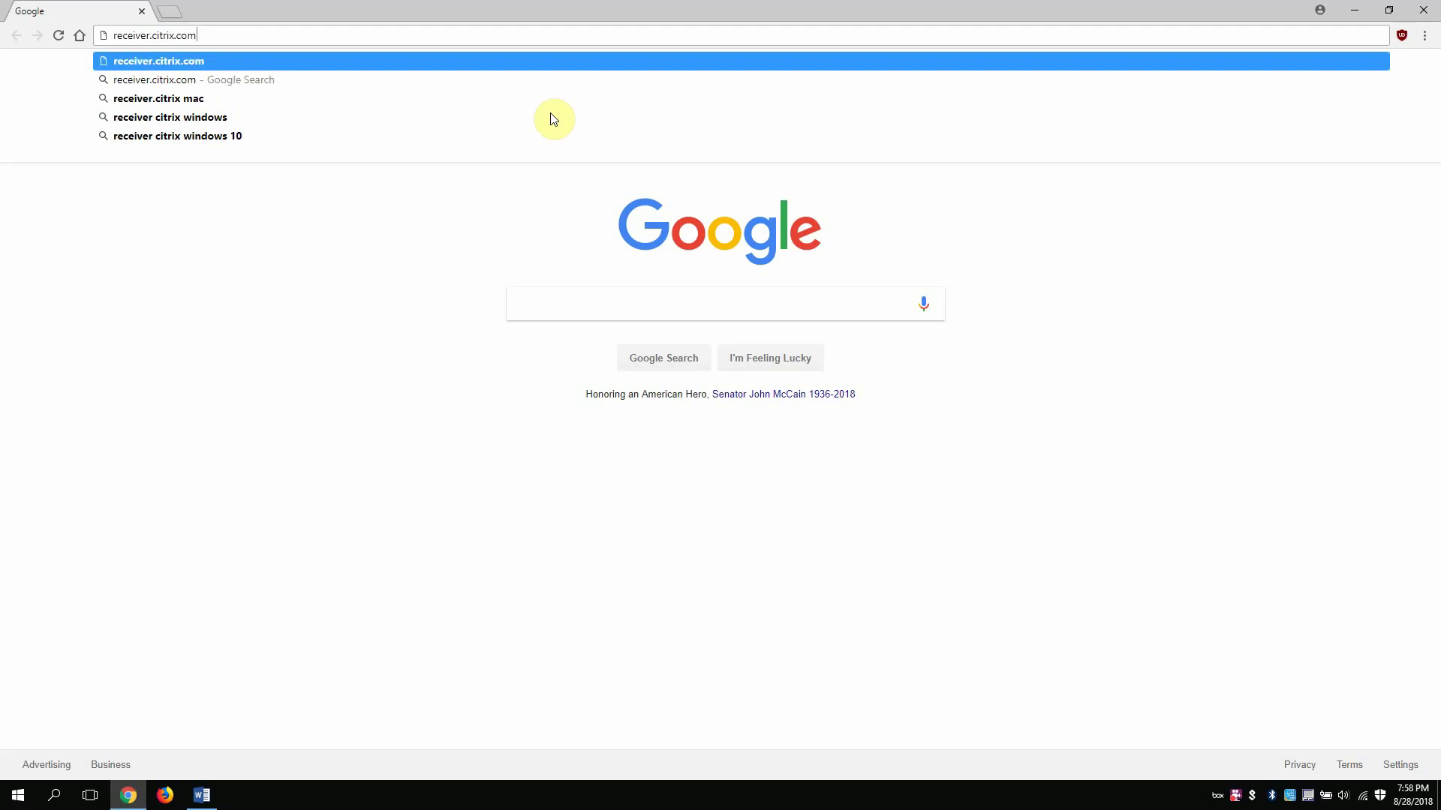
{"action": "key", "text": "Return"}
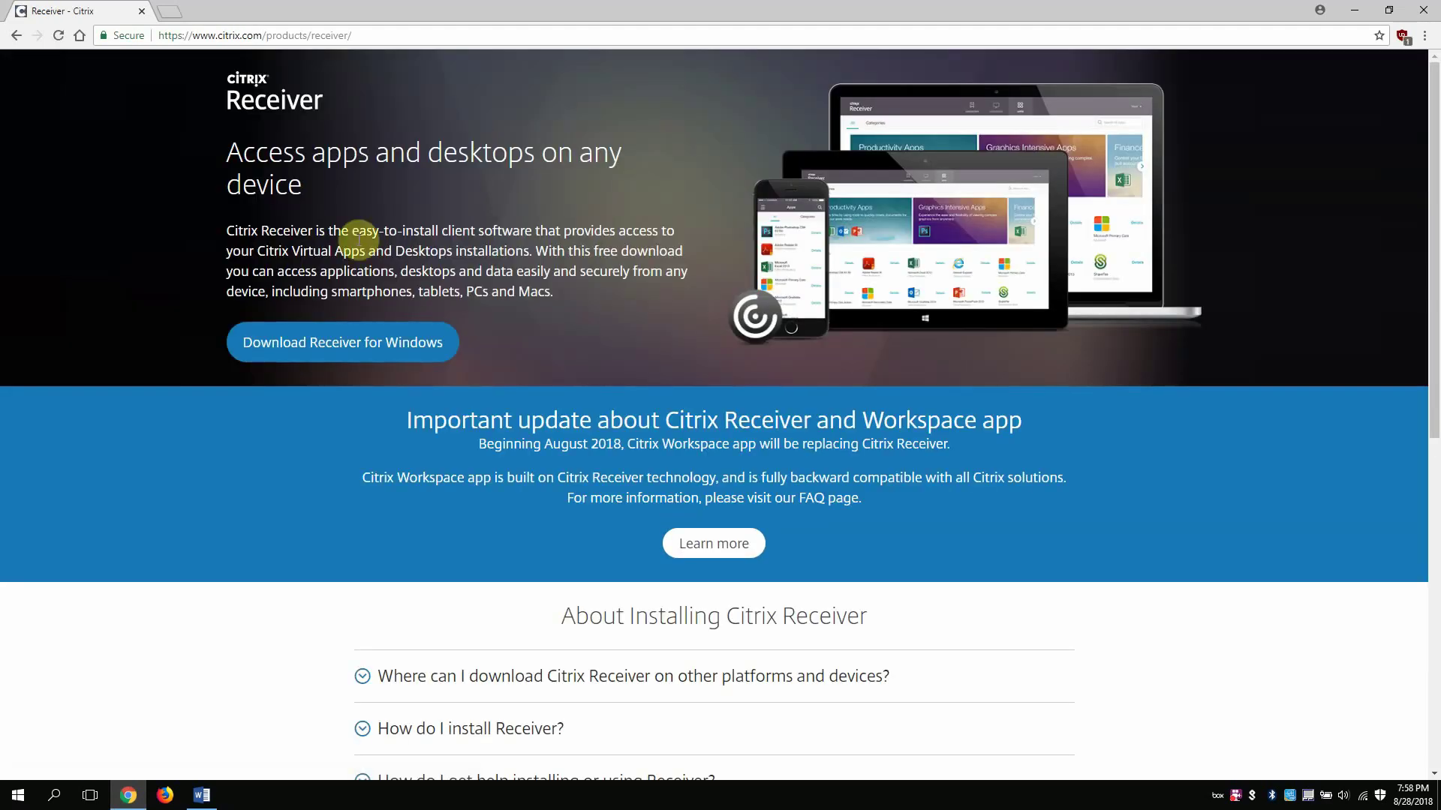
{"action": "left_click", "coordinate": [303, 342]}
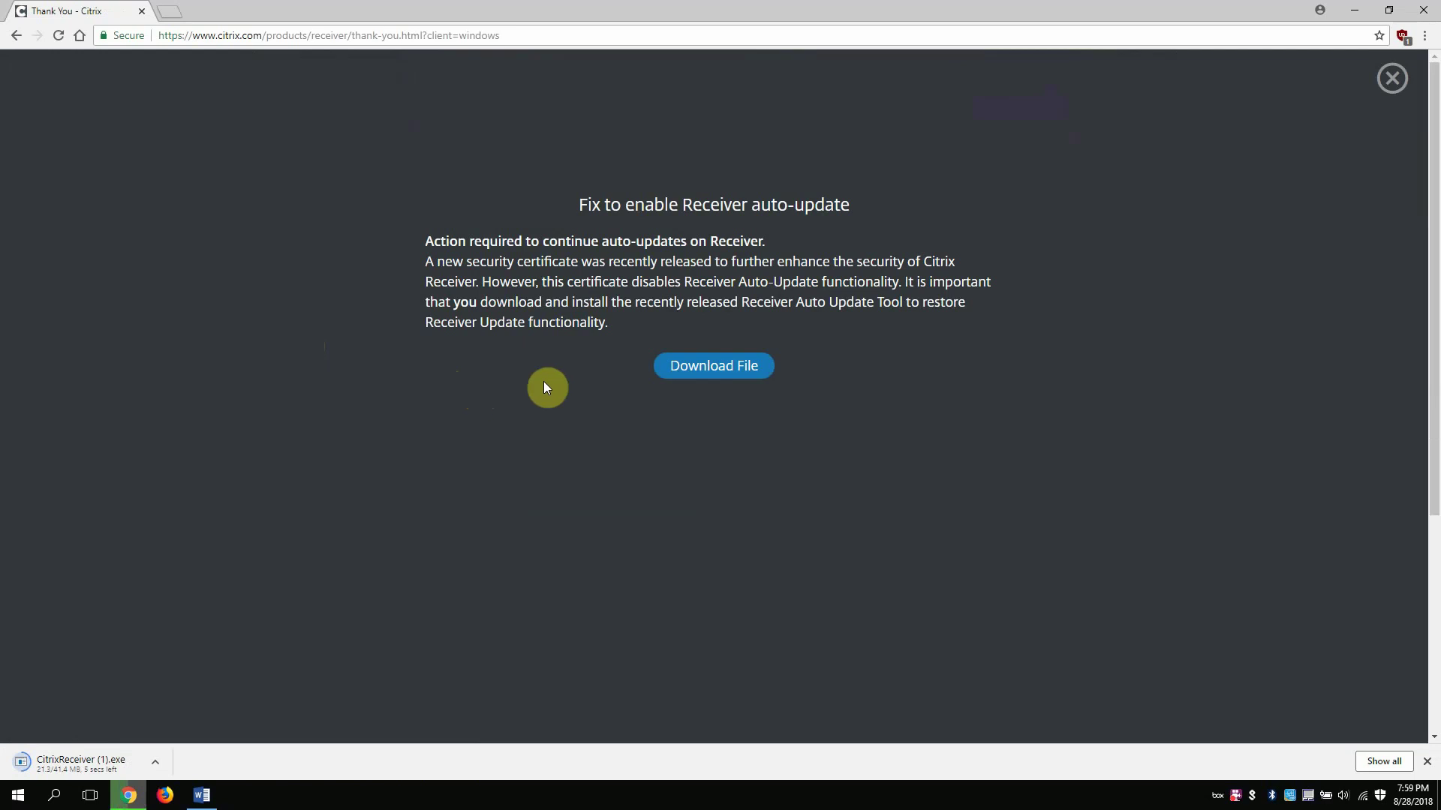
{"action": "left_click", "coordinate": [1380, 76]}
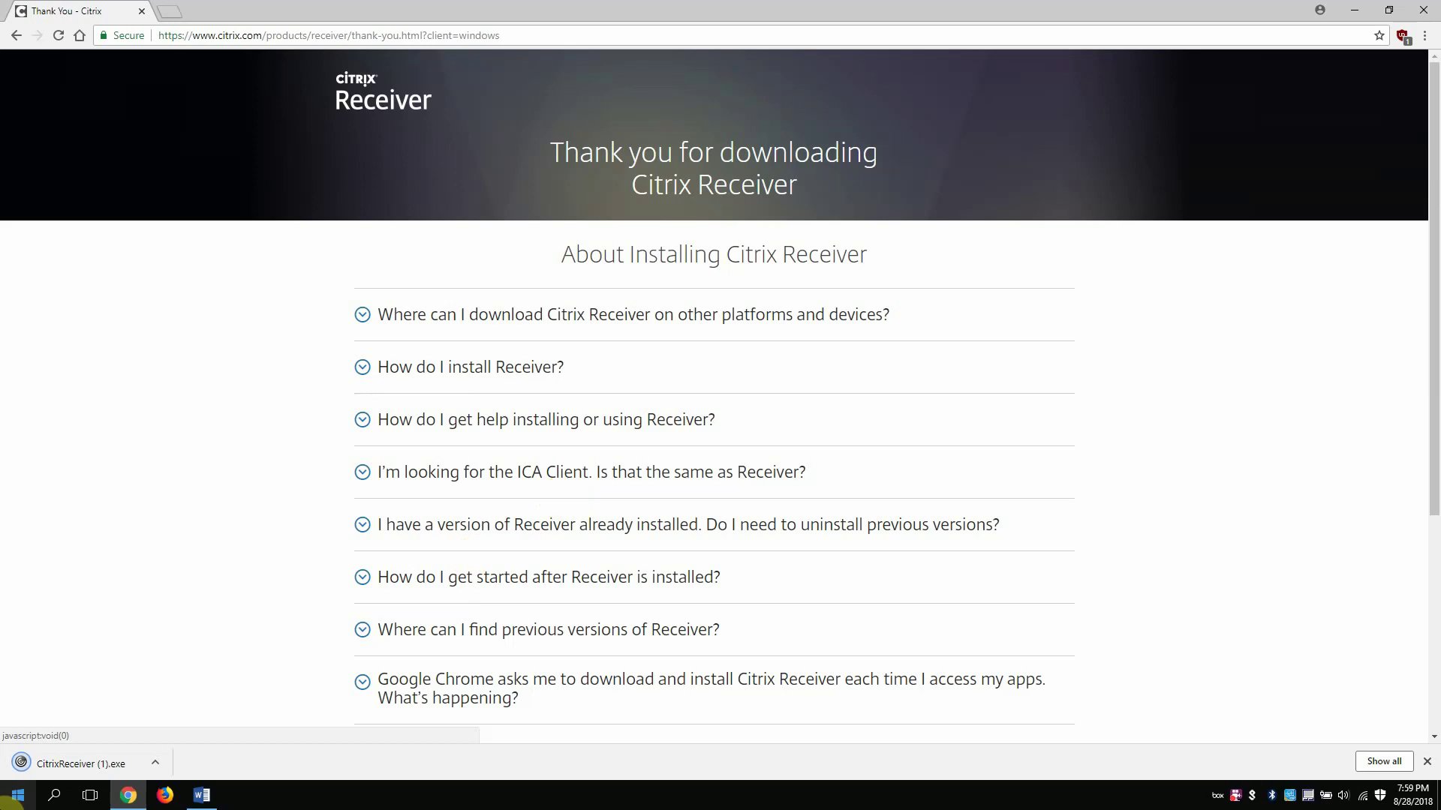
Step: Run CitrixReceiver (1).exe and install Receiver with the license accepted and single sign-on off
{"action": "left_click", "coordinate": [78, 762]}
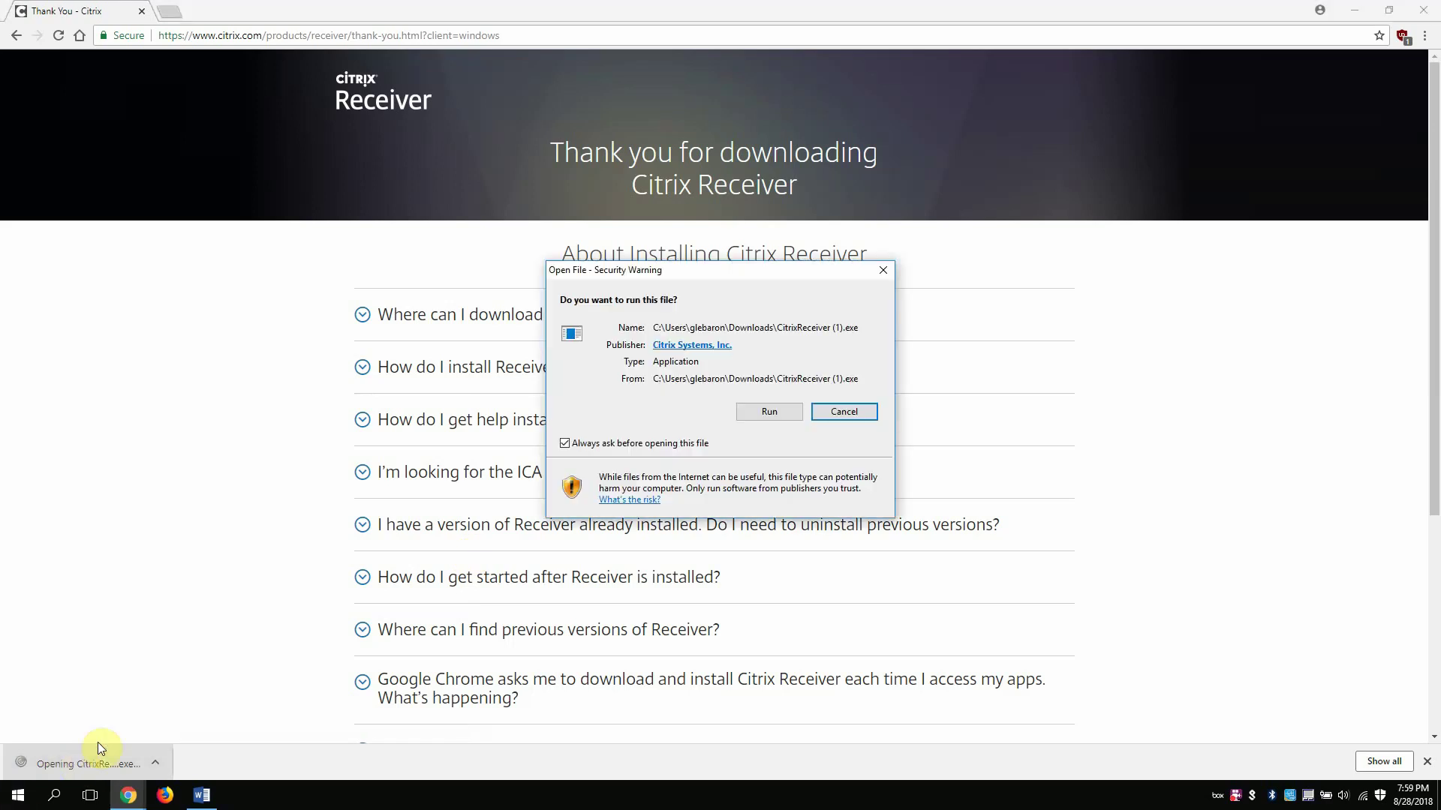
{"action": "left_click", "coordinate": [783, 412]}
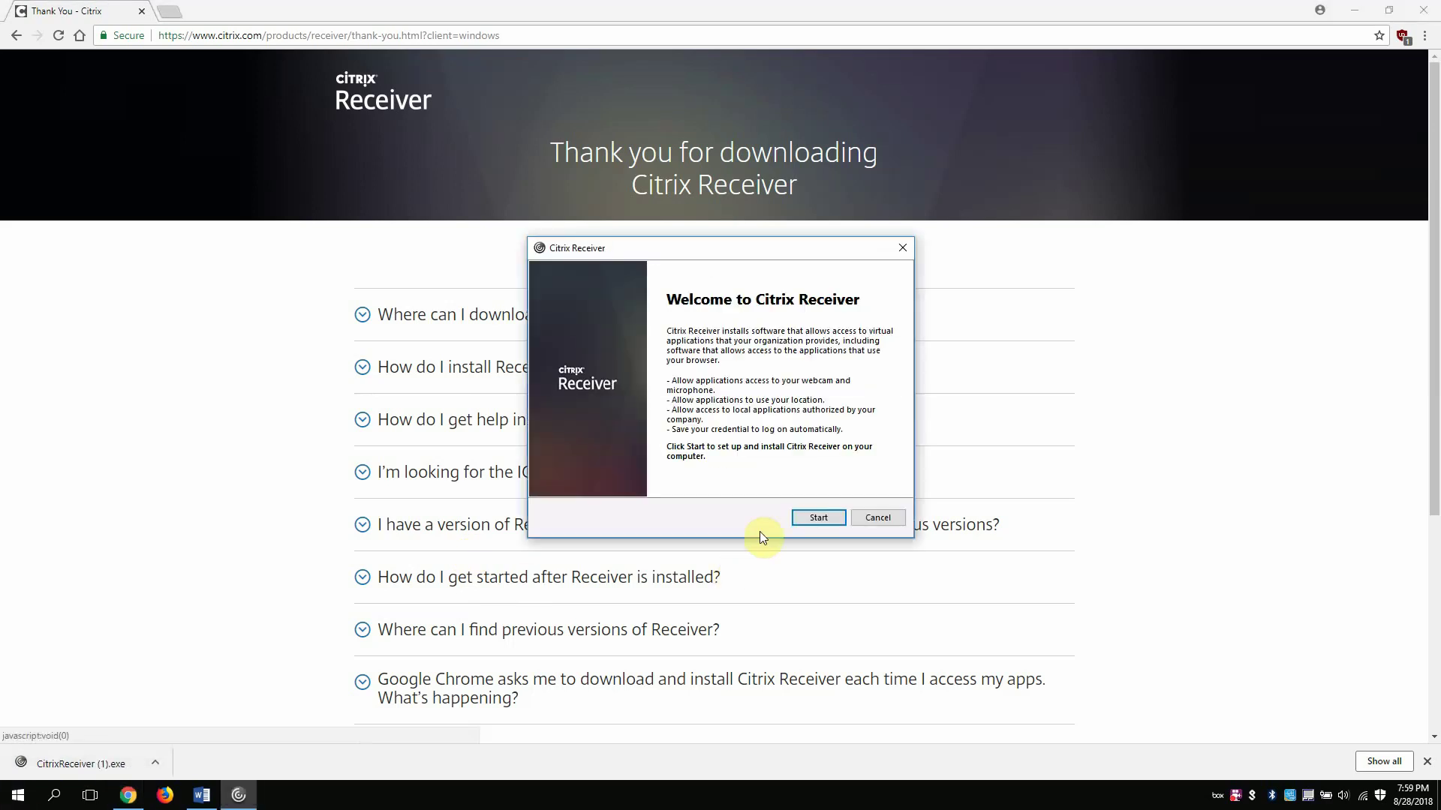
{"action": "left_click", "coordinate": [814, 513]}
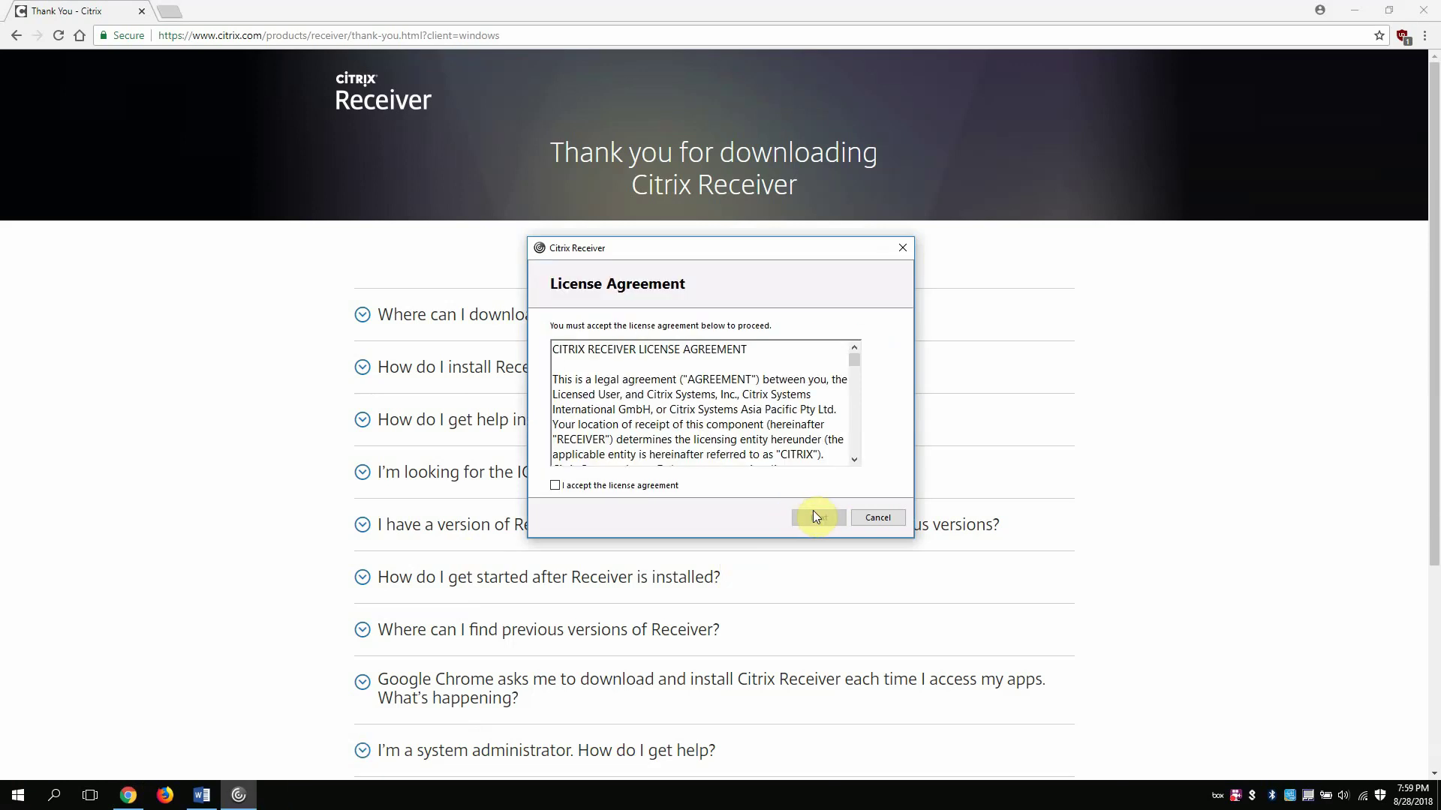
{"action": "left_click", "coordinate": [632, 488]}
{"action": "left_click", "coordinate": [817, 524]}
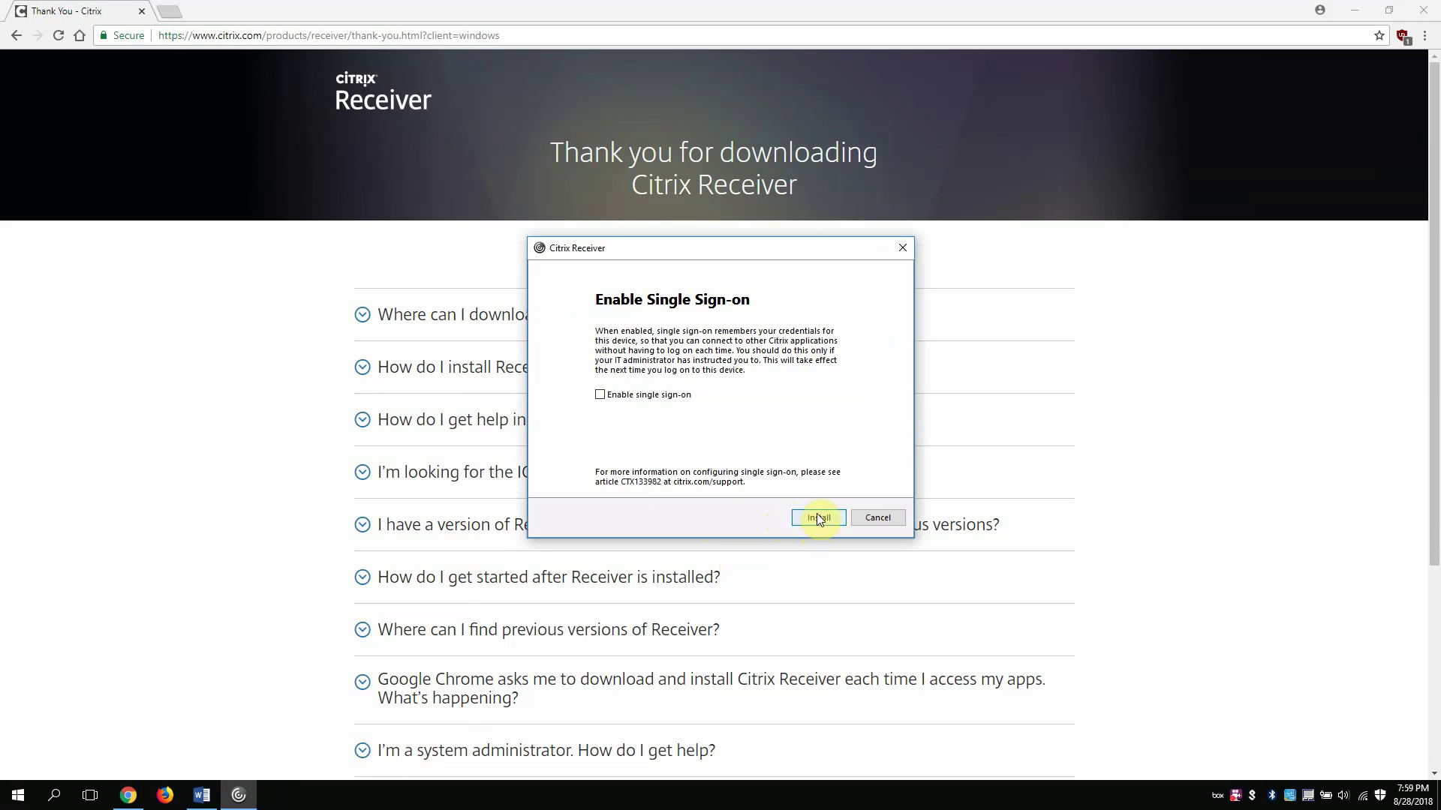
{"action": "left_click", "coordinate": [818, 518]}
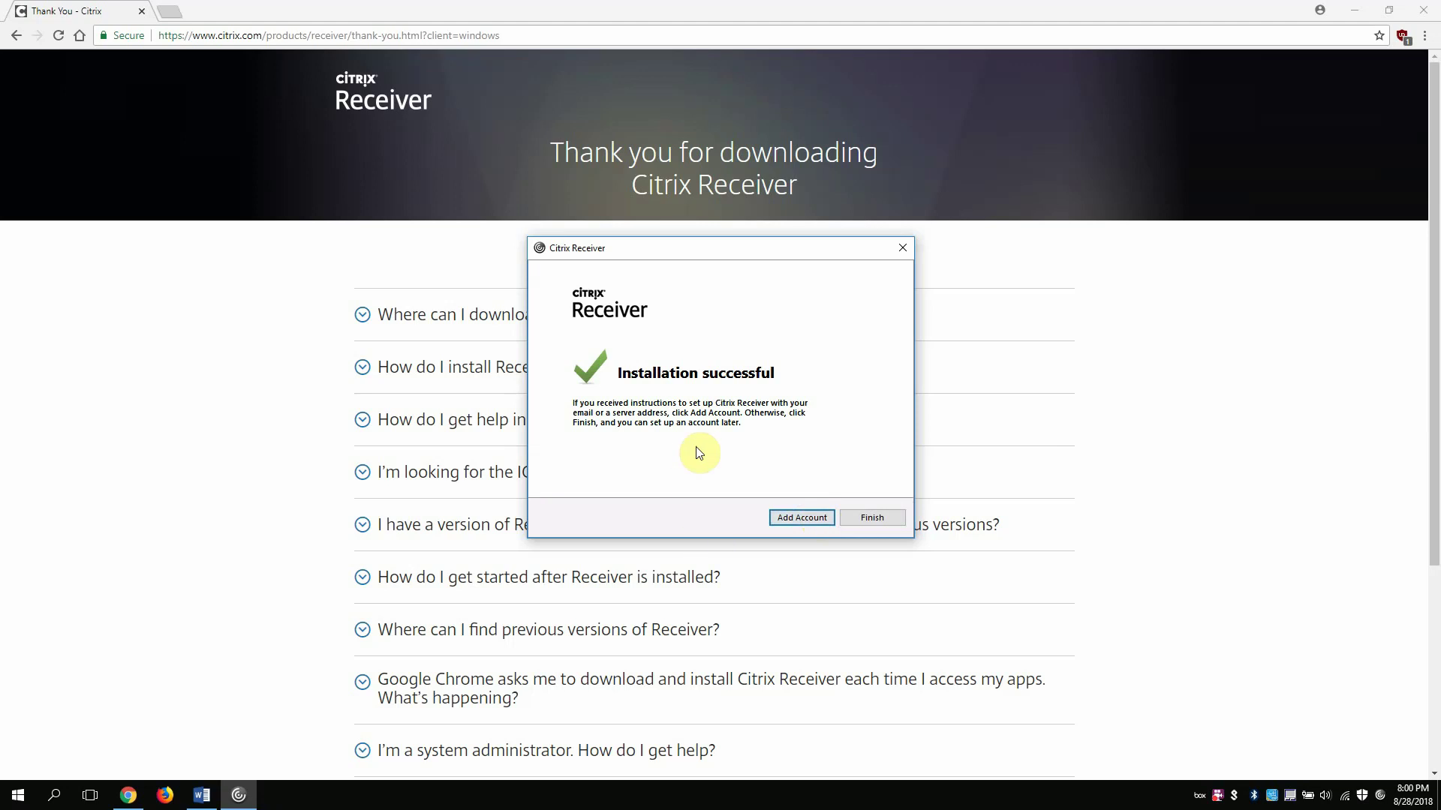
{"action": "left_click", "coordinate": [873, 518]}
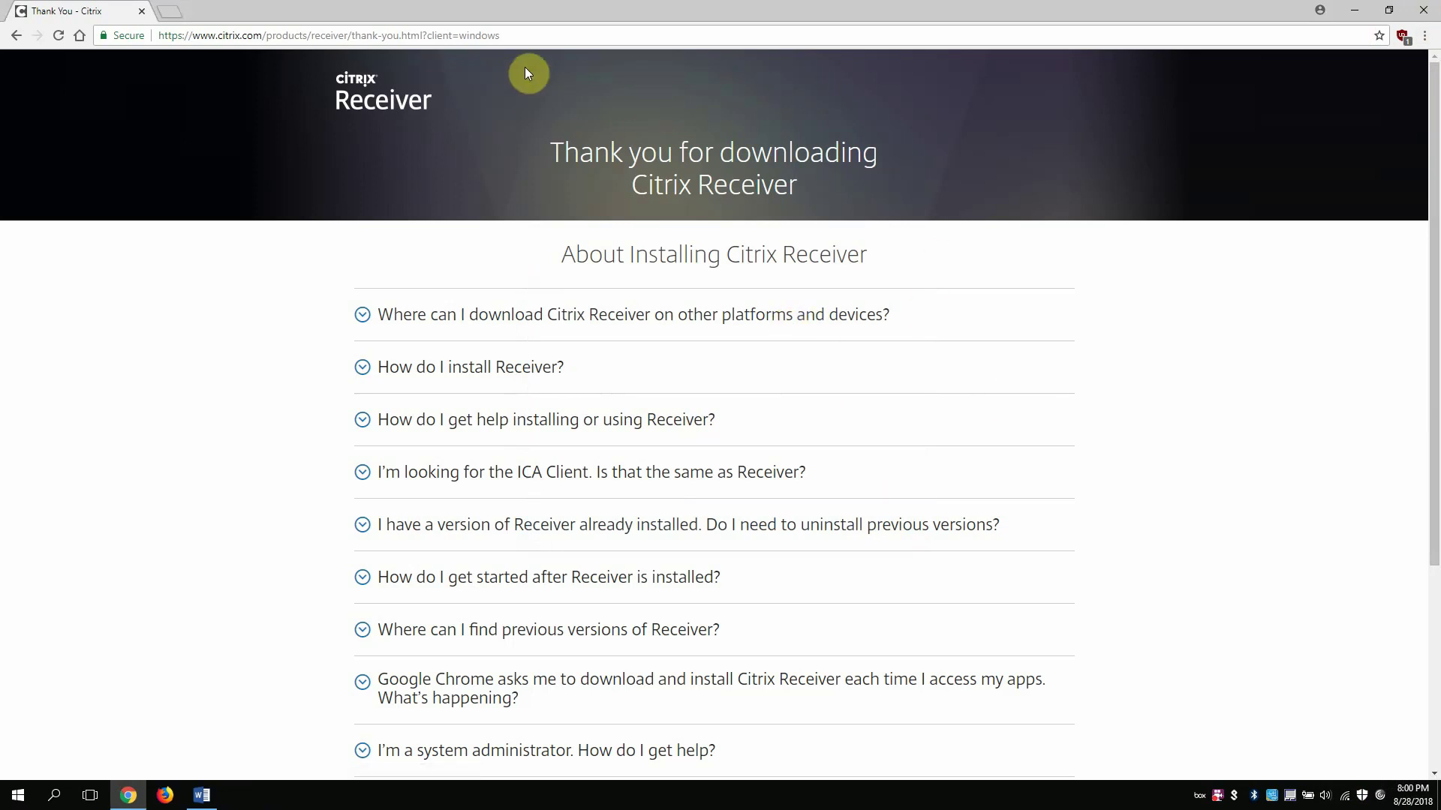
{"action": "left_click", "coordinate": [537, 37]}
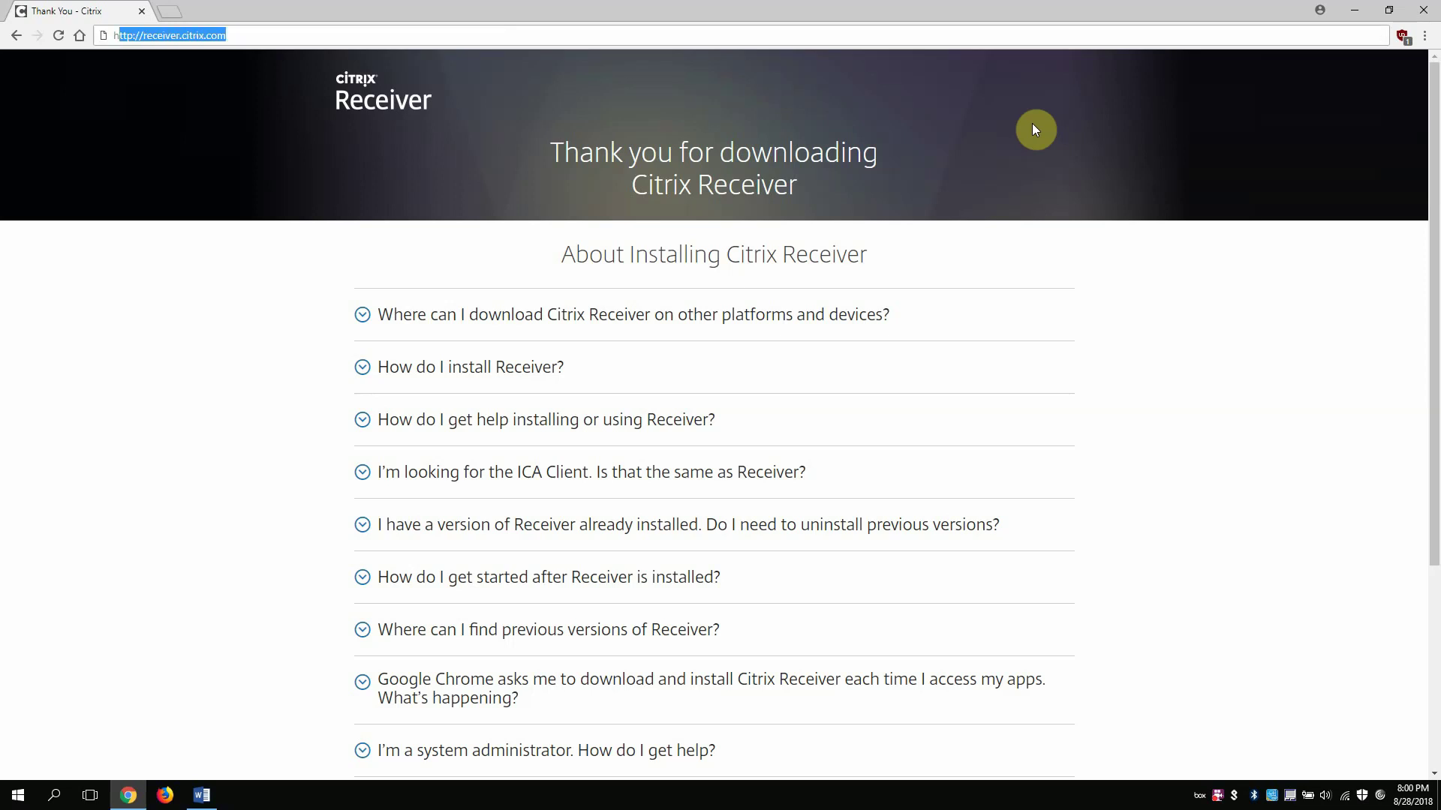
{"action": "type", "text": "https"}
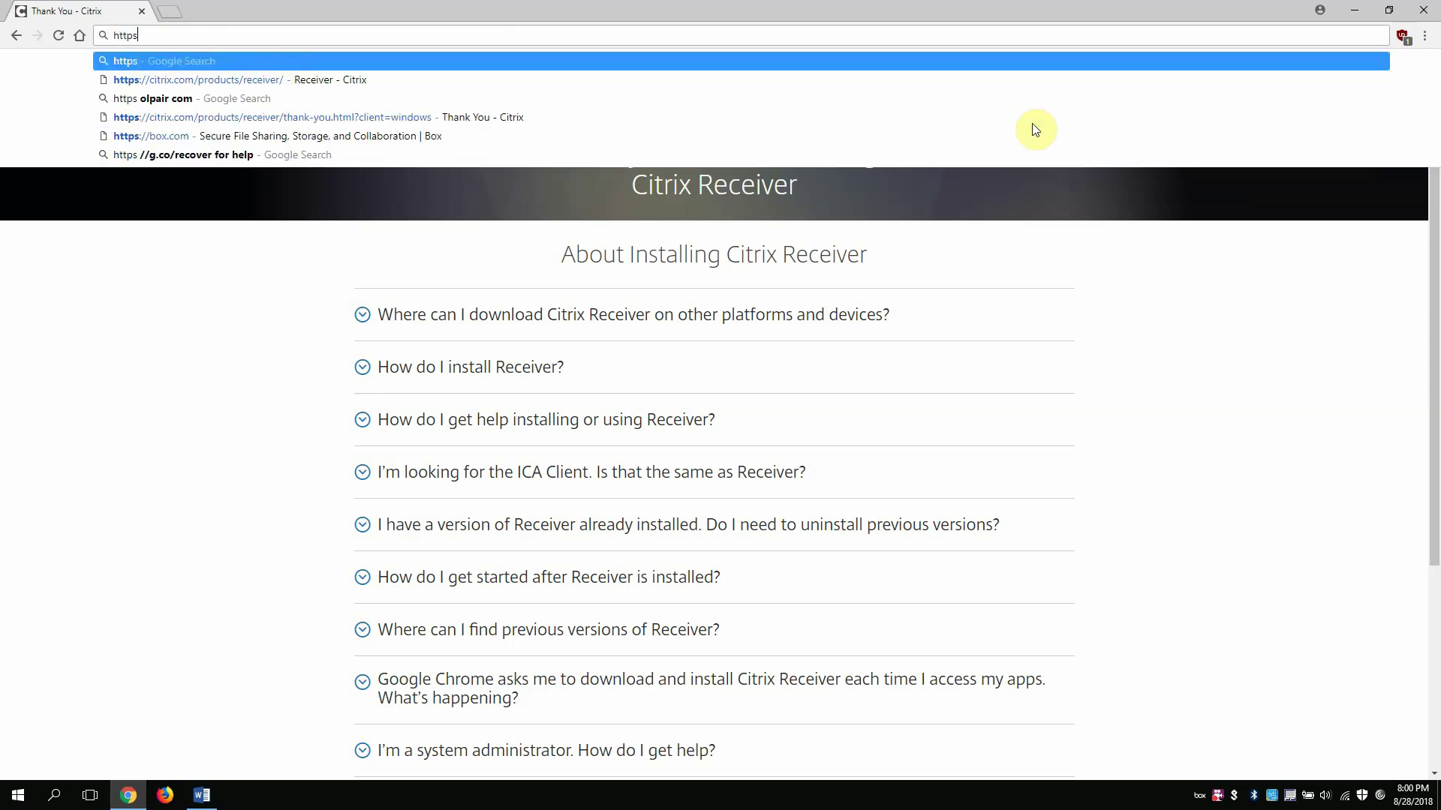
{"action": "type", "text": "://"}
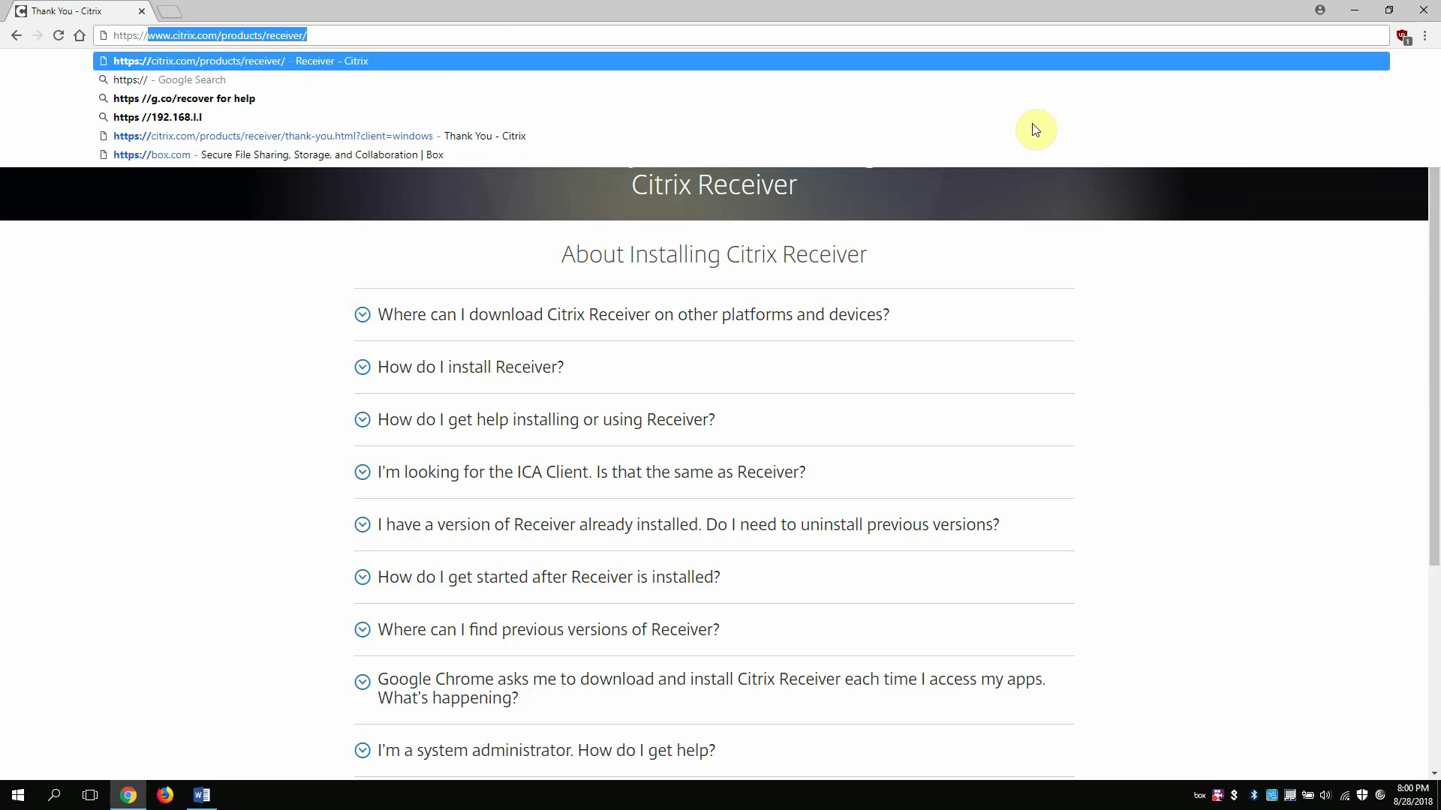
{"action": "type", "text": "ctx"}
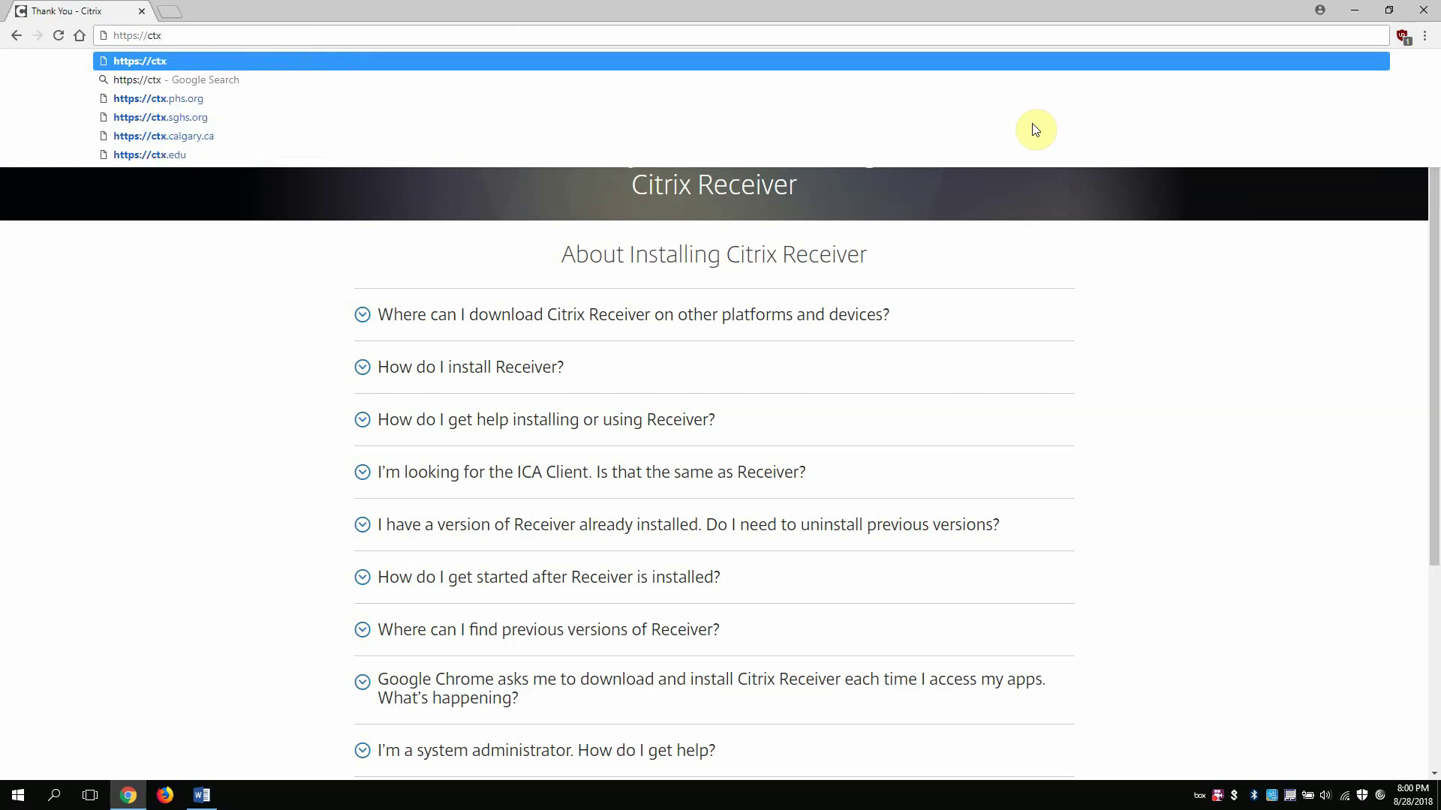
{"action": "type", "text": "-"}
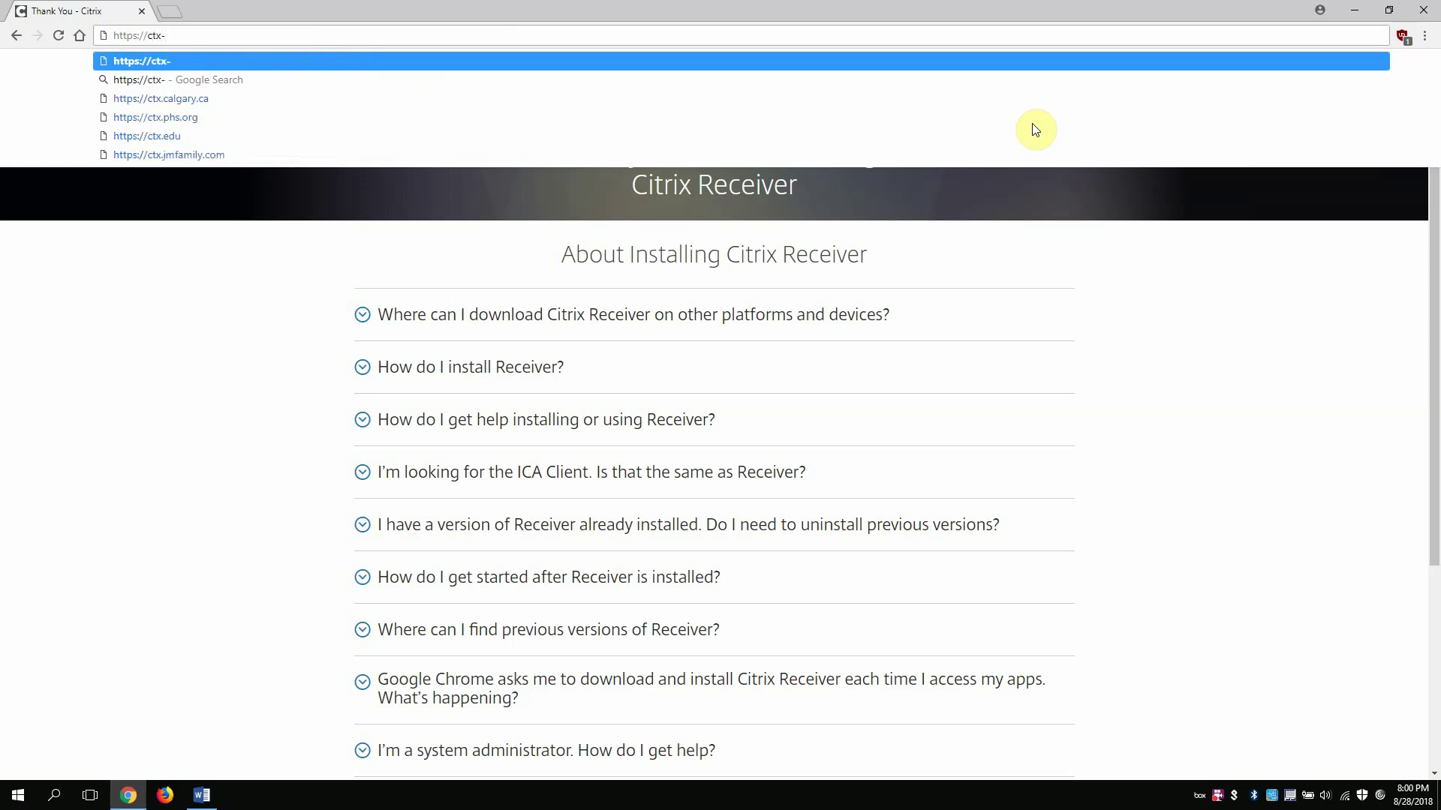
{"action": "type", "text": "storef"}
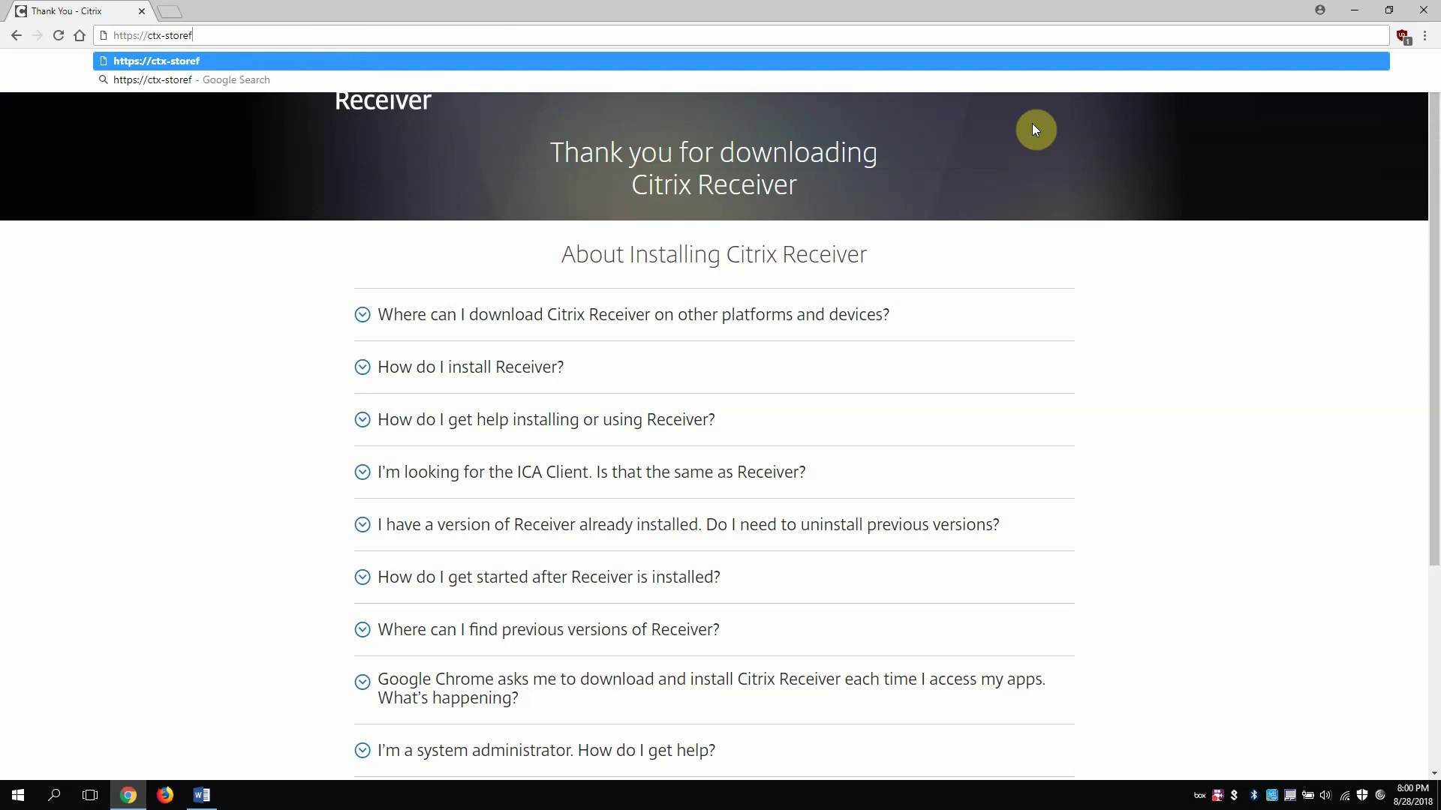
{"action": "type", "text": "ront.uark.edu"}
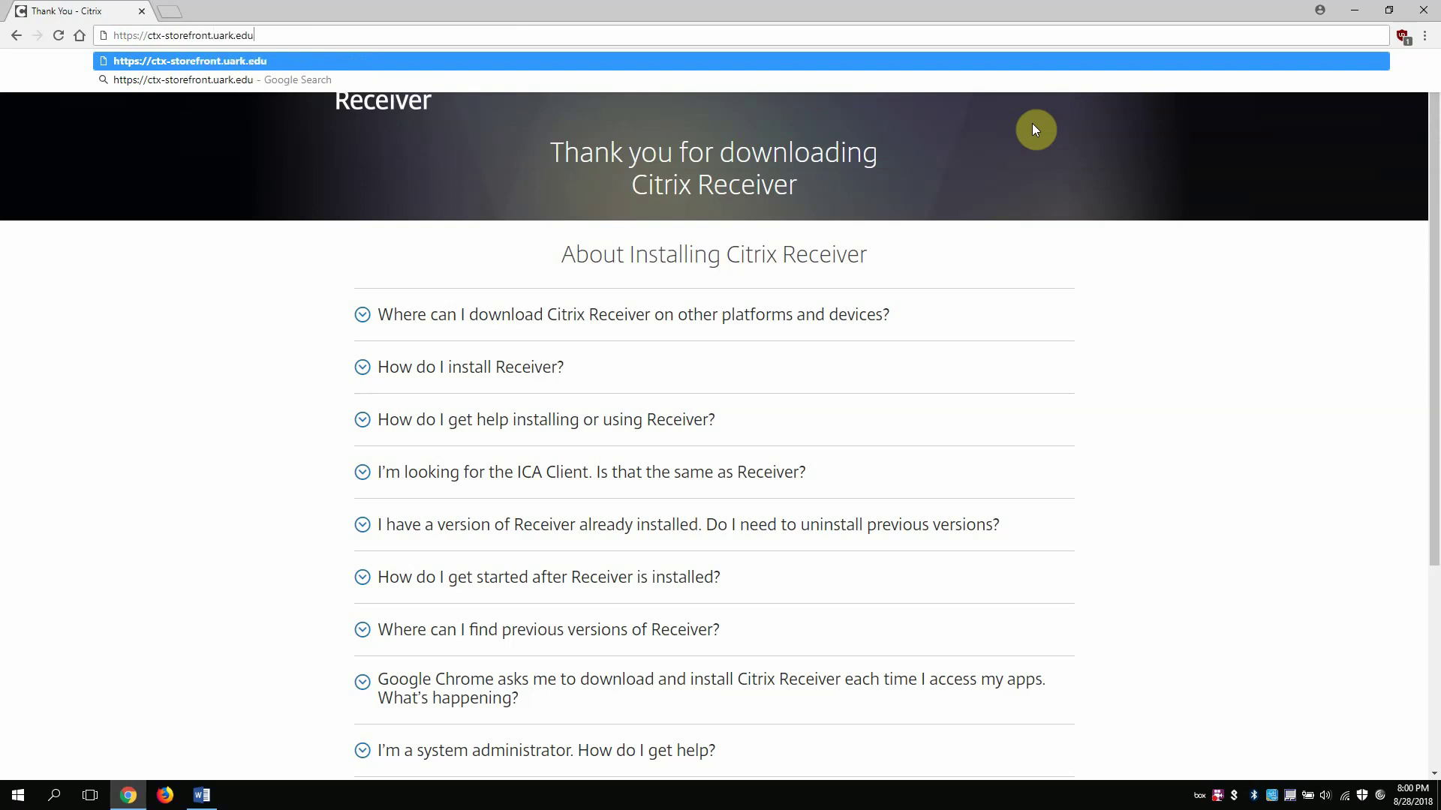
{"action": "key", "text": "Return"}
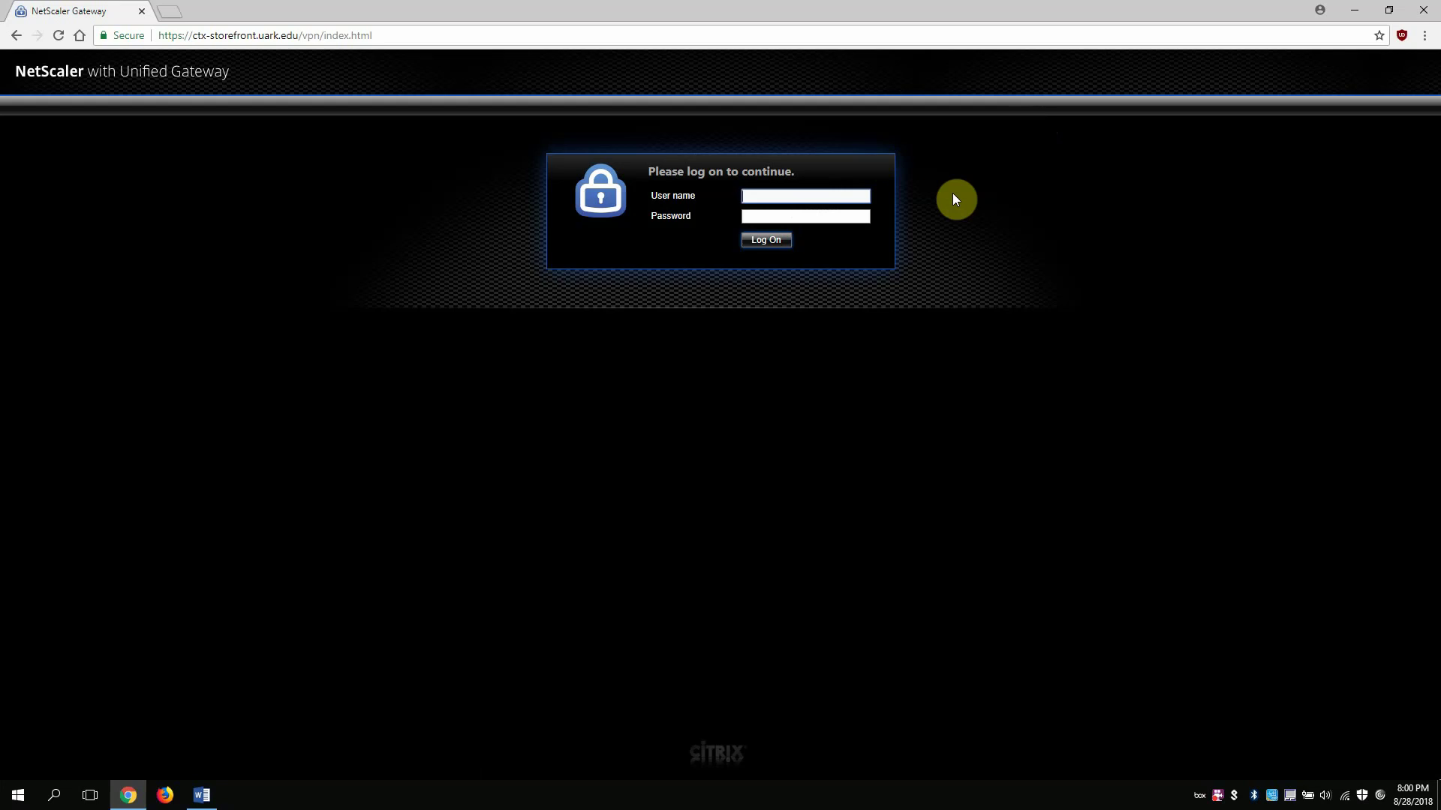
Step: Enter the lab account user name and password and log on
{"action": "type", "text": "ineguser"}
{"action": "key", "text": "Tab"}
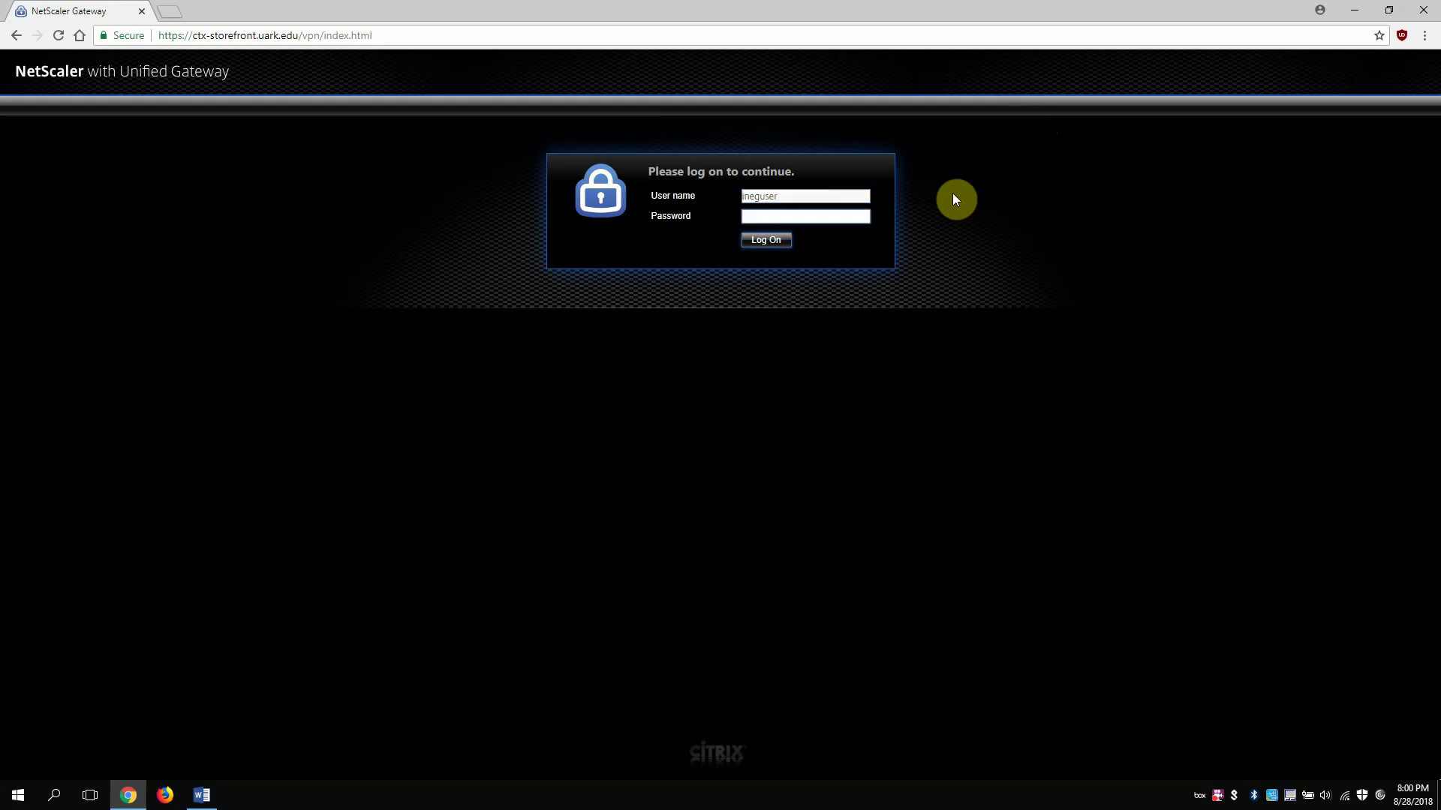
{"action": "type", "text": "••••••••"}
{"action": "key", "text": "Return"}
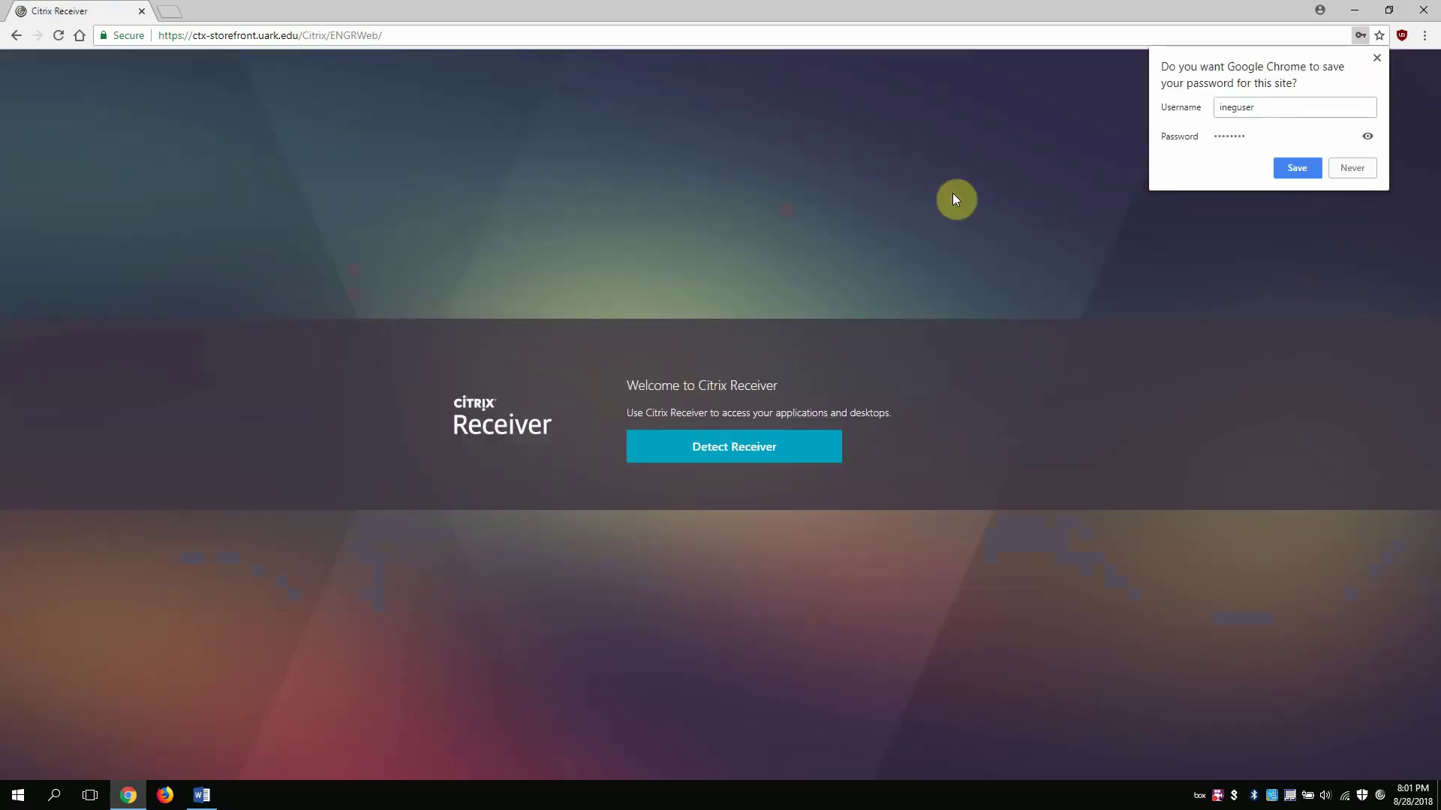
Step: Dismiss Chrome's save-password offer and tell StoreFront that Receiver is already installed
{"action": "left_click", "coordinate": [1378, 59]}
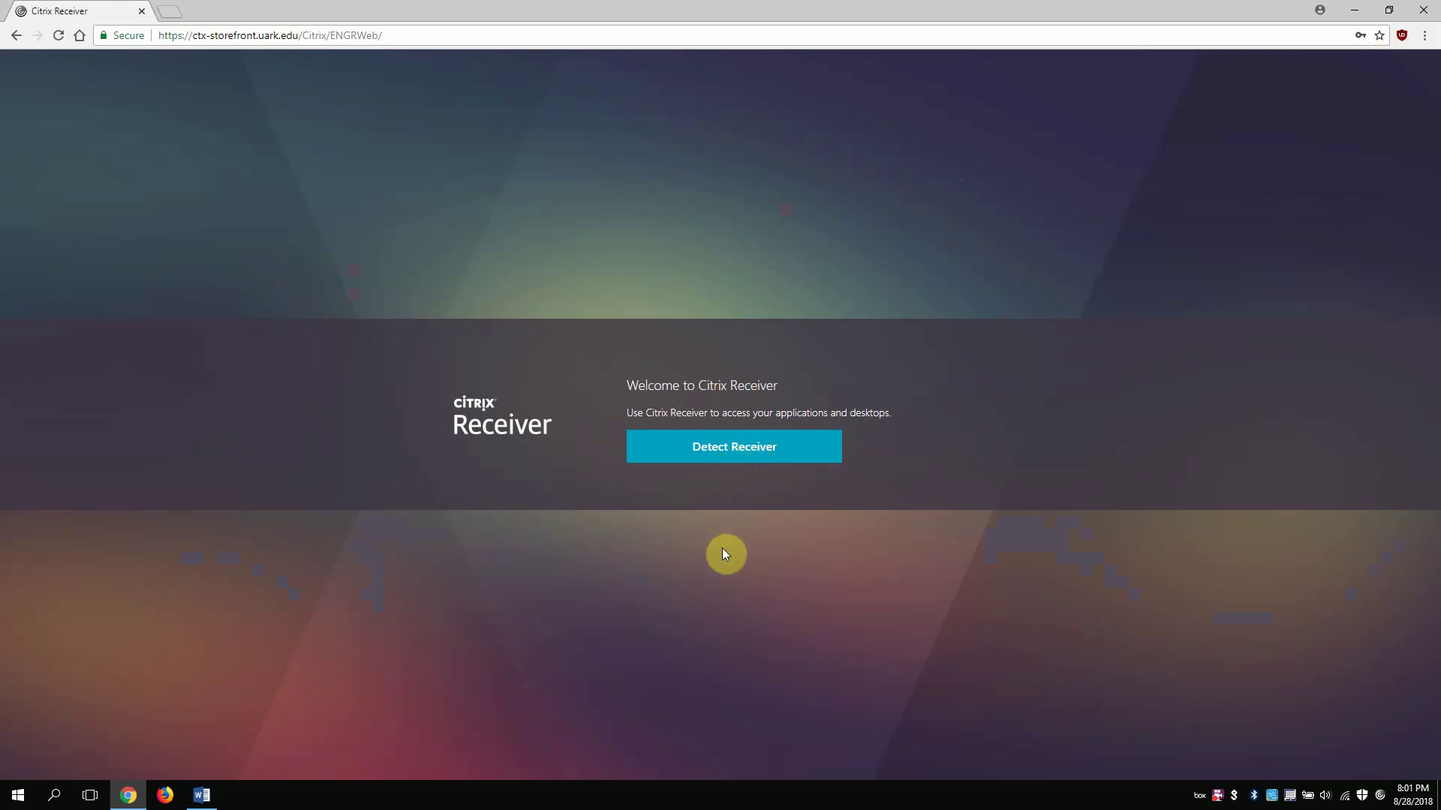
{"action": "left_click", "coordinate": [737, 448]}
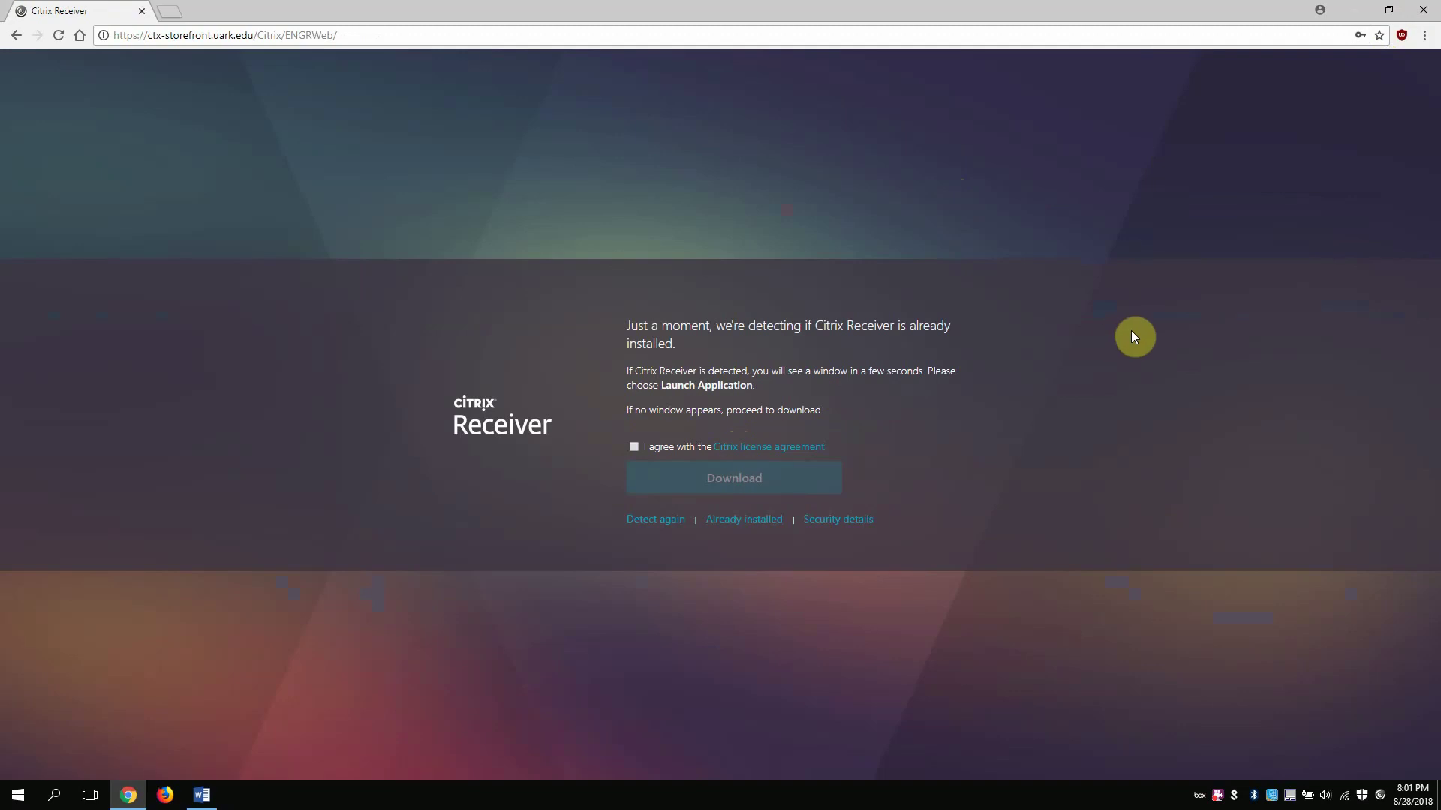
{"action": "left_click", "coordinate": [747, 523]}
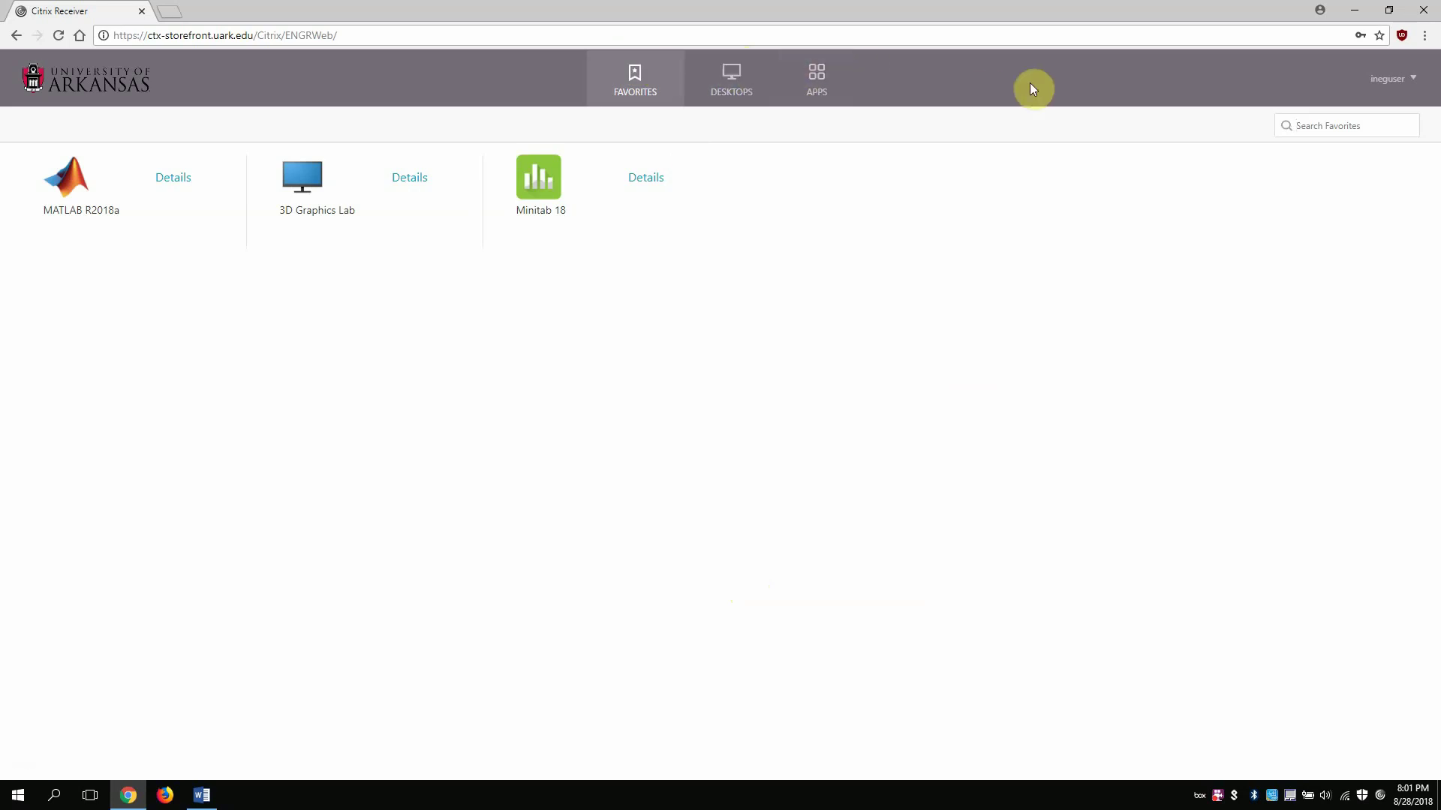
Step: Switch to the APPS tab to list every available app, including Mathematica 11
{"action": "left_click", "coordinate": [818, 78]}
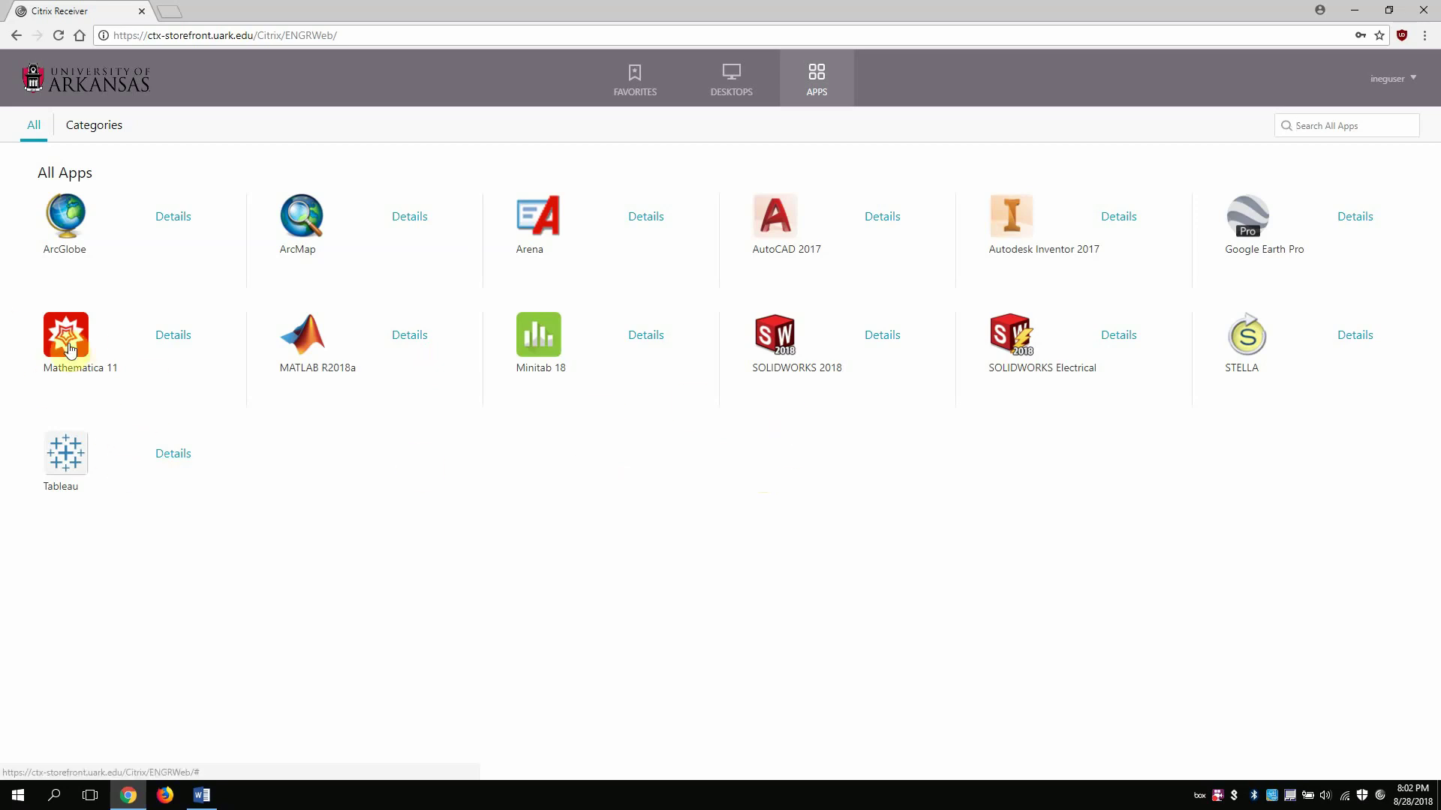
Step: Add Mathematica 11 to Favorites from its details page and return to the FAVORITES list
{"action": "left_click", "coordinate": [179, 336]}
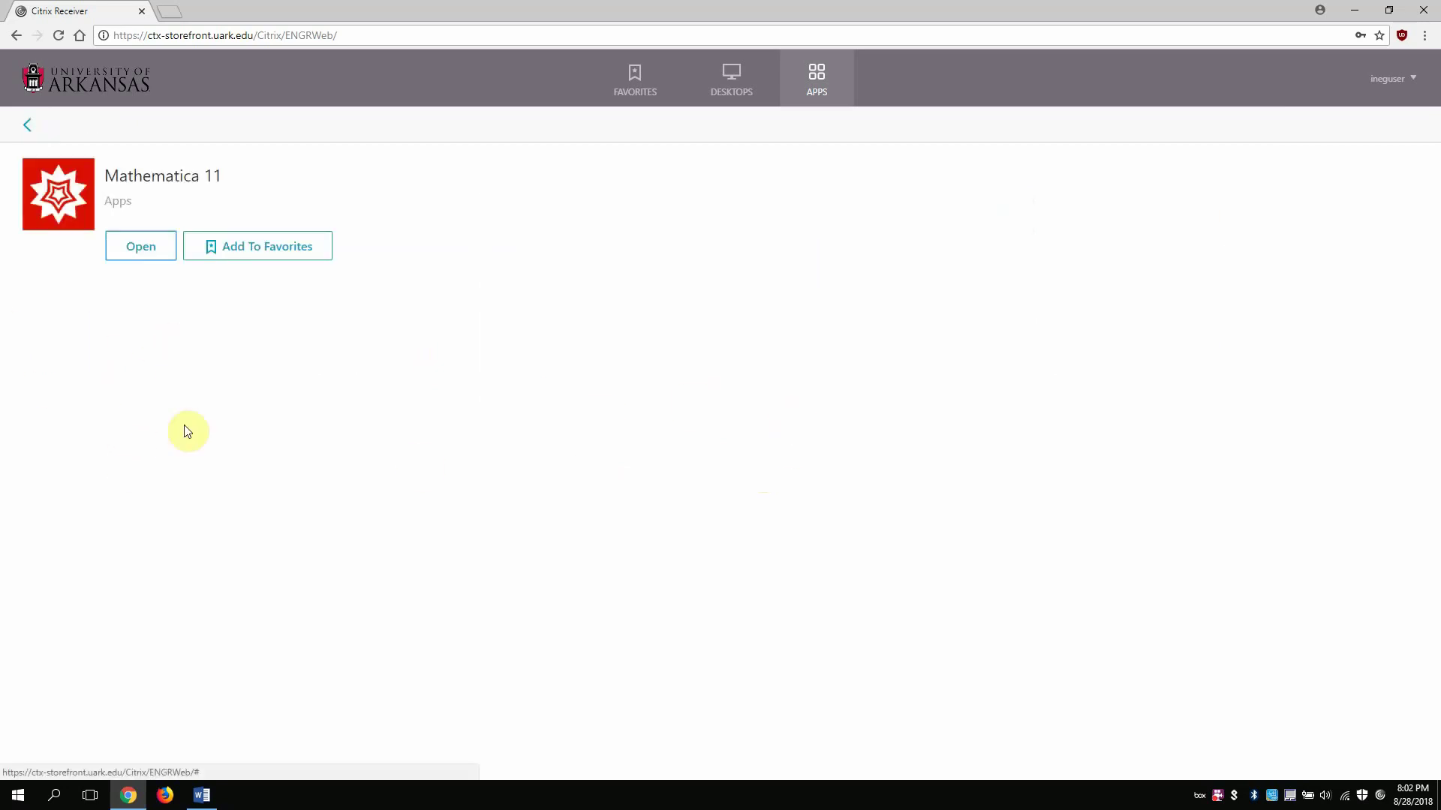
{"action": "left_click", "coordinate": [267, 244]}
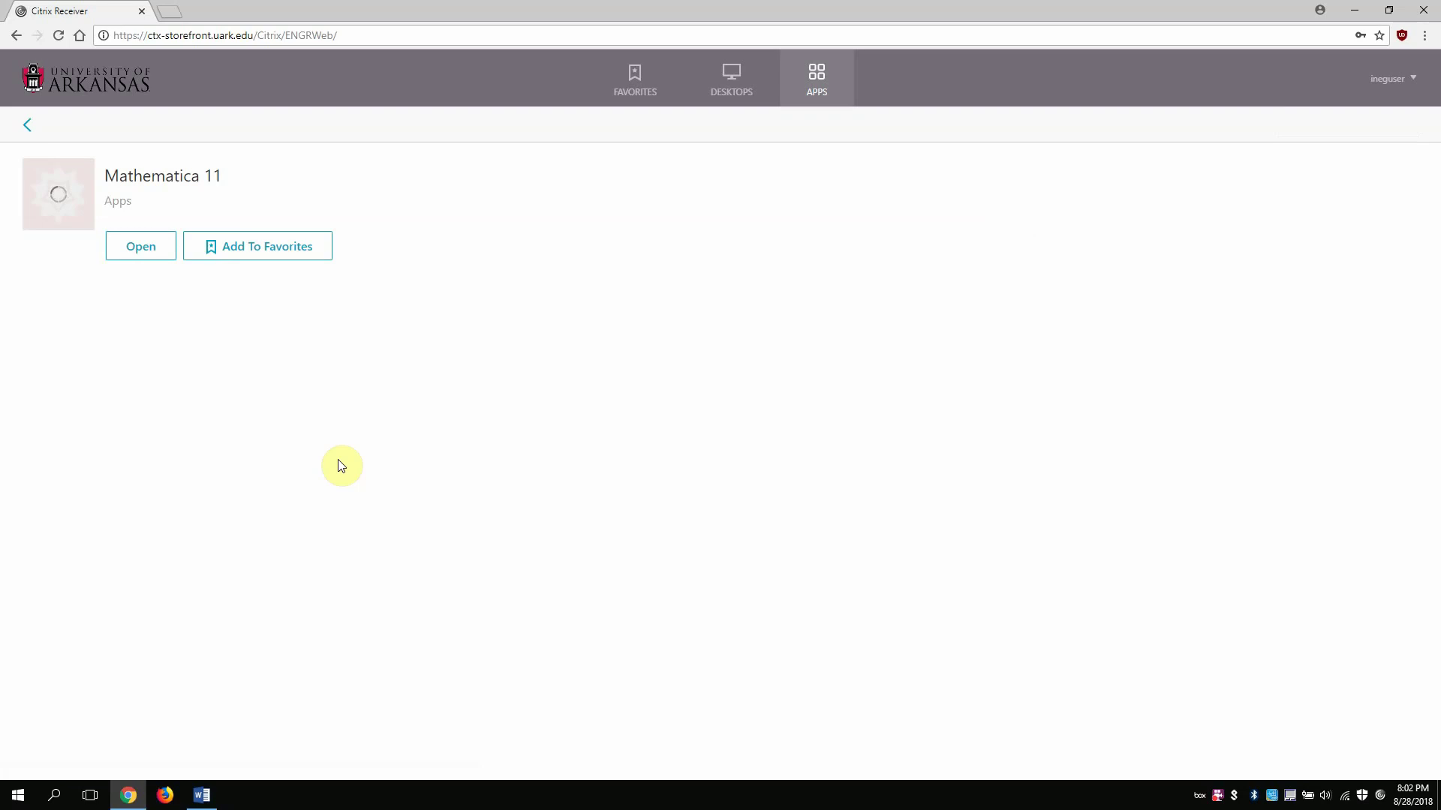
{"action": "left_click", "coordinate": [640, 81]}
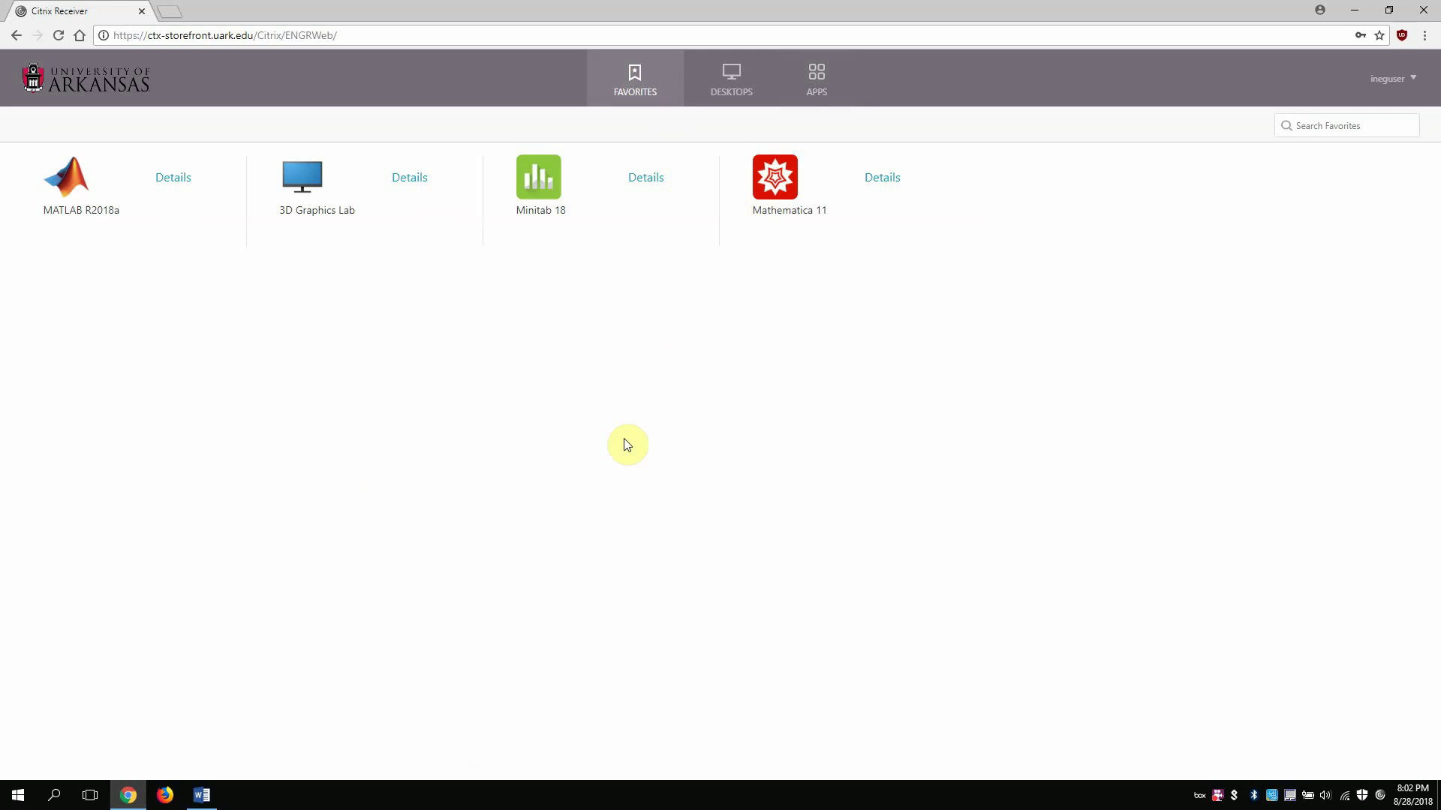
{"action": "left_click", "coordinate": [819, 84]}
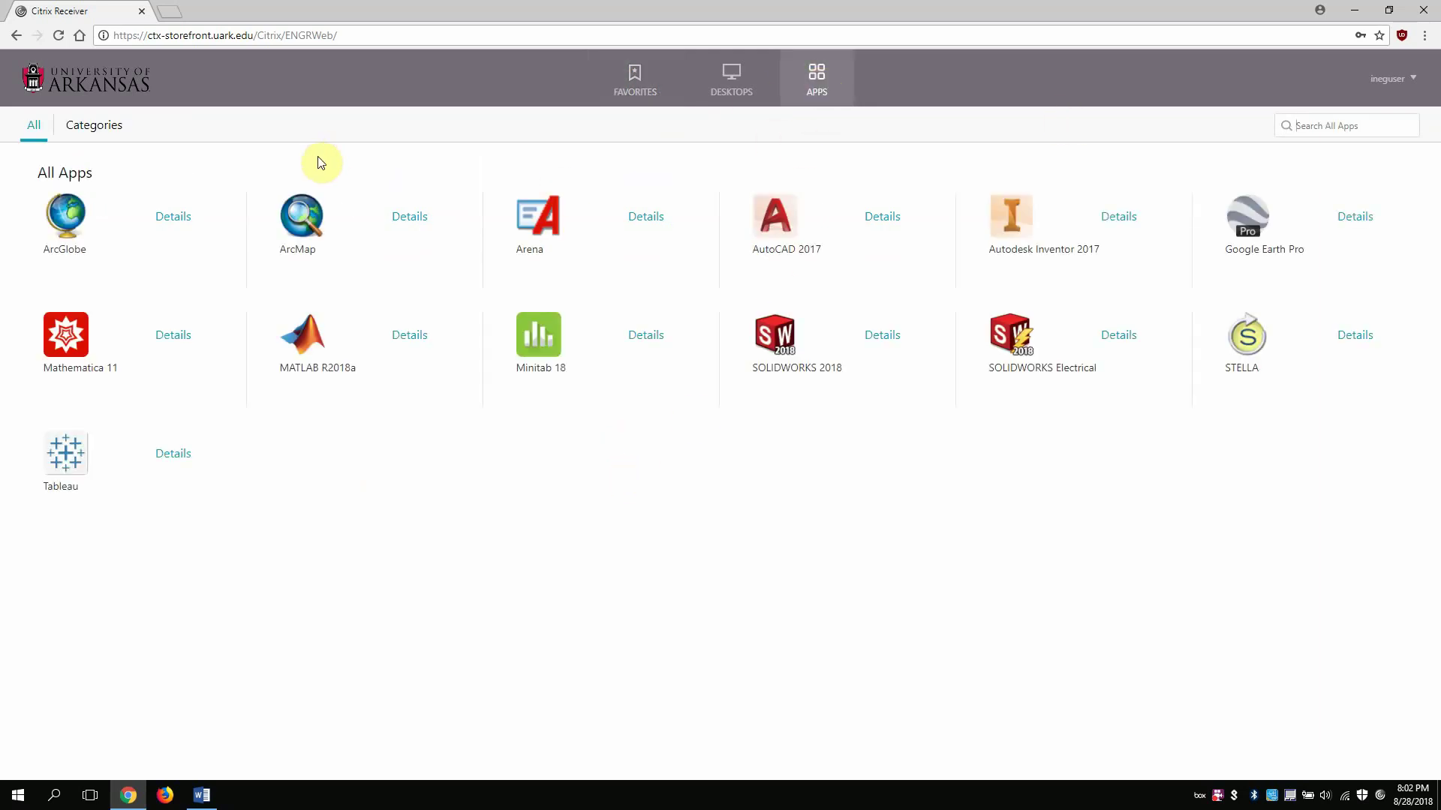
{"action": "left_click", "coordinate": [628, 89]}
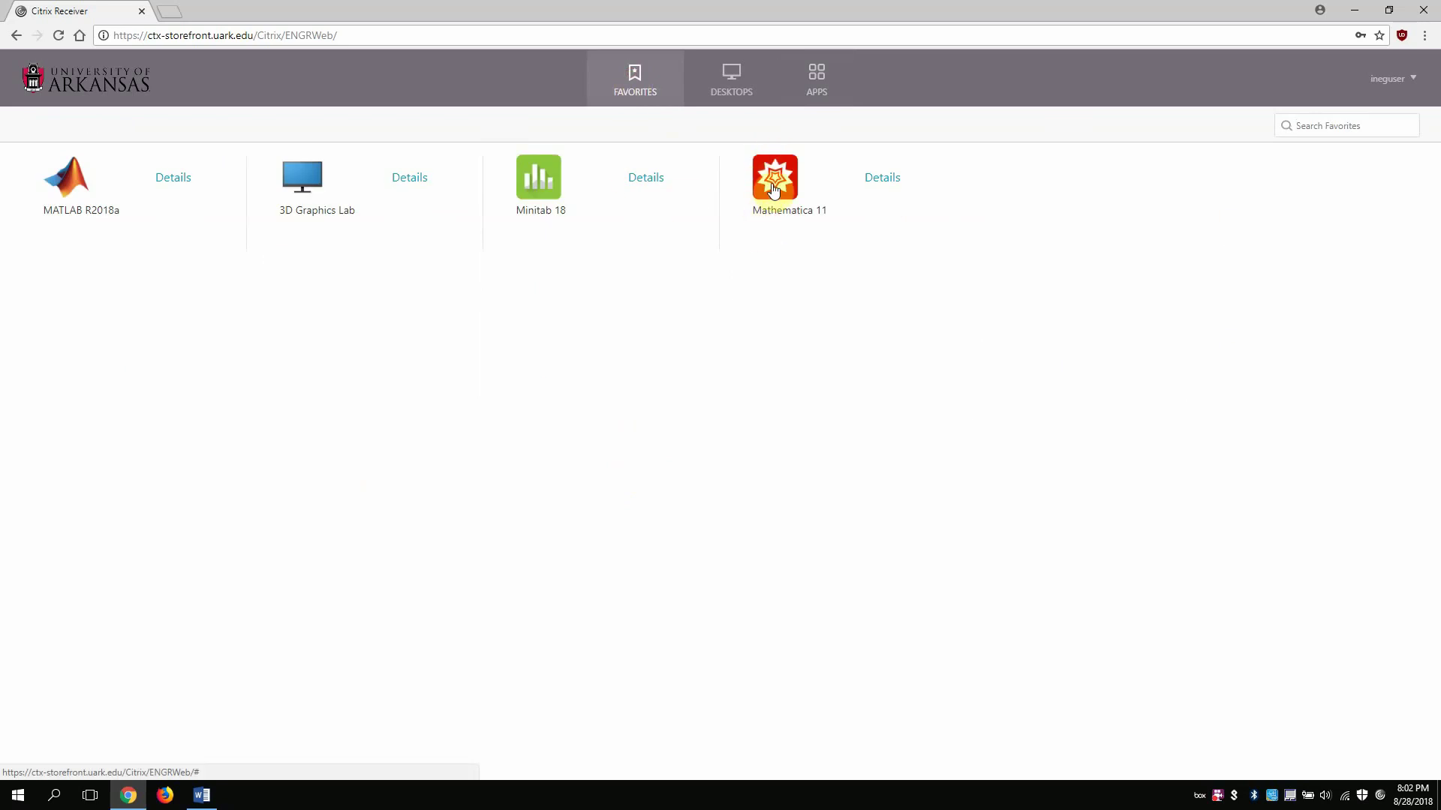
Step: Launch Mathematica 11, exit it via File > Exit, then launch Minitab 18 from its .ica file
{"action": "left_click", "coordinate": [774, 189]}
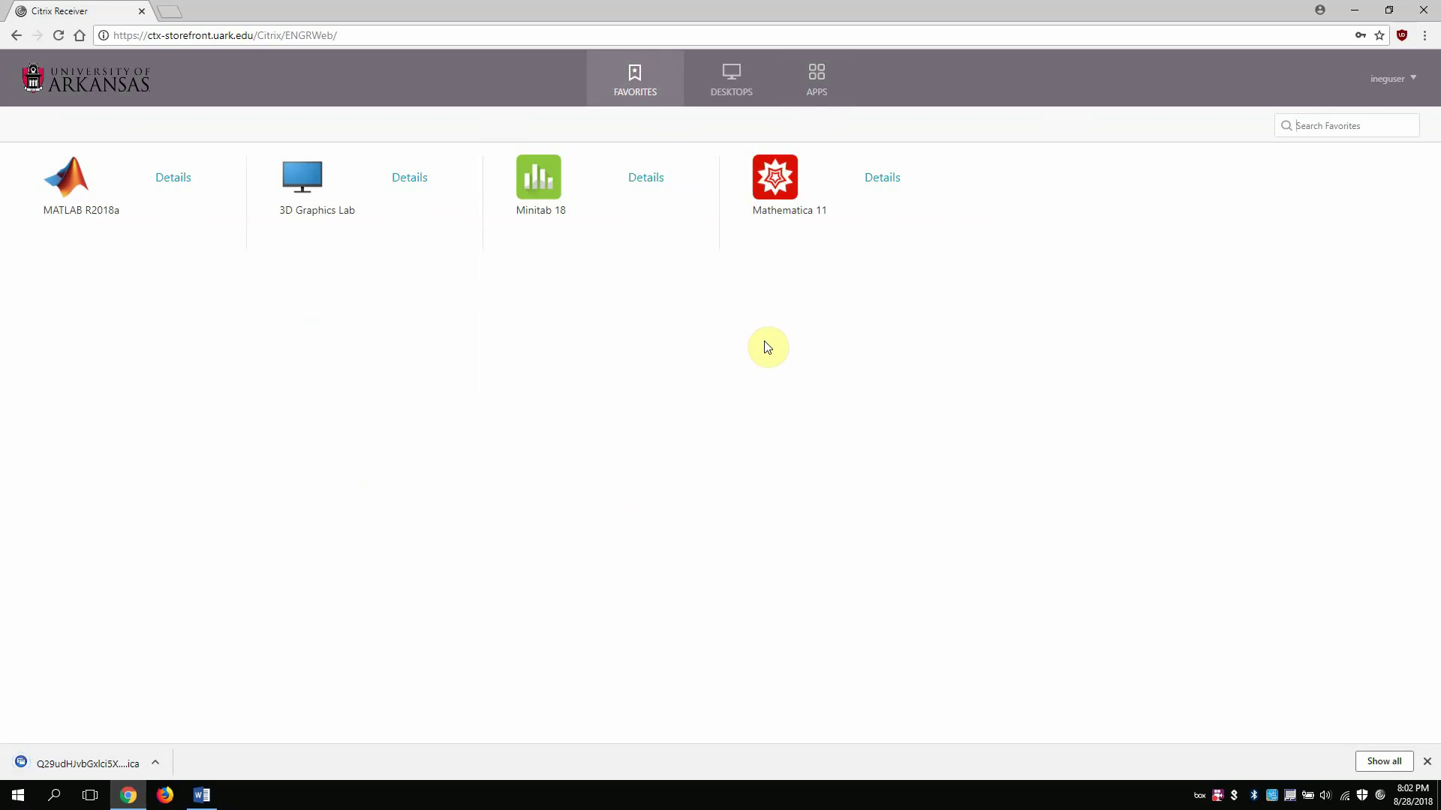
{"action": "left_click", "coordinate": [81, 762]}
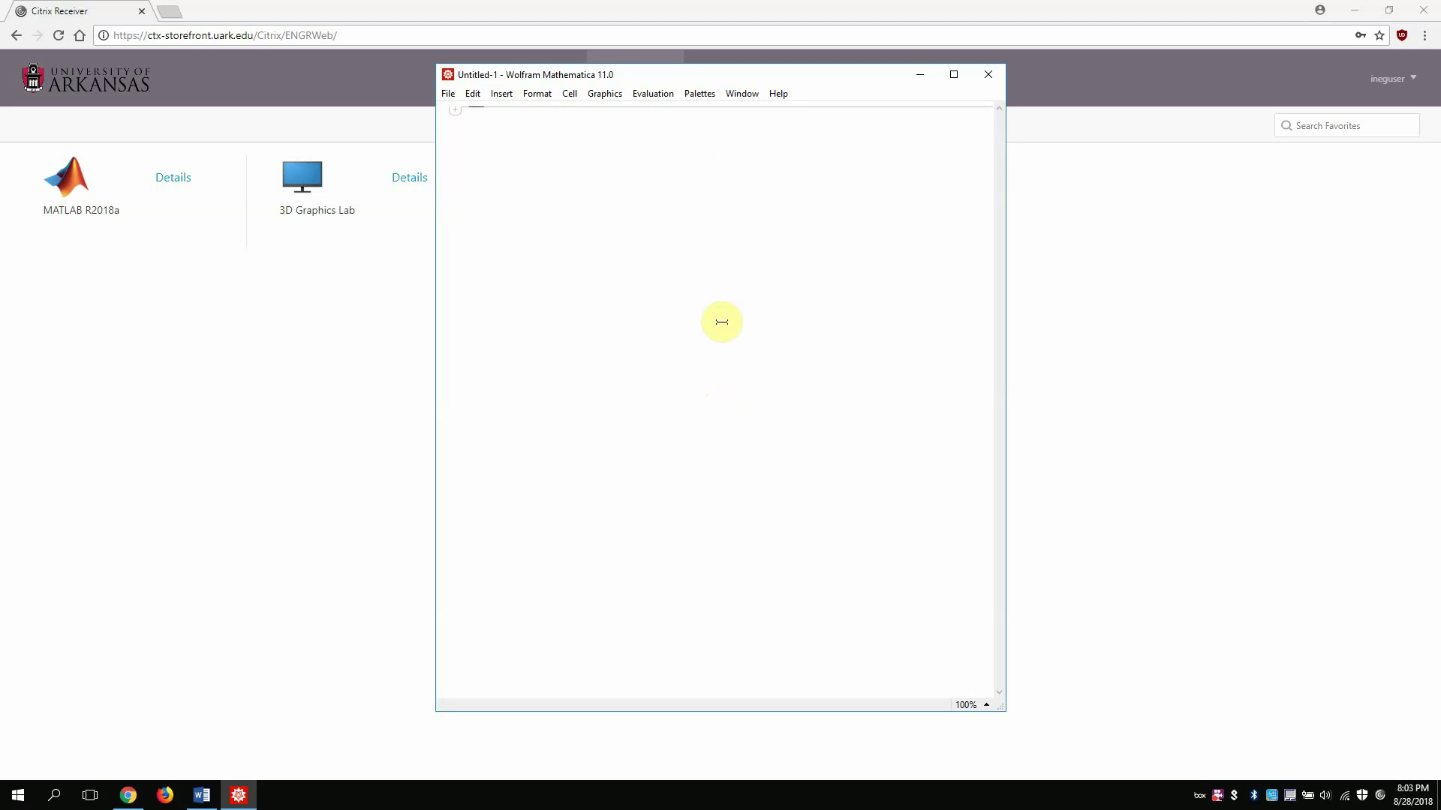
{"action": "left_click", "coordinate": [455, 99]}
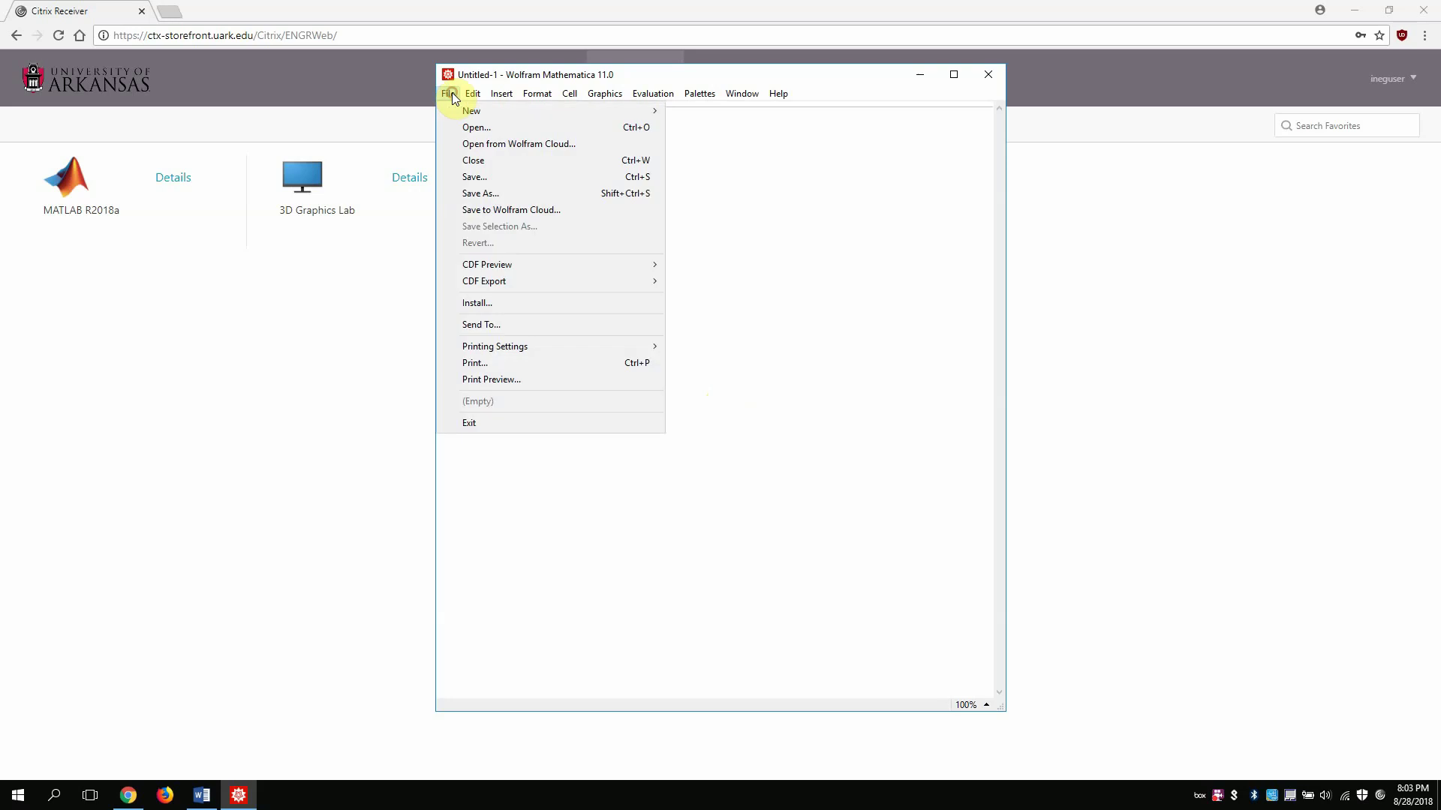
{"action": "left_click", "coordinate": [475, 420]}
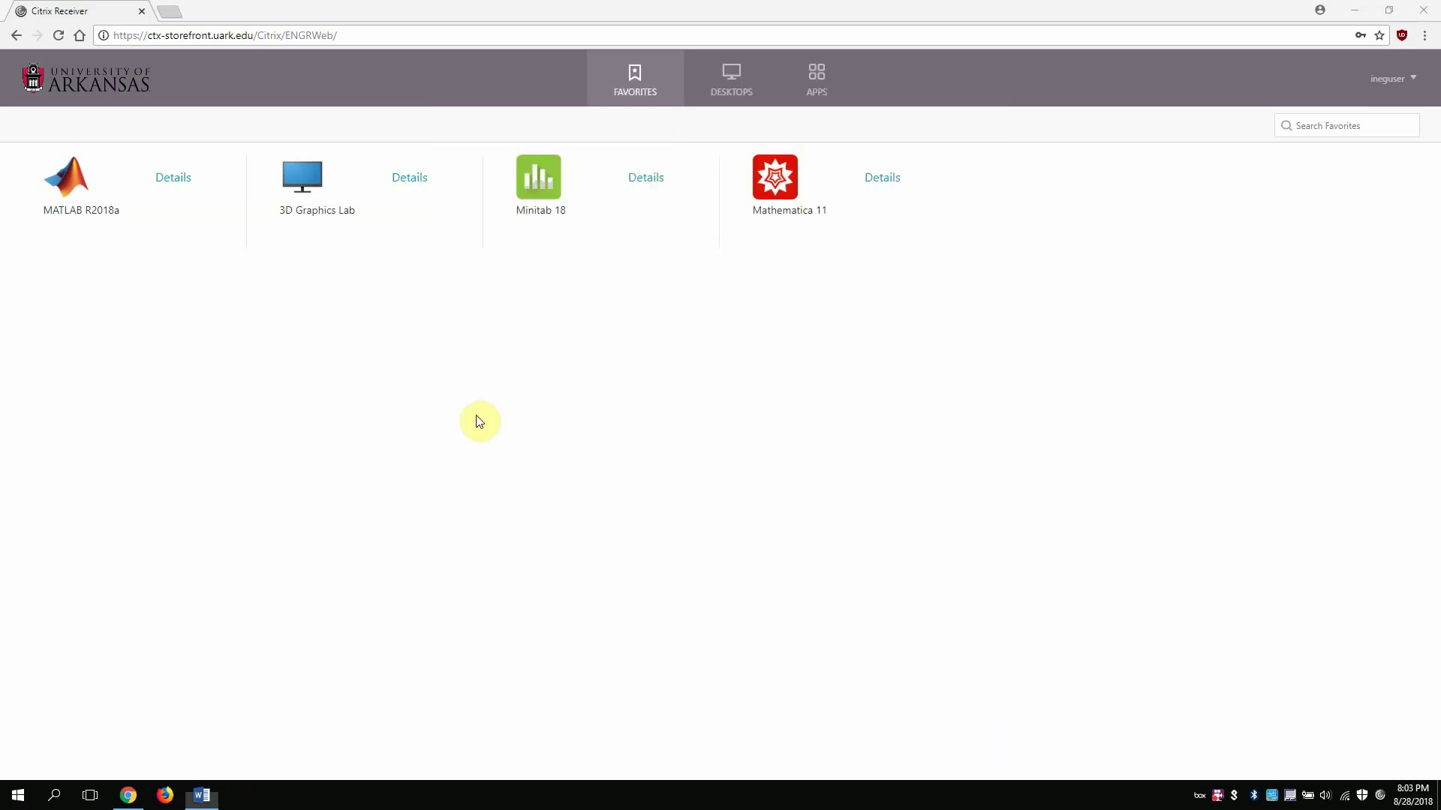
{"action": "left_click", "coordinate": [540, 192]}
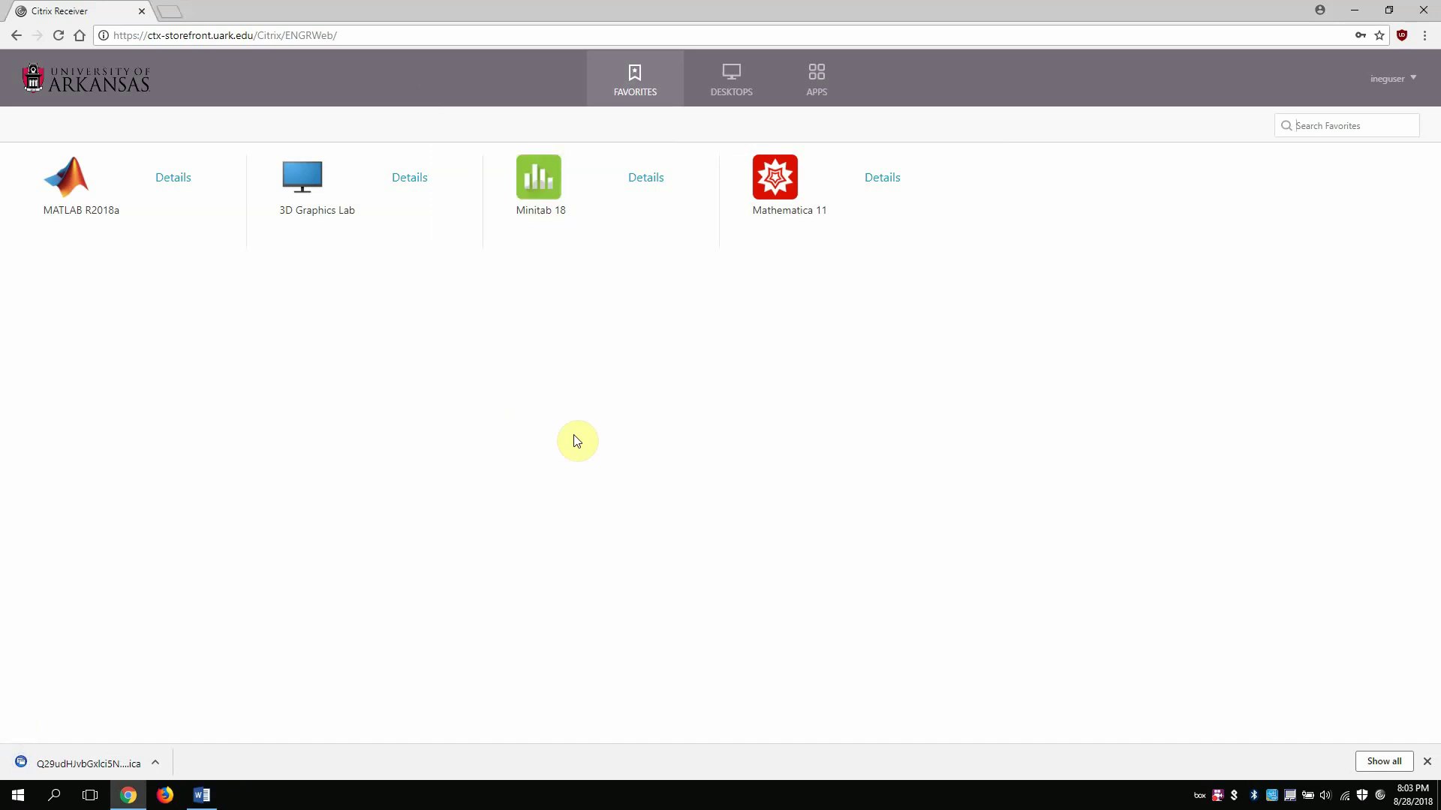
{"action": "left_click", "coordinate": [88, 763]}
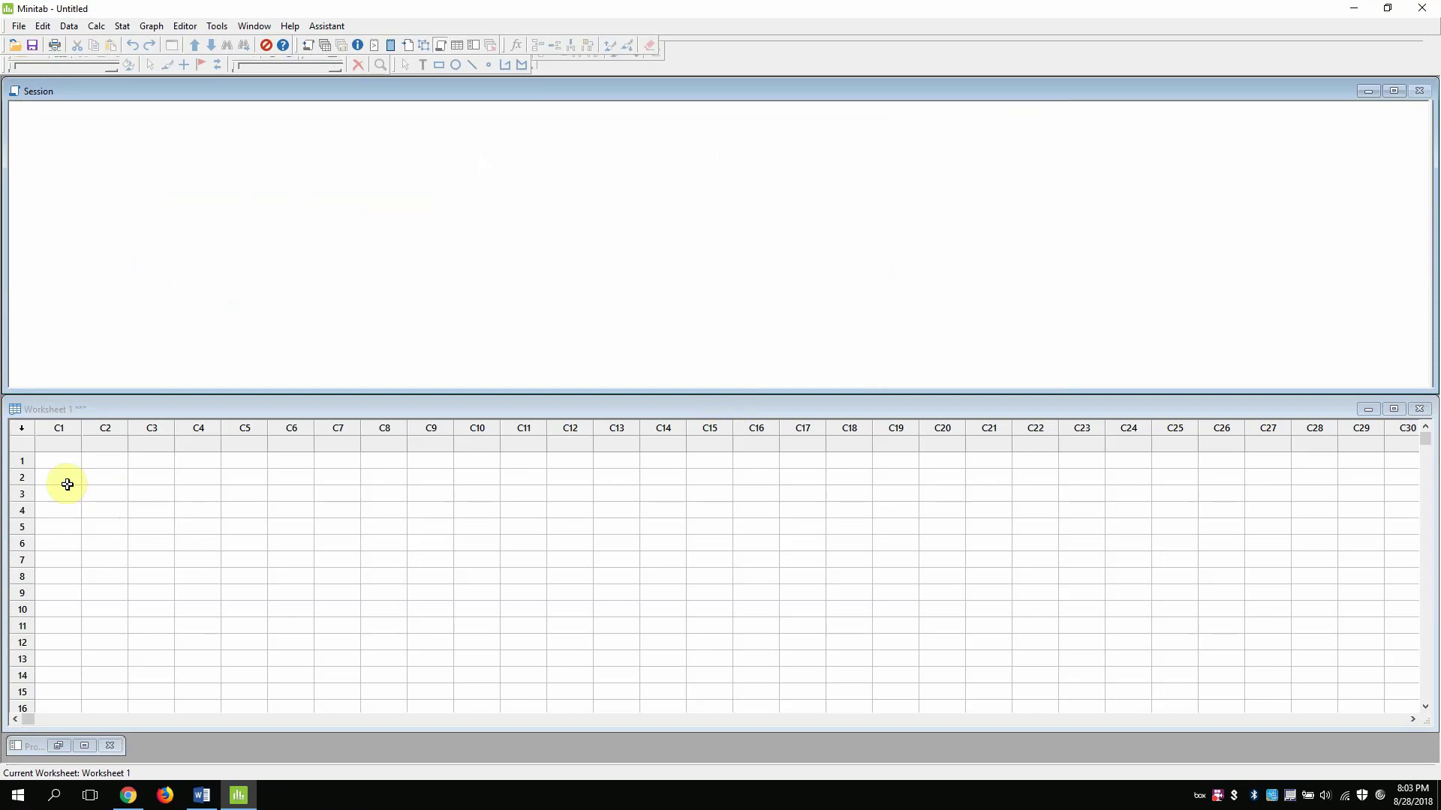
Step: Enter 2, 4 and 6 down column C1 of Worksheet 1
{"action": "left_click", "coordinate": [52, 466]}
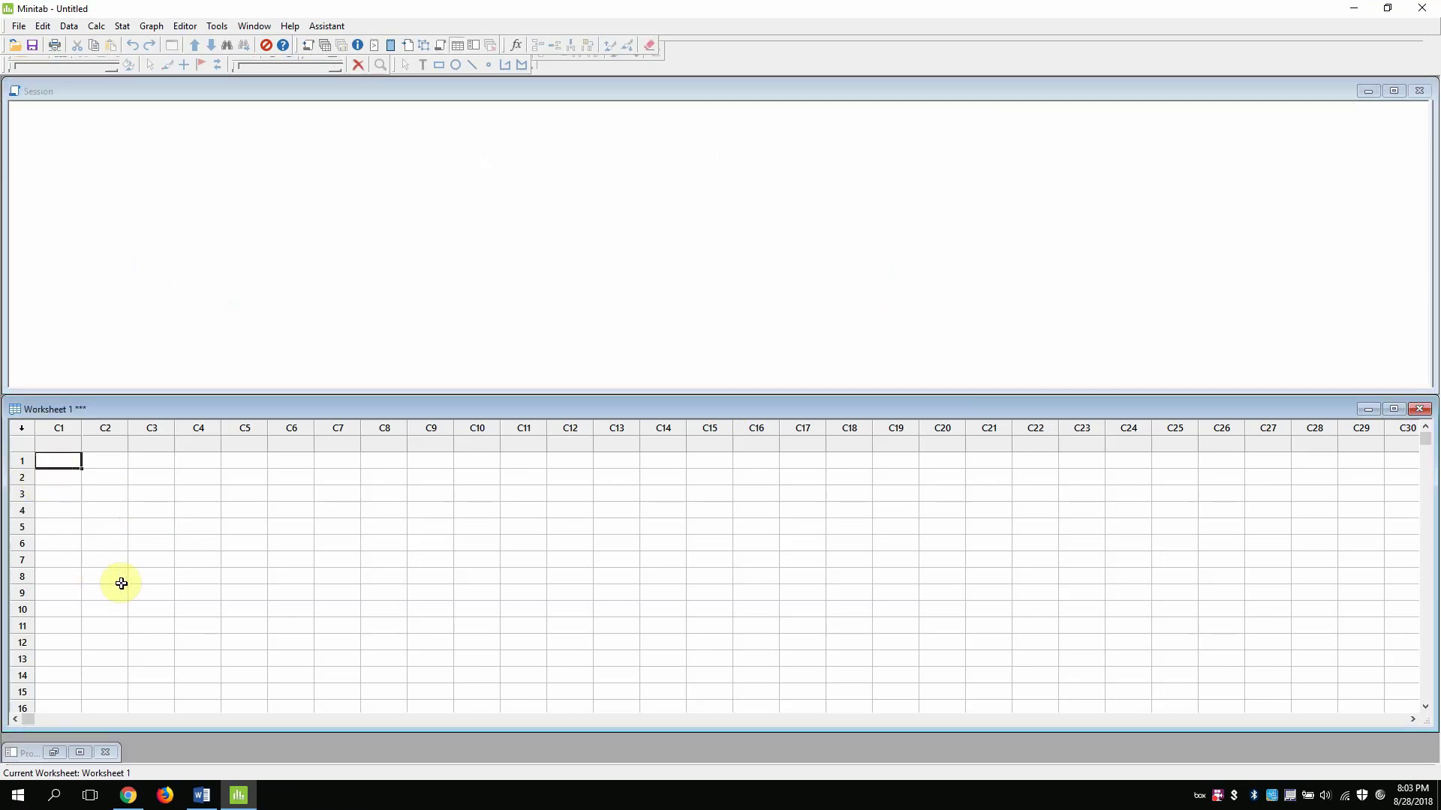
{"action": "type", "text": "2"}
{"action": "key", "text": "Return"}
{"action": "type", "text": "4"}
{"action": "key", "text": "Return"}
{"action": "type", "text": "6"}
{"action": "key", "text": "Return"}
Step: Fill column C2 from row 4 upward with 9, 8, 12 and 14
{"action": "key", "text": "Tab"}
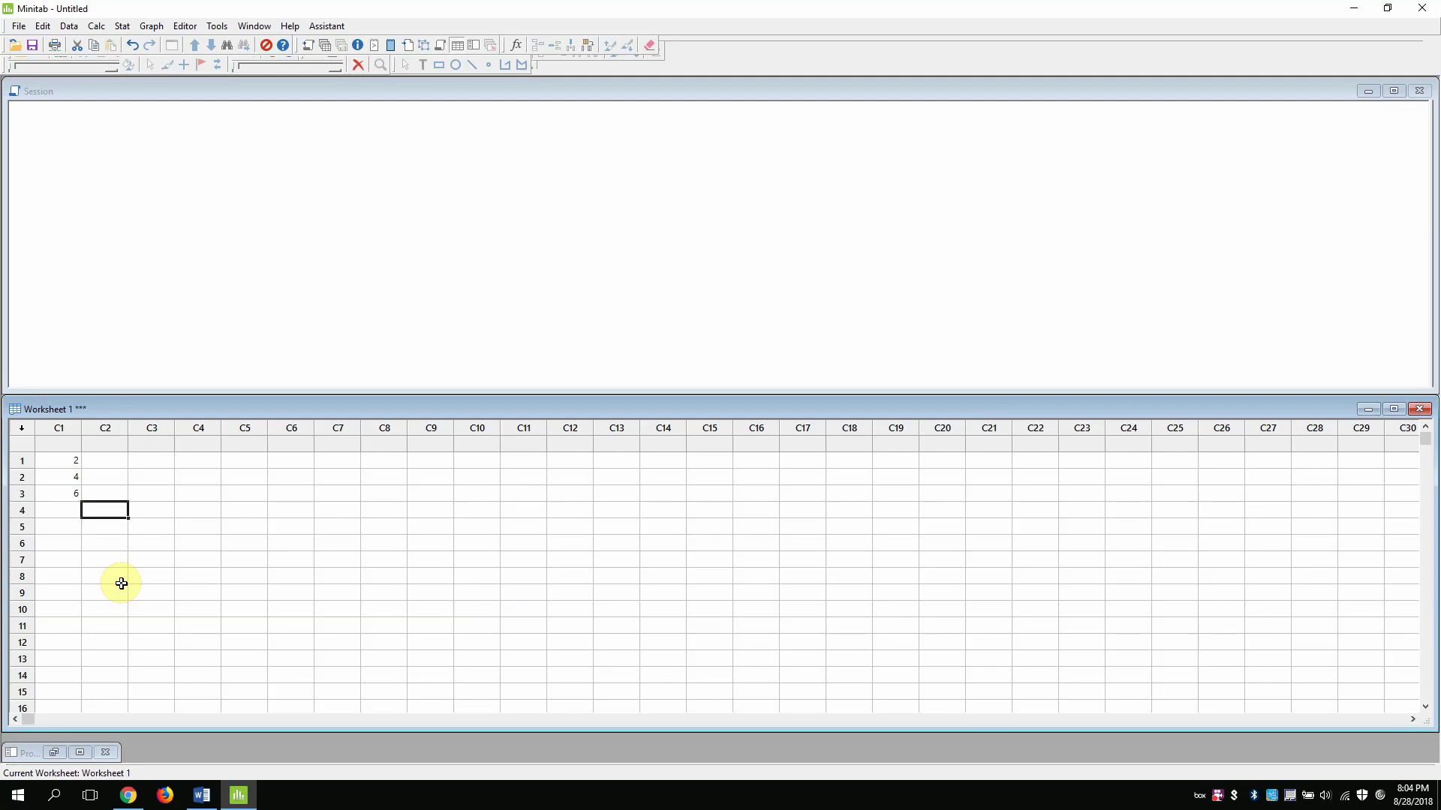
{"action": "type", "text": "9"}
{"action": "key", "text": "Up"}
{"action": "type", "text": "8"}
{"action": "key", "text": "Up"}
{"action": "type", "text": "12"}
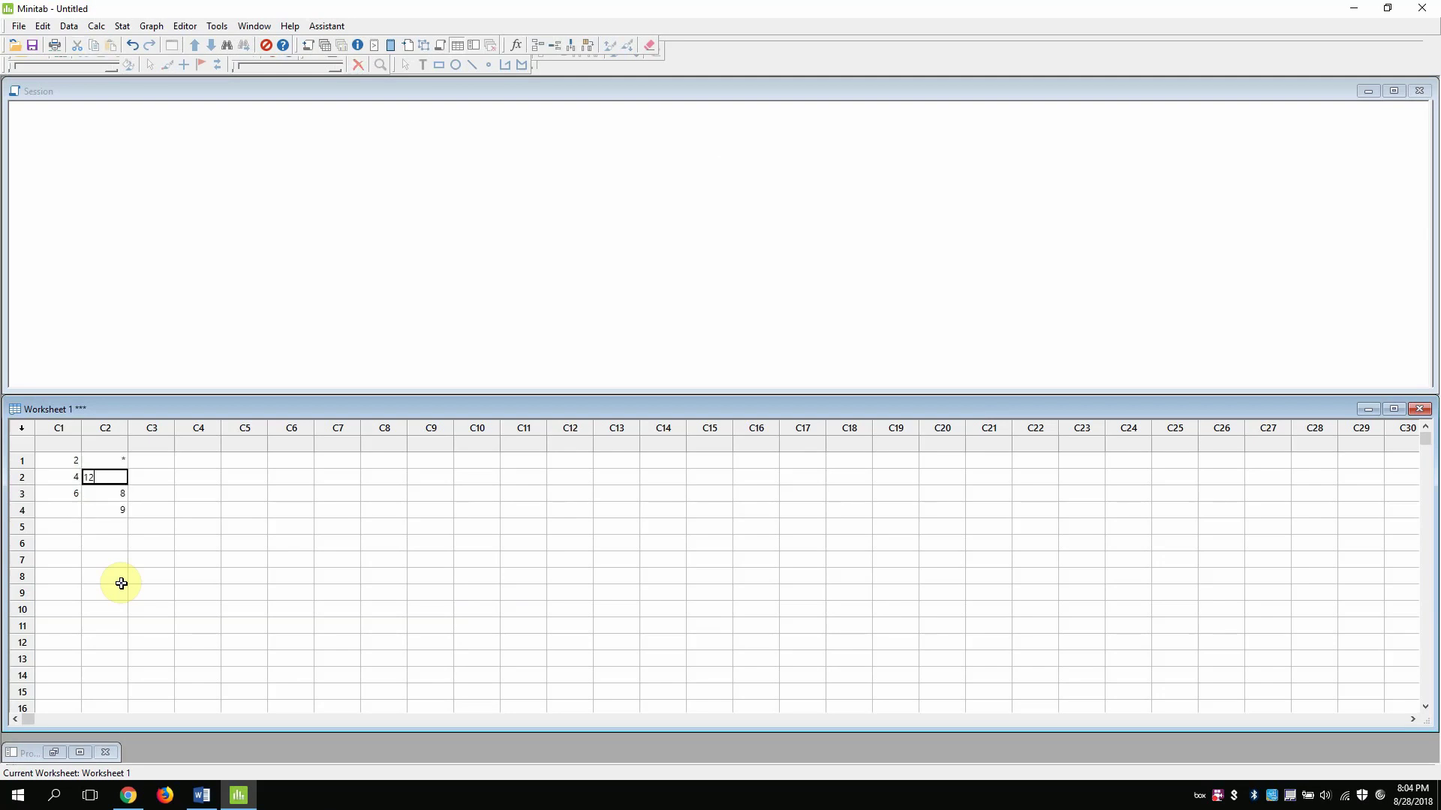
{"action": "key", "text": "Up"}
{"action": "type", "text": "14"}
{"action": "key", "text": "Return"}
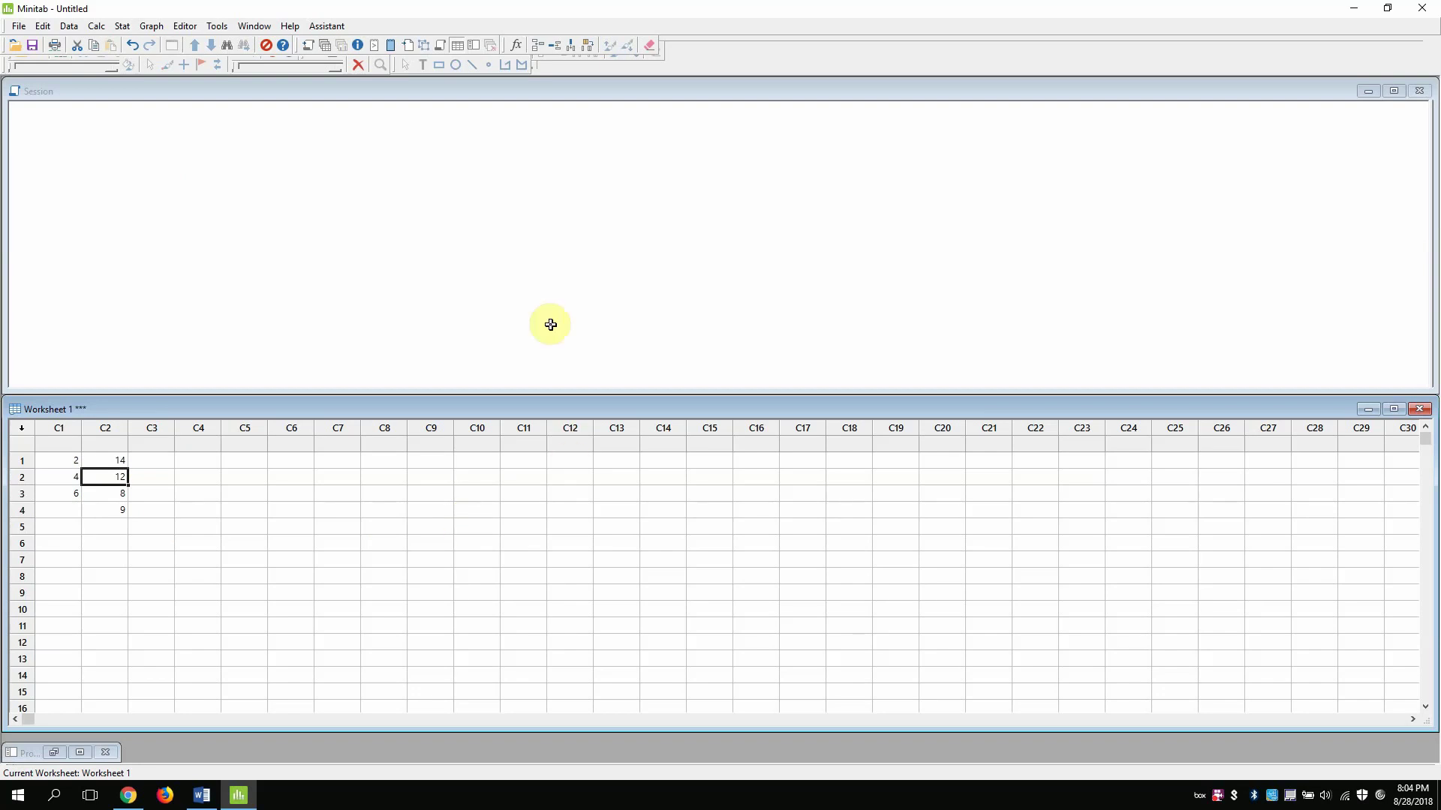
Step: Save the Minitab project in Documents, adding '4.' to the suggested name to make Minitab4
{"action": "left_click", "coordinate": [31, 47]}
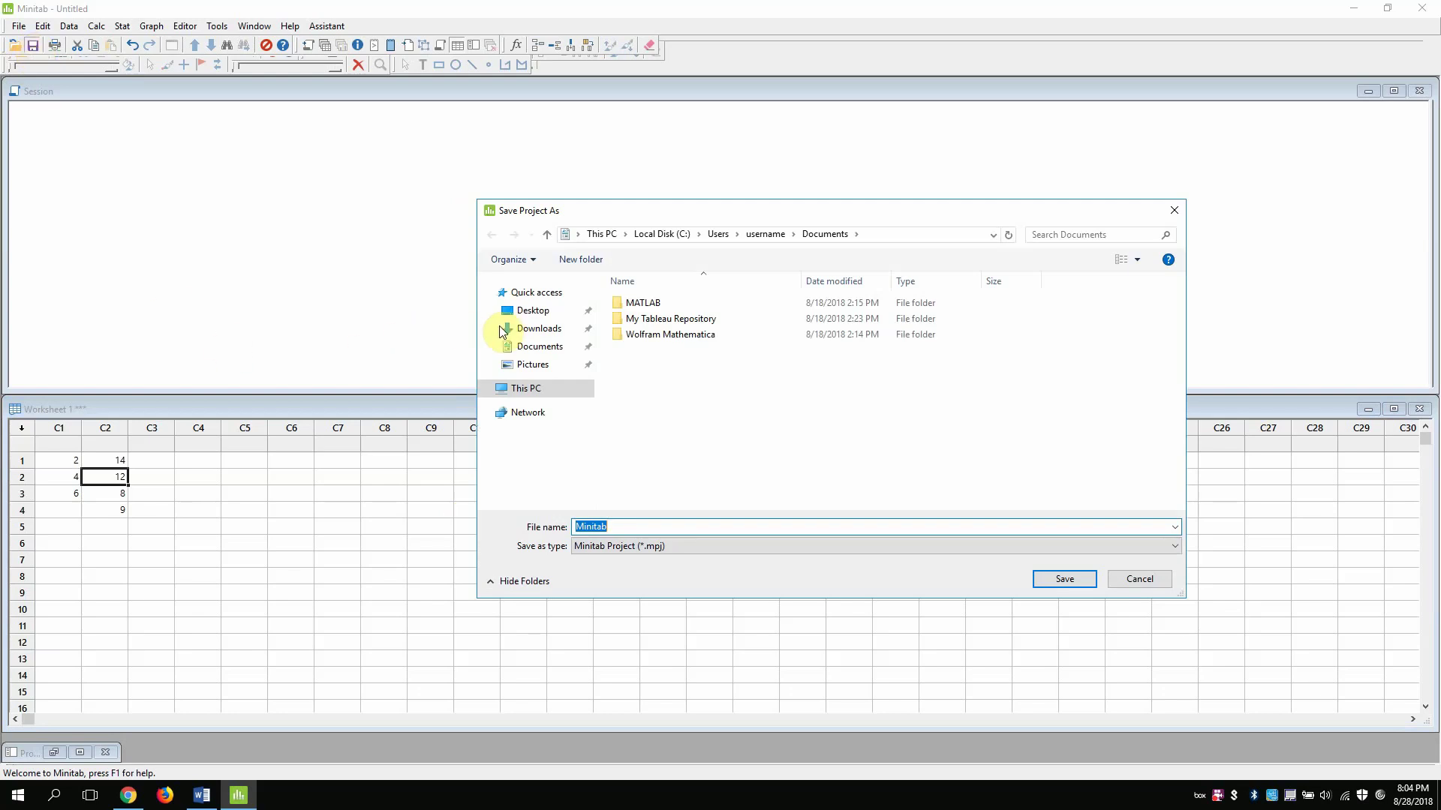
{"action": "left_click", "coordinate": [537, 351]}
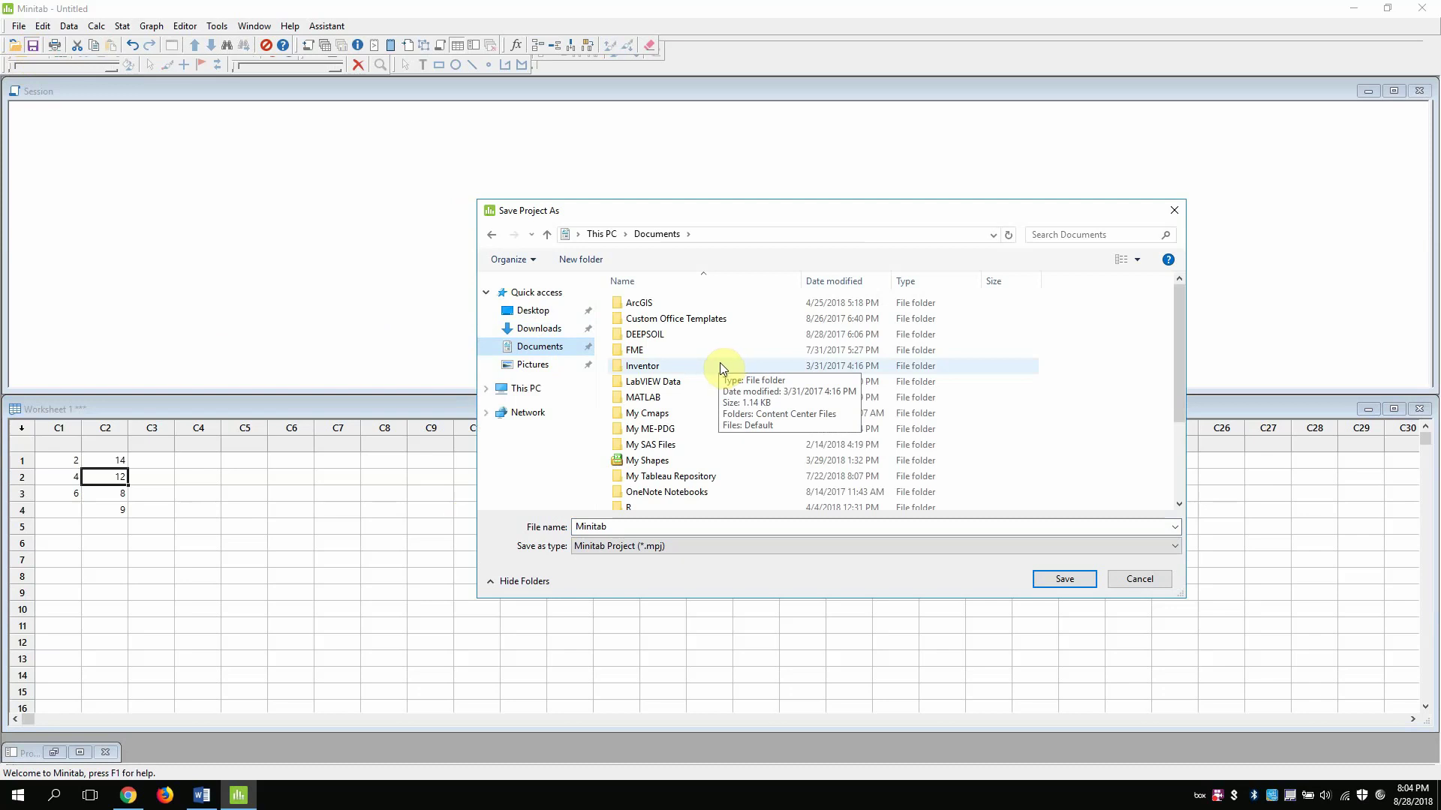
{"action": "scroll", "coordinate": [882, 390], "scroll_direction": "down", "scroll_amount": 3}
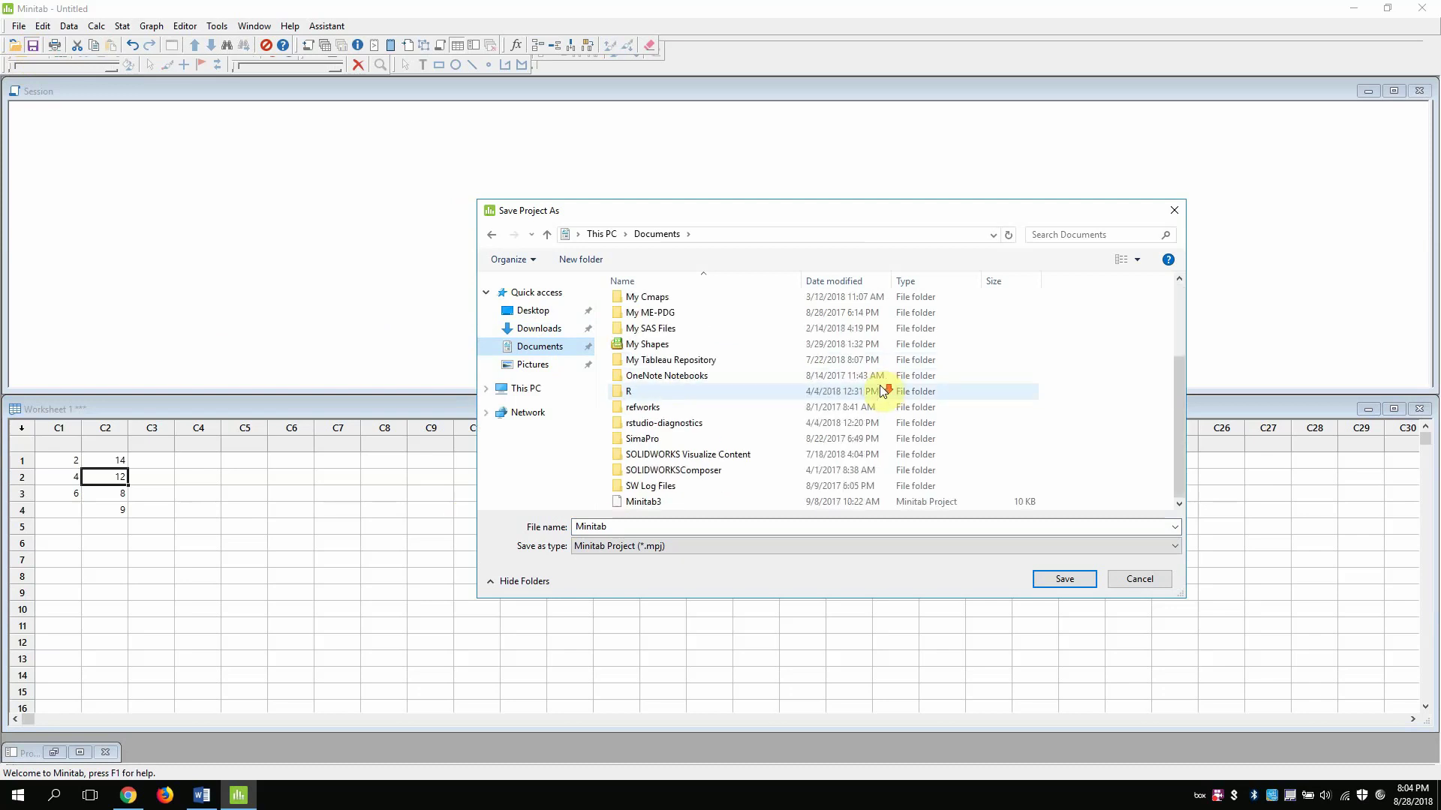
{"action": "double_click", "coordinate": [621, 528]}
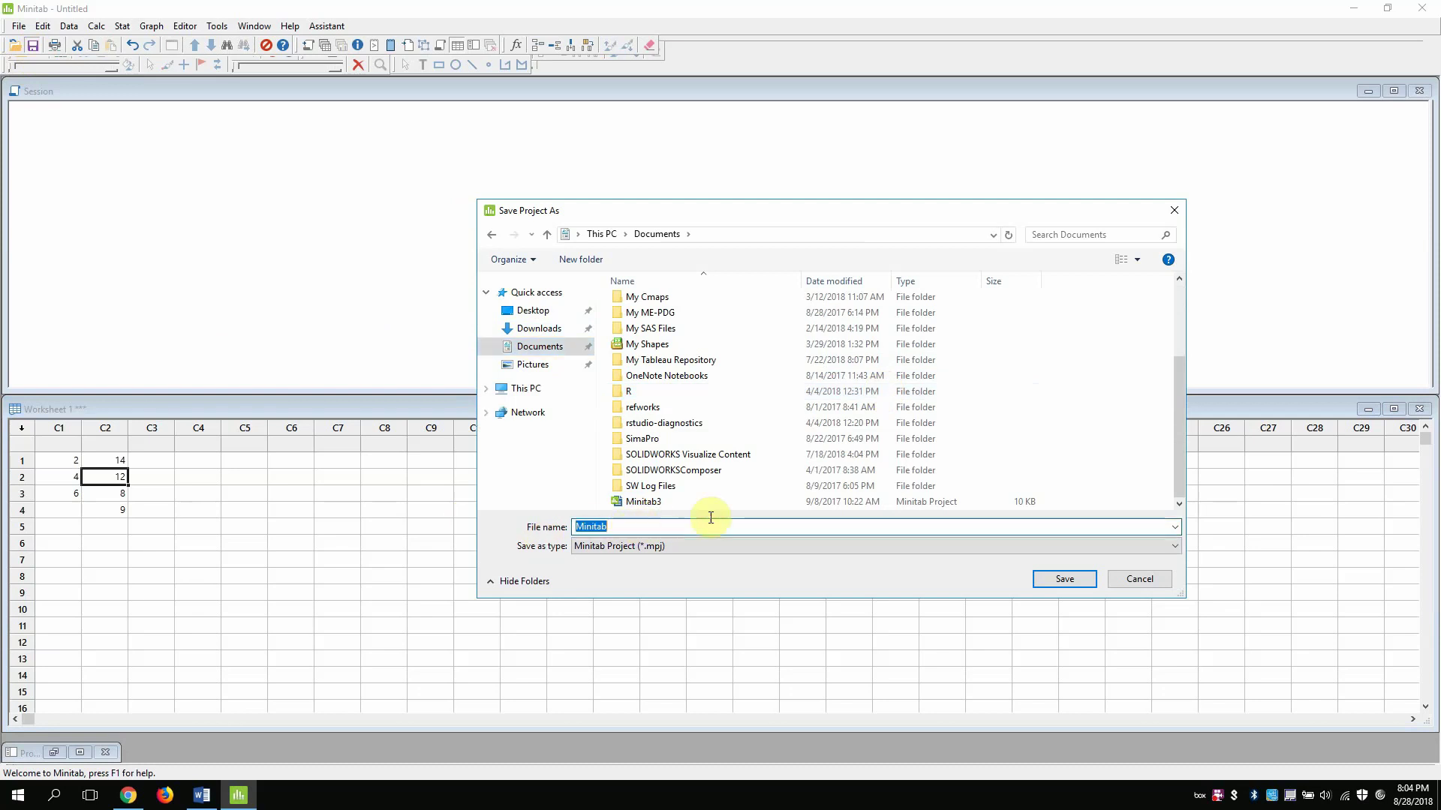
{"action": "left_click", "coordinate": [623, 523]}
{"action": "type", "text": "4"}
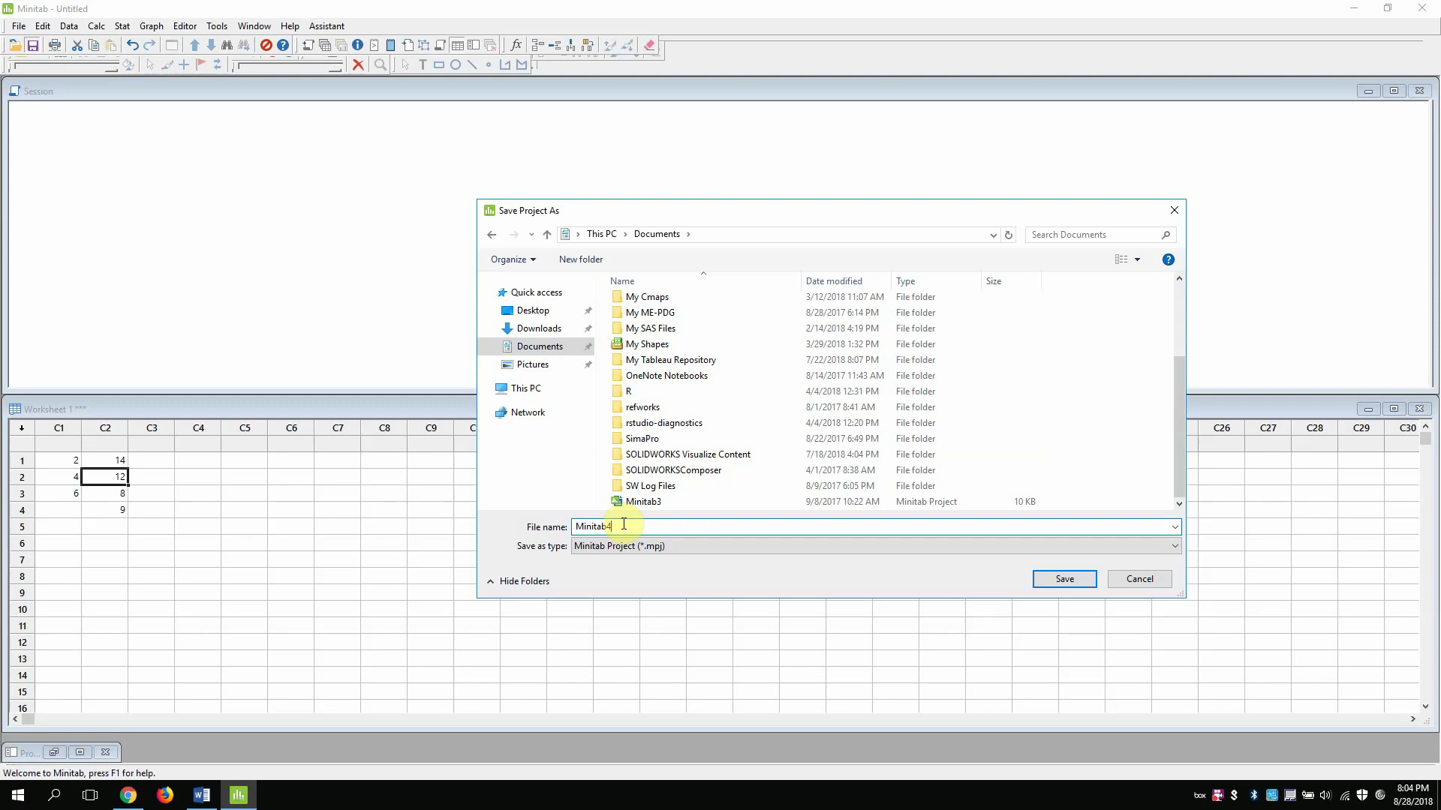
{"action": "type", "text": "."}
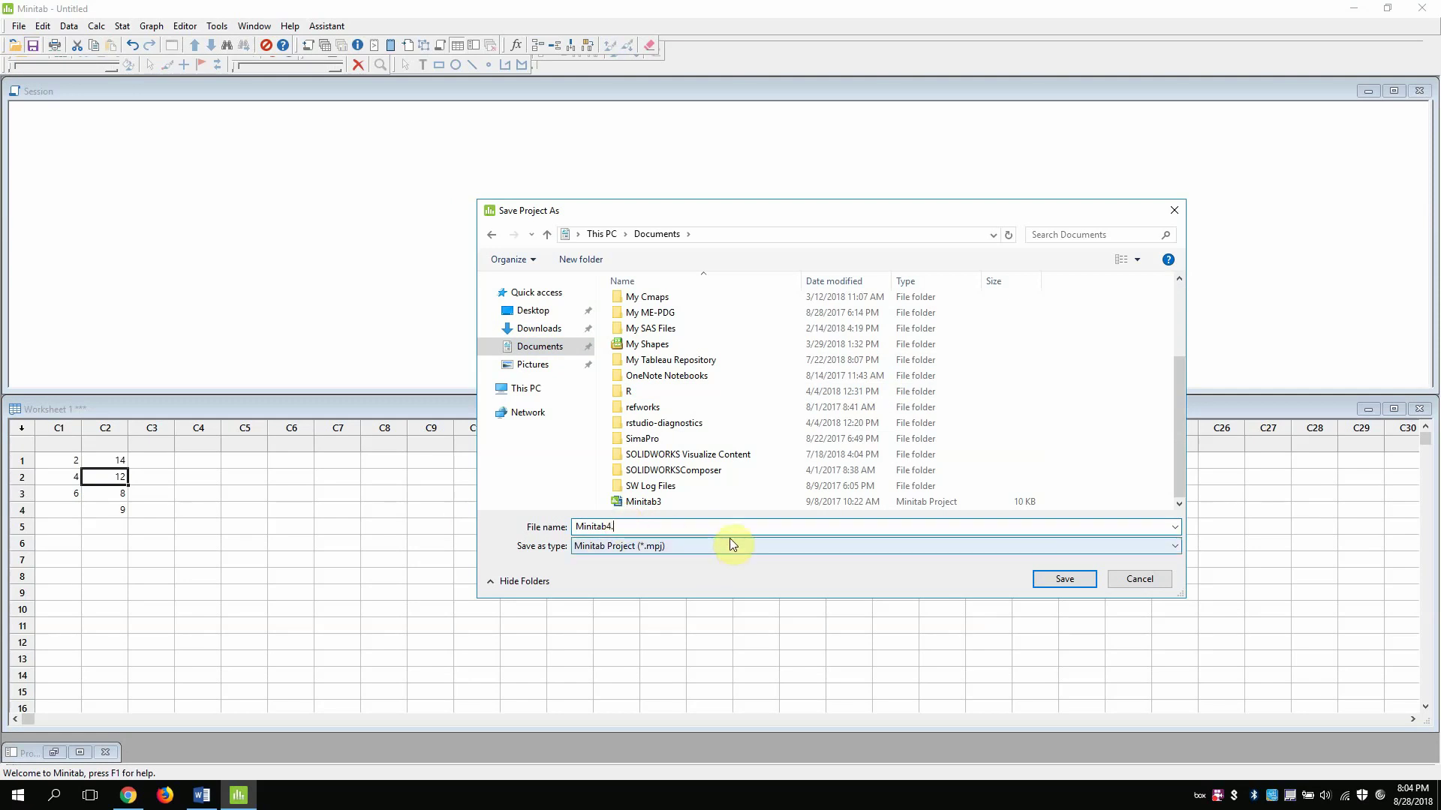
{"action": "left_click", "coordinate": [1060, 581]}
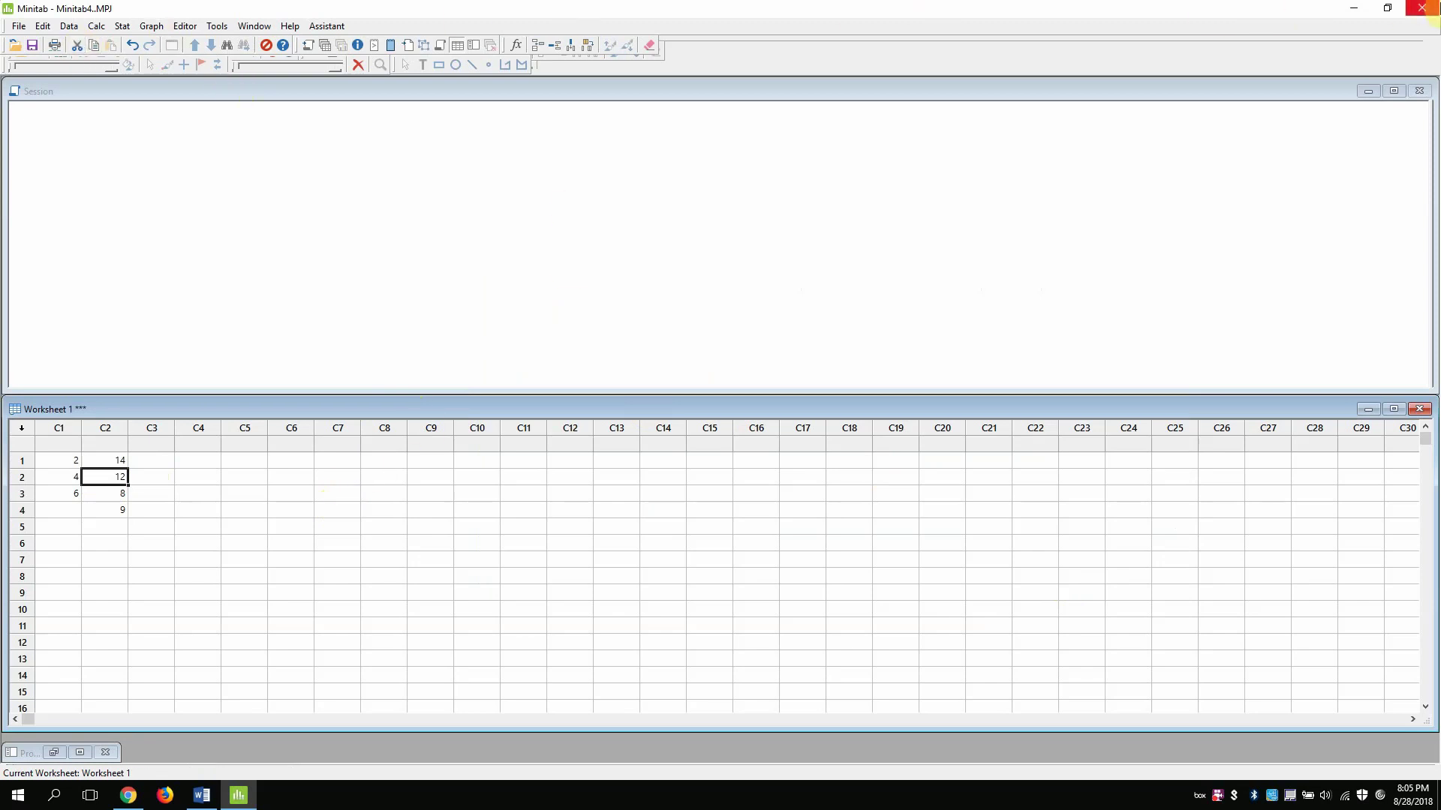
Step: Close Minitab and launch the 3D Graphics Lab desktop from the StoreFront Favorites page
{"action": "left_click", "coordinate": [1422, 9]}
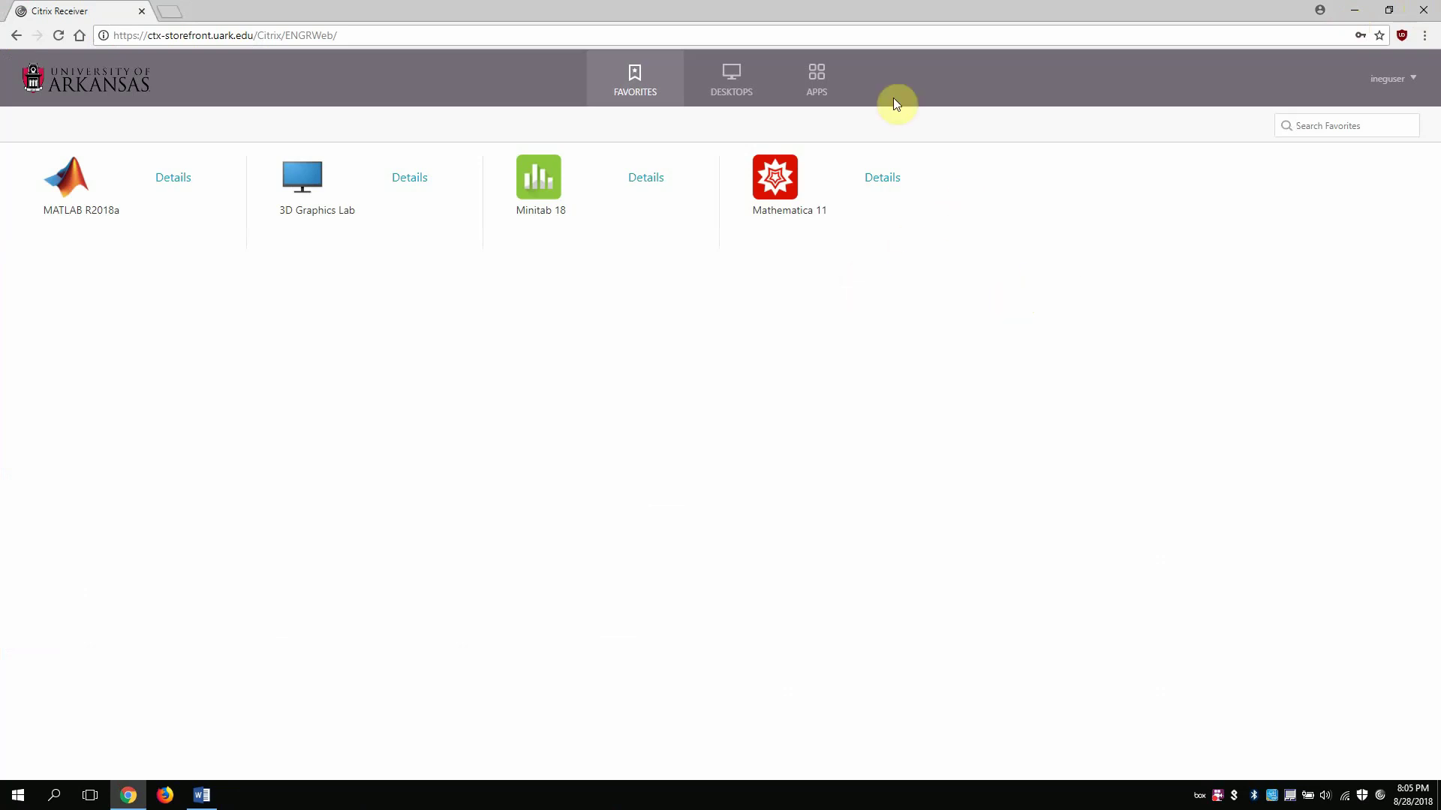
{"action": "left_click", "coordinate": [733, 84]}
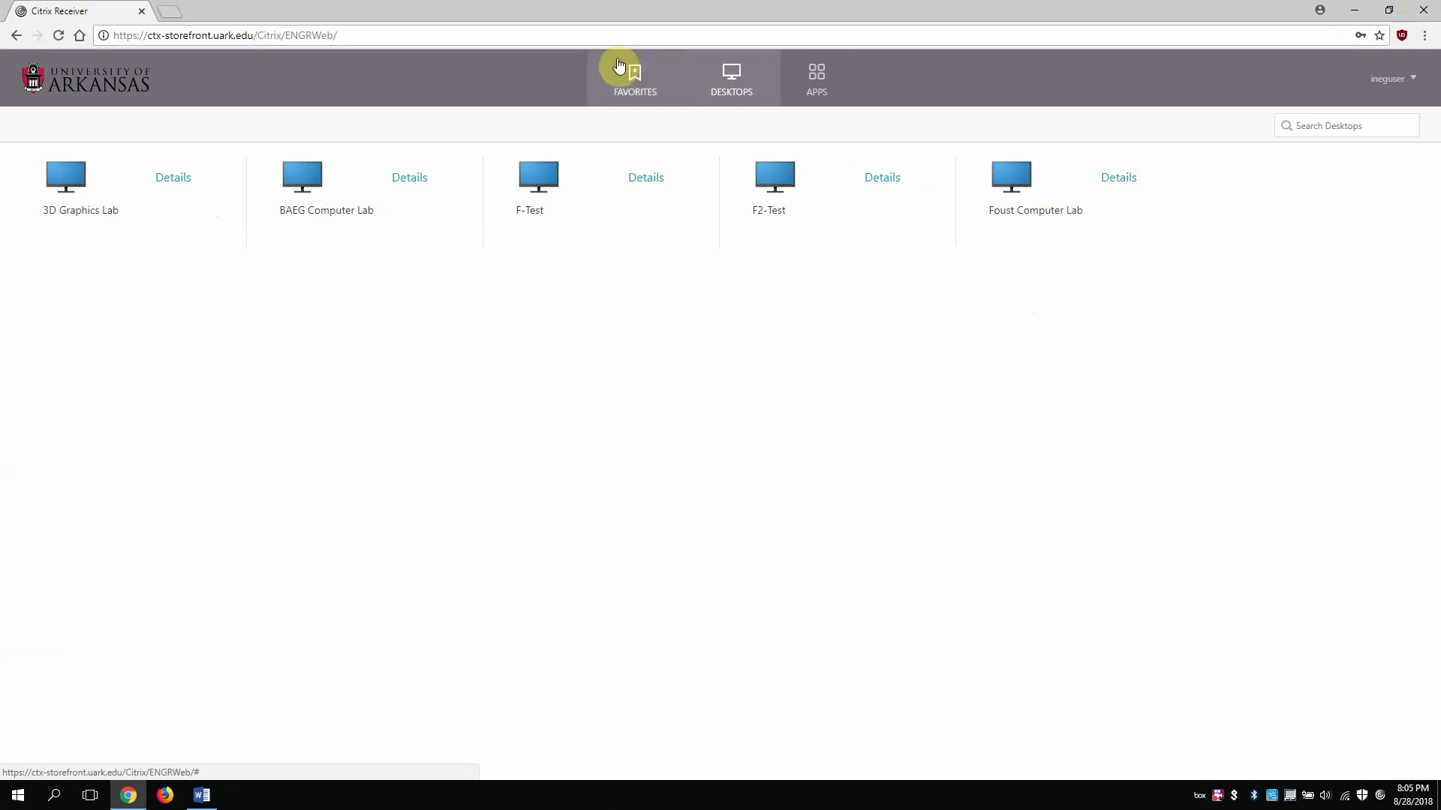
{"action": "left_click", "coordinate": [642, 84]}
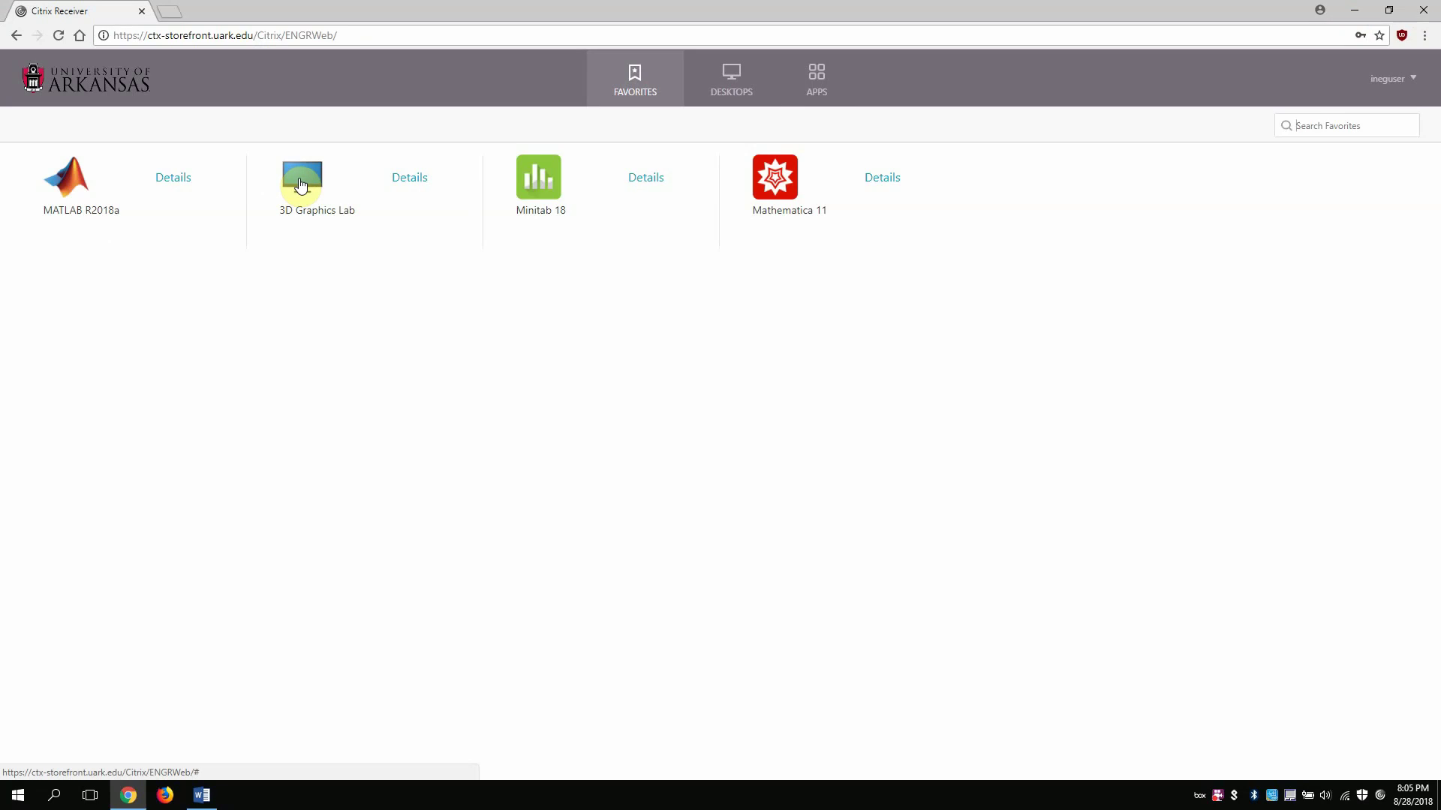
{"action": "left_click", "coordinate": [300, 186]}
{"action": "left_click", "coordinate": [300, 186]}
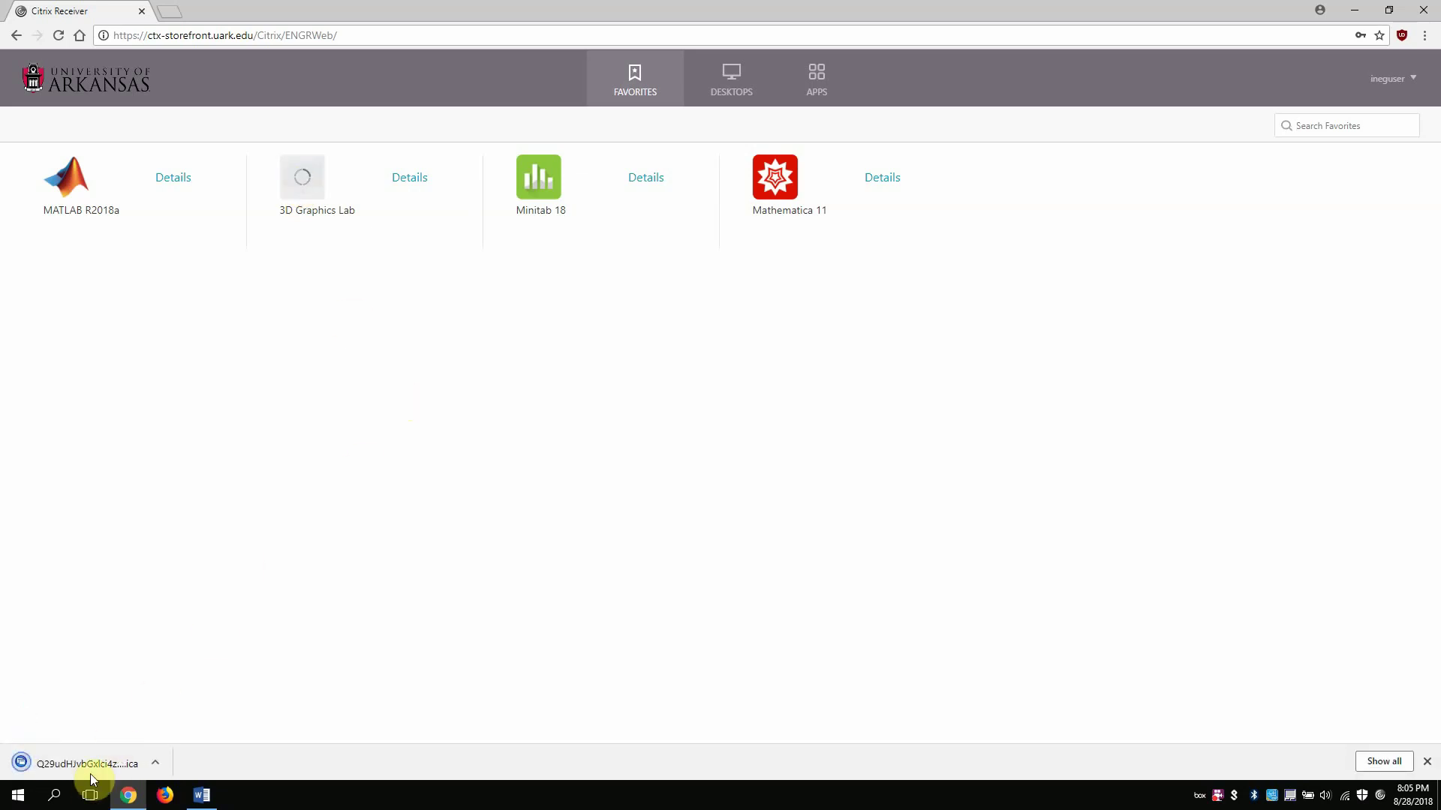
Step: Open the downloaded 3D Graphics Lab .ica file to start the session in Desktop Viewer
{"action": "left_click", "coordinate": [85, 775]}
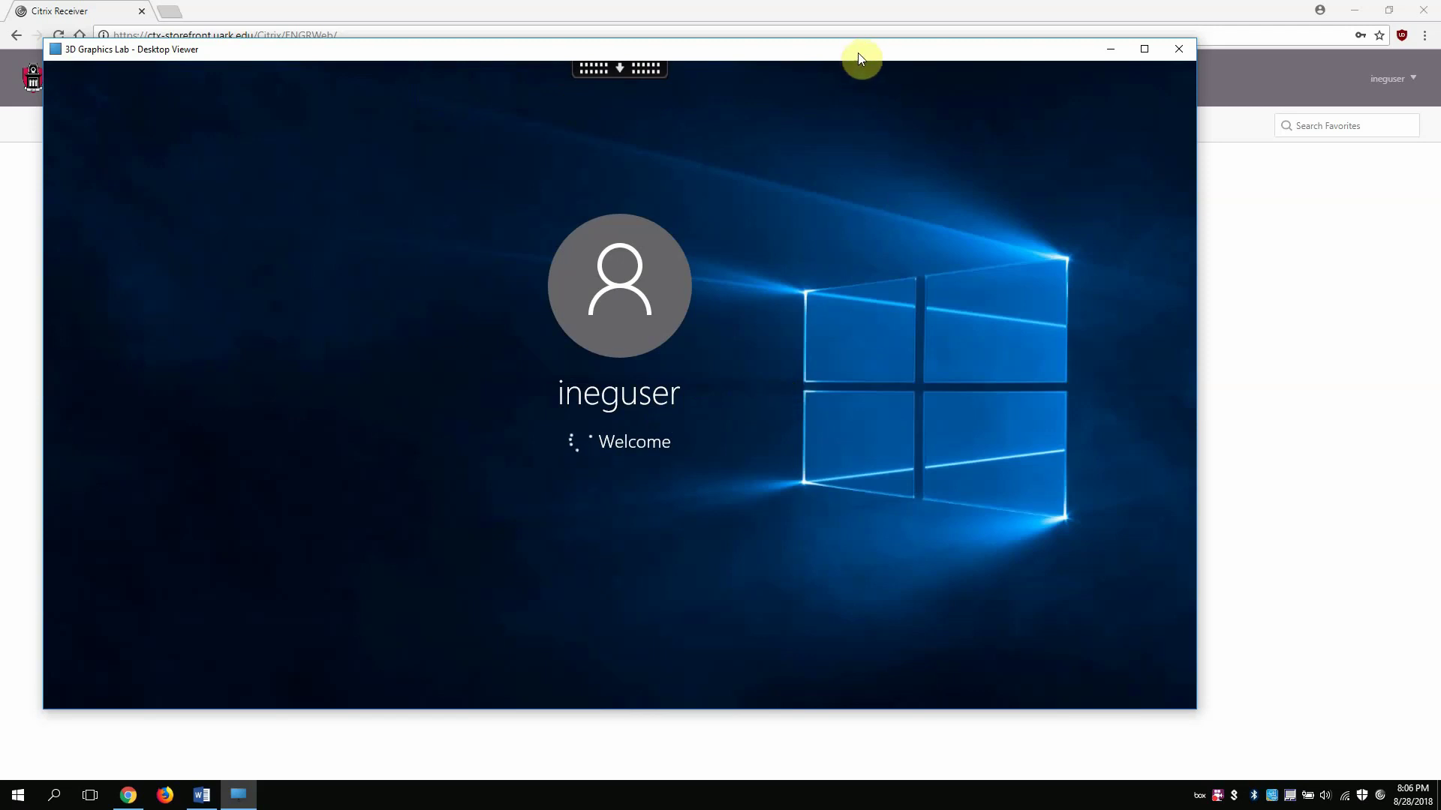
Step: Move the Desktop Viewer aside and switch it to Window display mode via the session toolbar
{"action": "left_click_drag", "start_coordinate": [858, 53], "coordinate": [959, 54]}
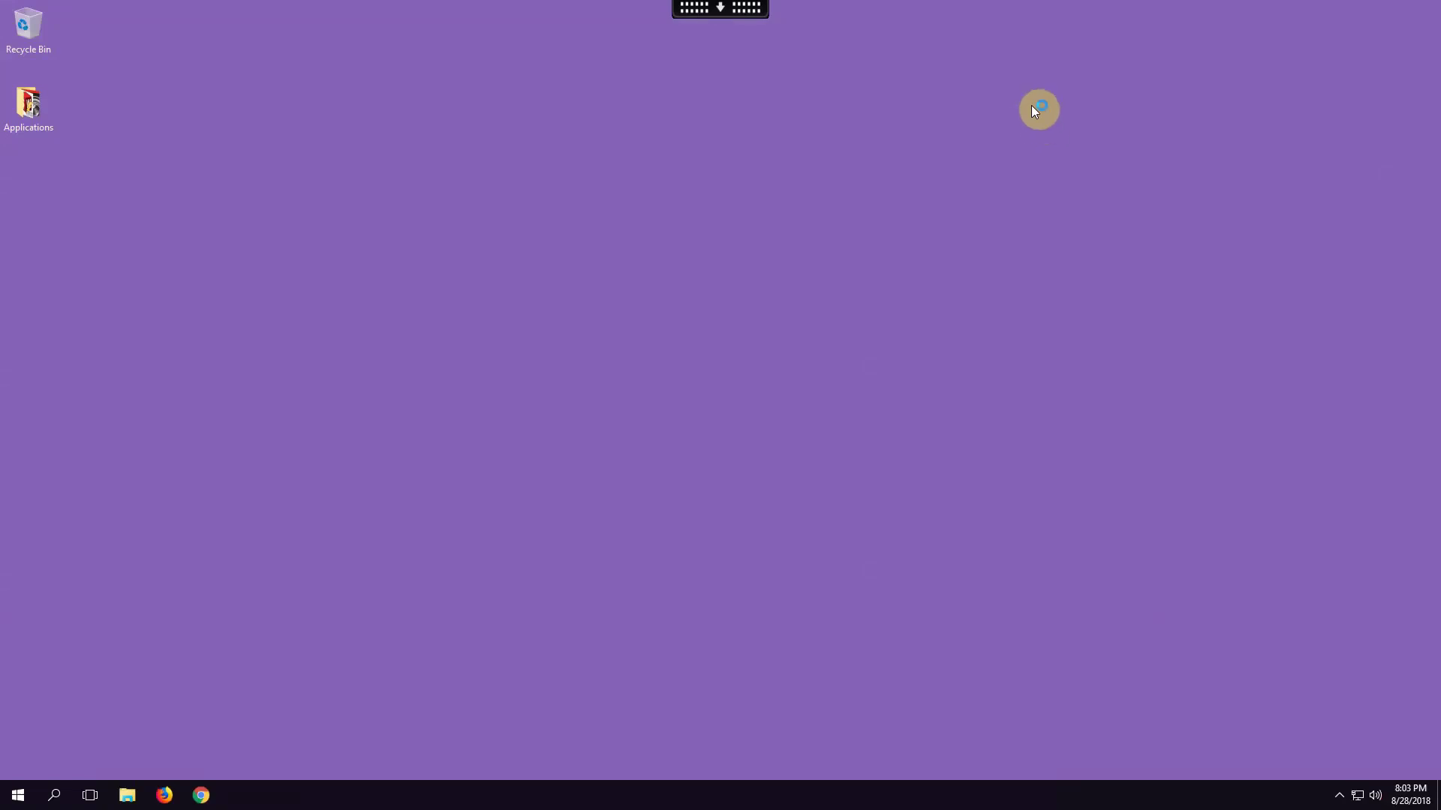
{"action": "left_click", "coordinate": [720, 10]}
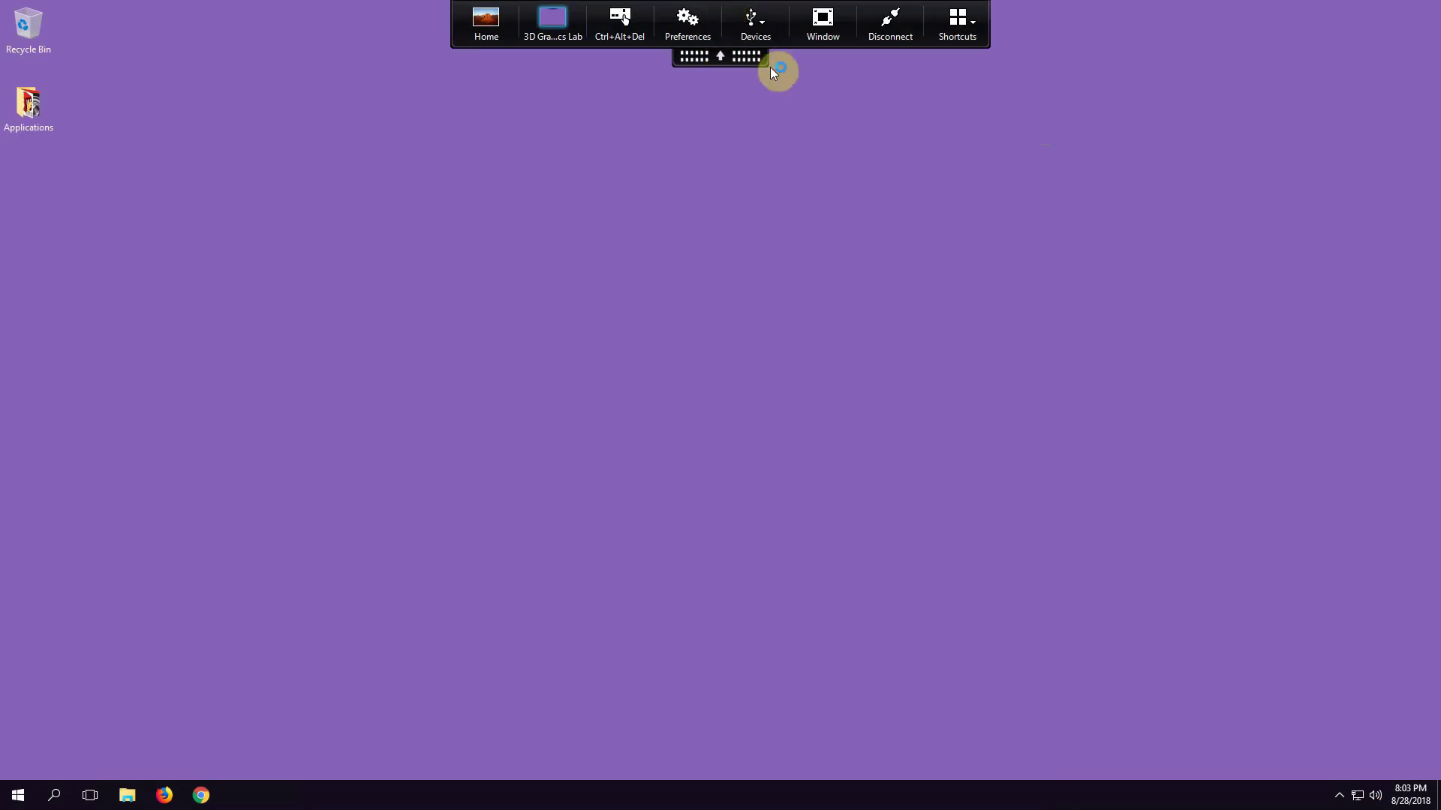
{"action": "left_click", "coordinate": [822, 26]}
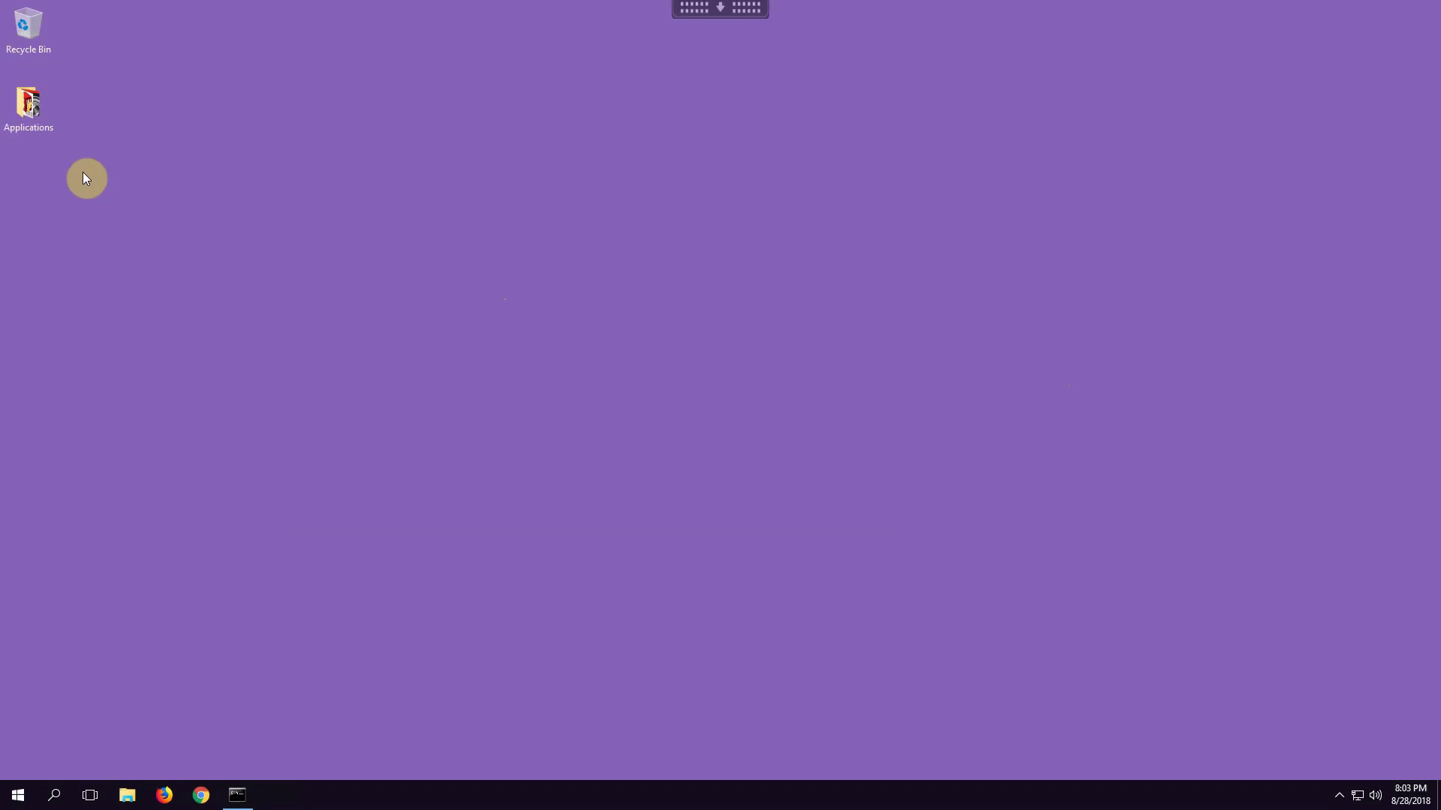
Step: Open Applications on the remote desktop and go to This PC in File Explorer
{"action": "double_click", "coordinate": [31, 111]}
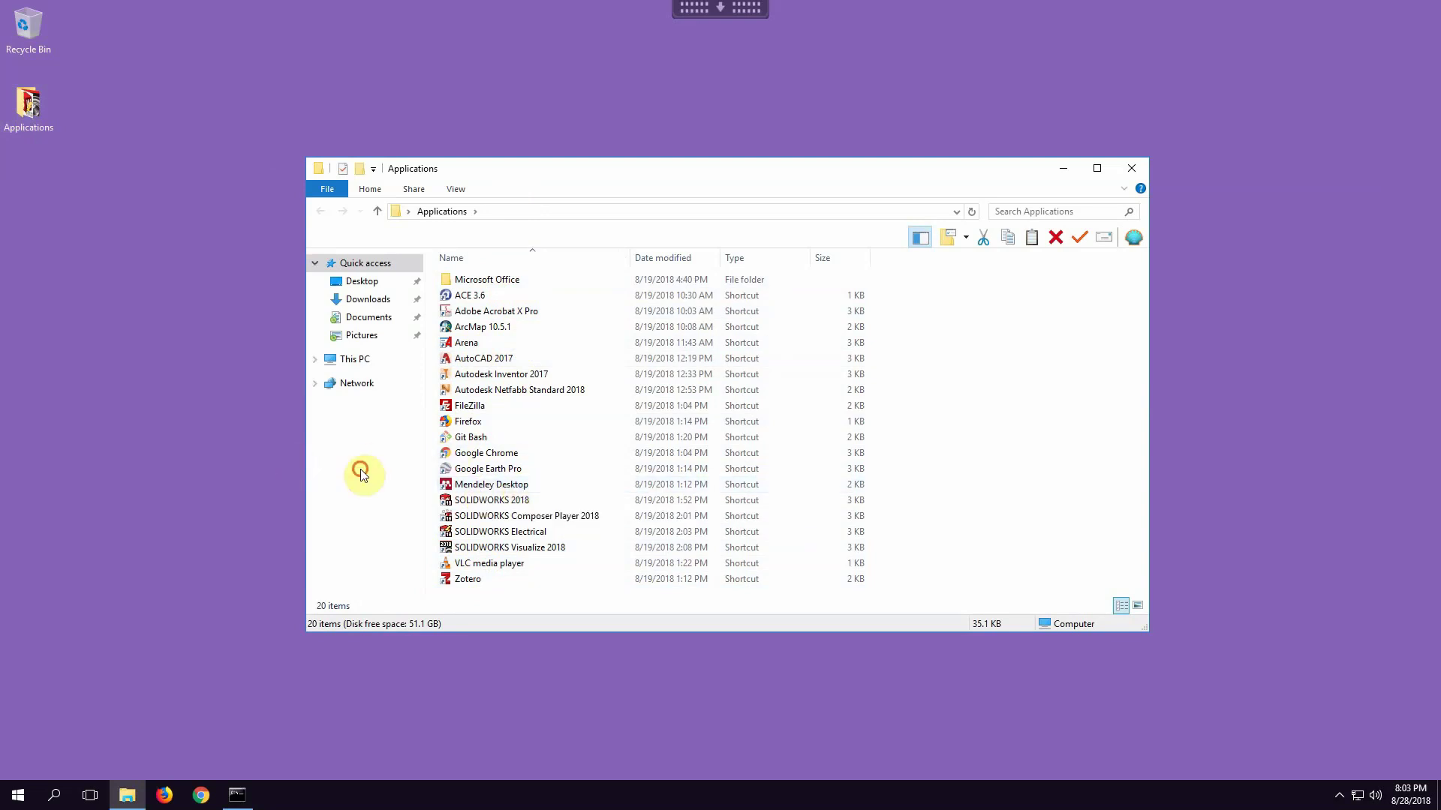
{"action": "left_click", "coordinate": [354, 360]}
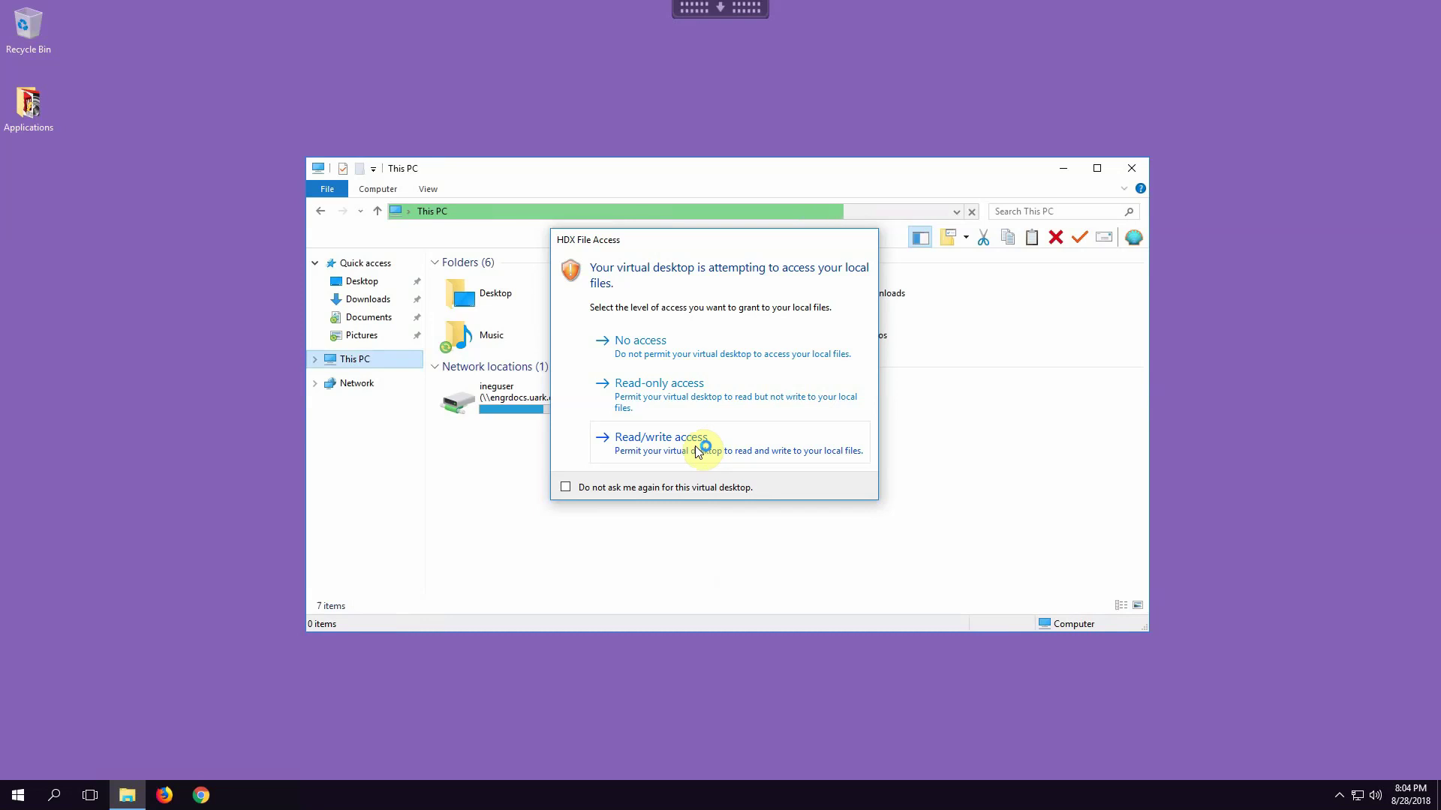
Step: Grant read/write file access, then copy Minitab4..MPJ from the remote Documents folder
{"action": "left_click", "coordinate": [694, 446]}
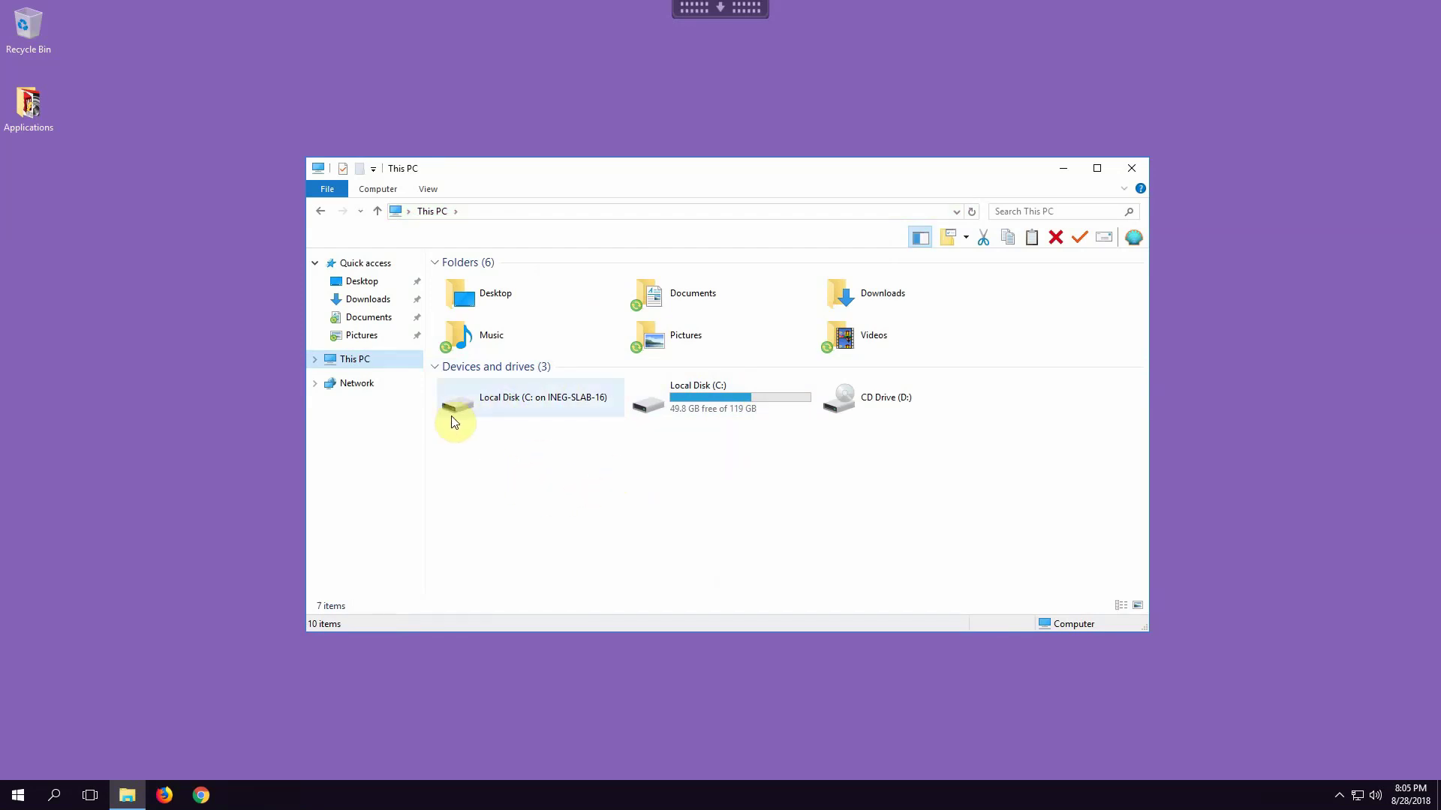
{"action": "left_click", "coordinate": [367, 323]}
{"action": "scroll", "coordinate": [692, 384], "scroll_direction": "down", "scroll_amount": 3}
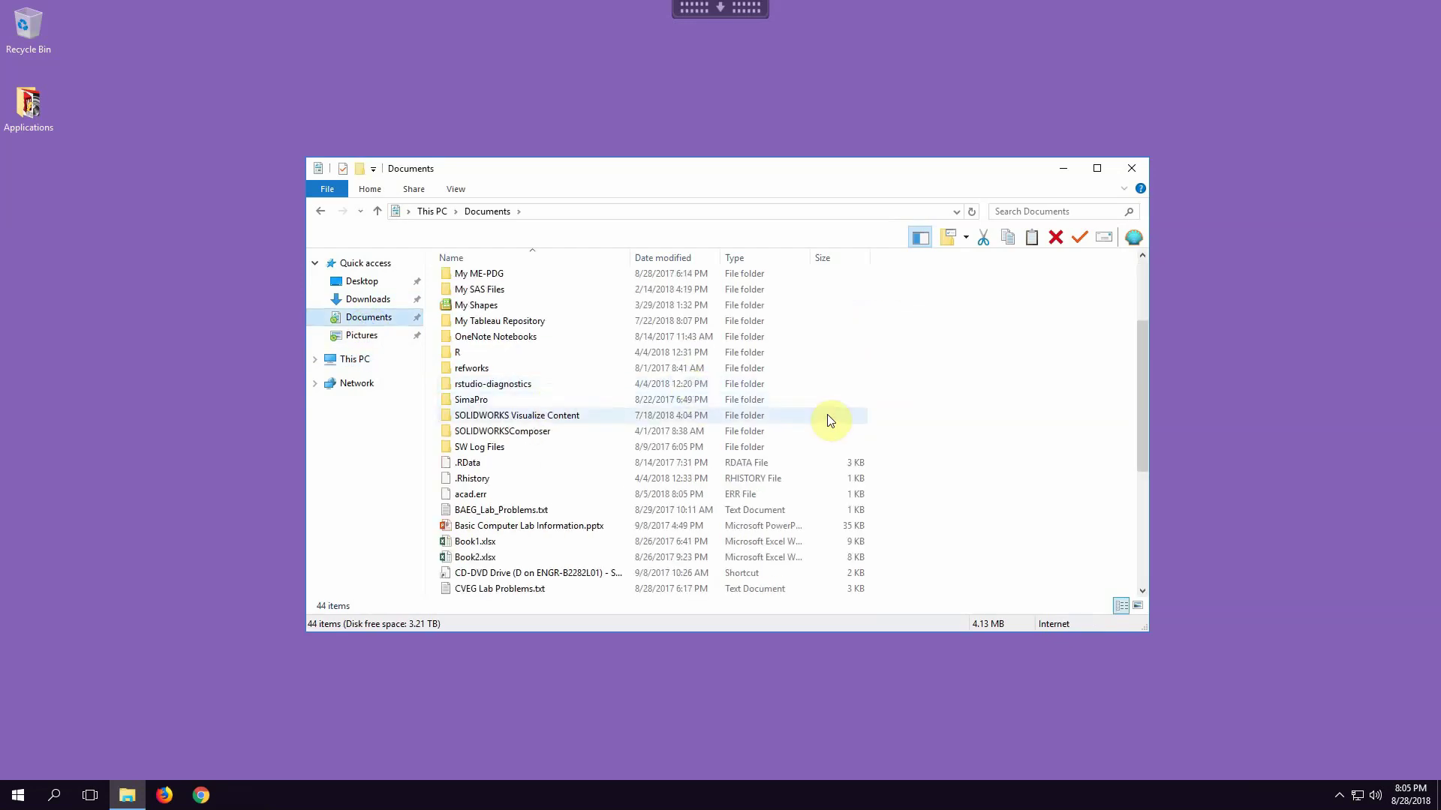
{"action": "scroll", "coordinate": [617, 405], "scroll_direction": "down", "scroll_amount": 3}
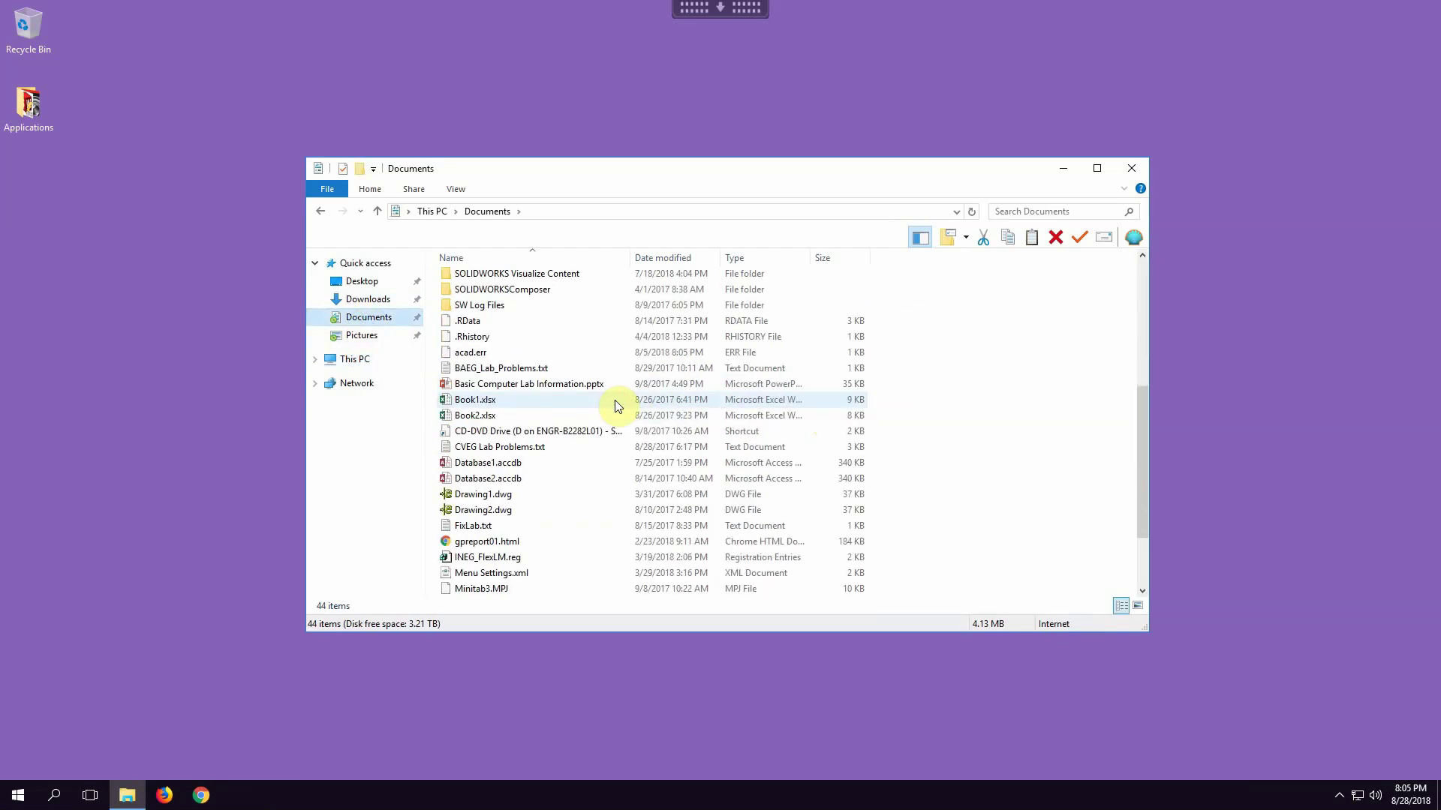
{"action": "scroll", "coordinate": [615, 405], "scroll_direction": "down", "scroll_amount": 2}
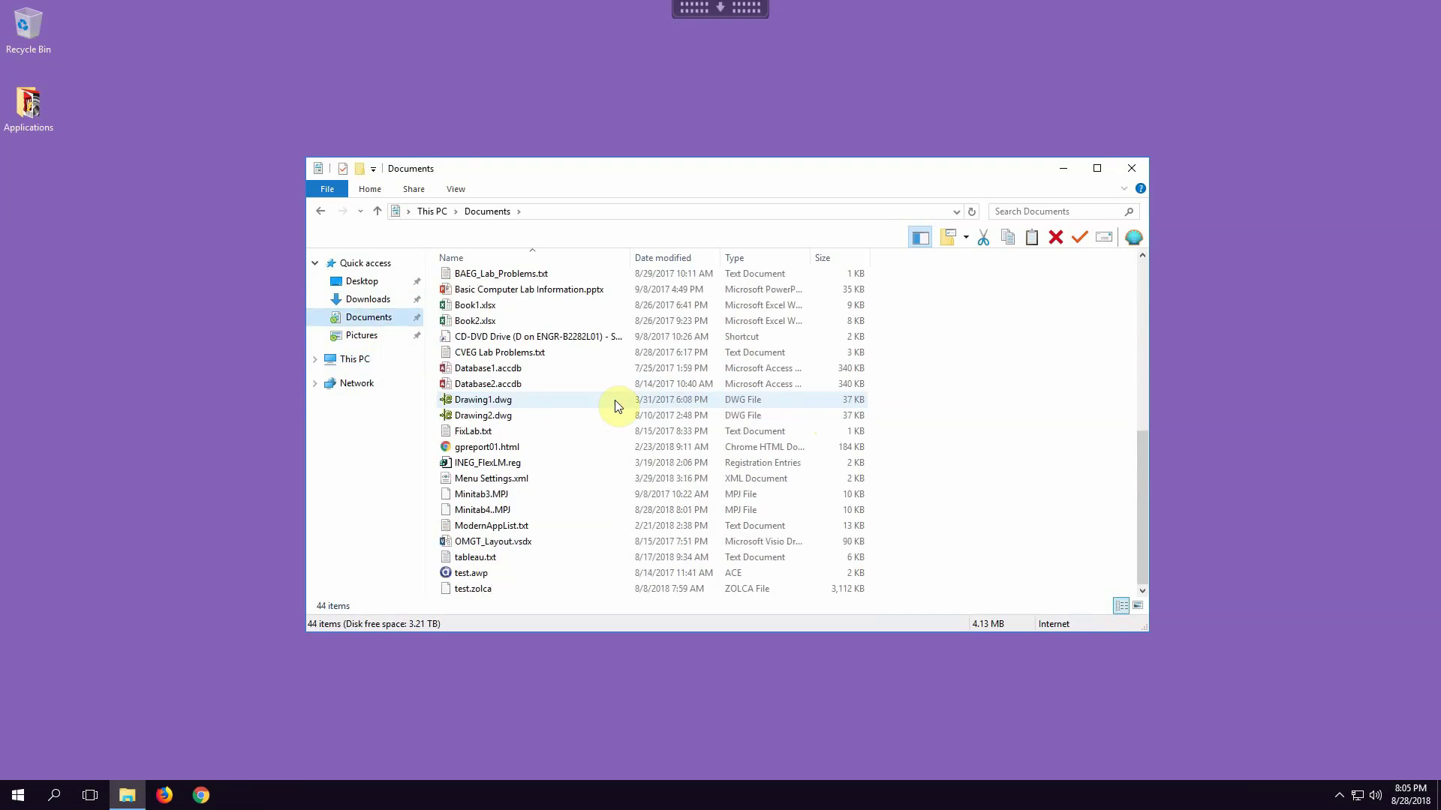
{"action": "left_click", "coordinate": [471, 510]}
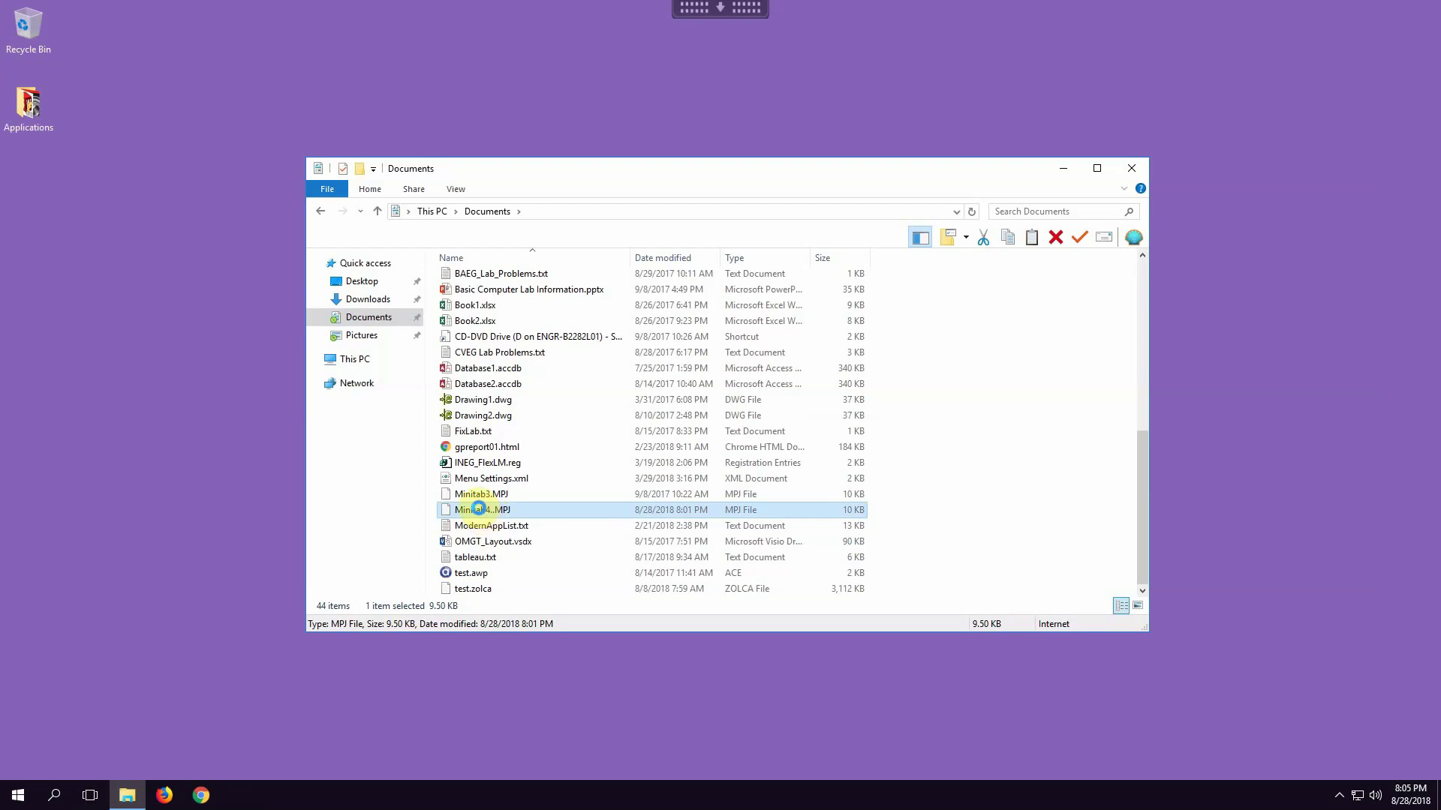
{"action": "right_click", "coordinate": [480, 510]}
{"action": "left_click", "coordinate": [520, 668]}
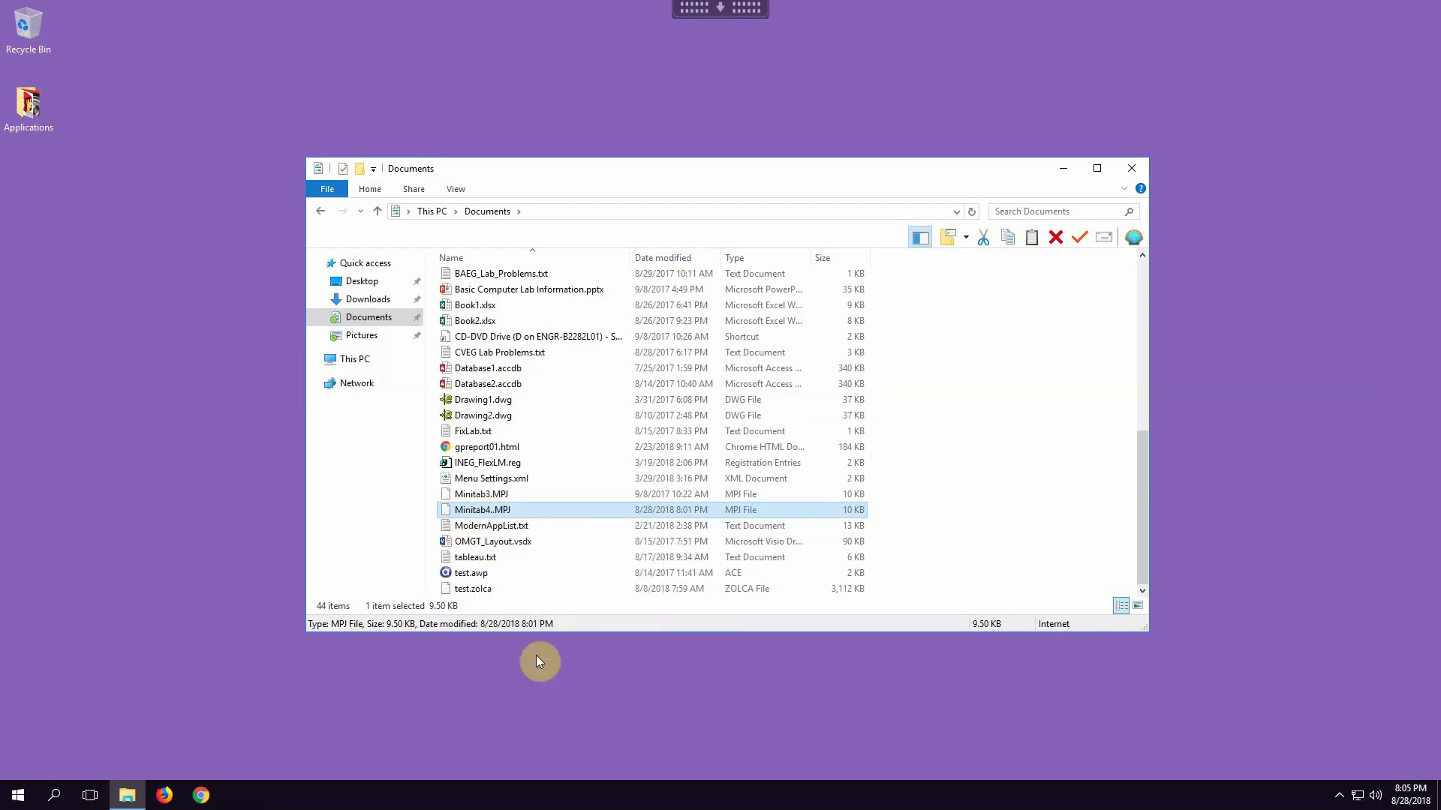
Step: Paste the file into C:\Users\user\Documents on the local machine and select Book1.xlsx
{"action": "left_click", "coordinate": [357, 363]}
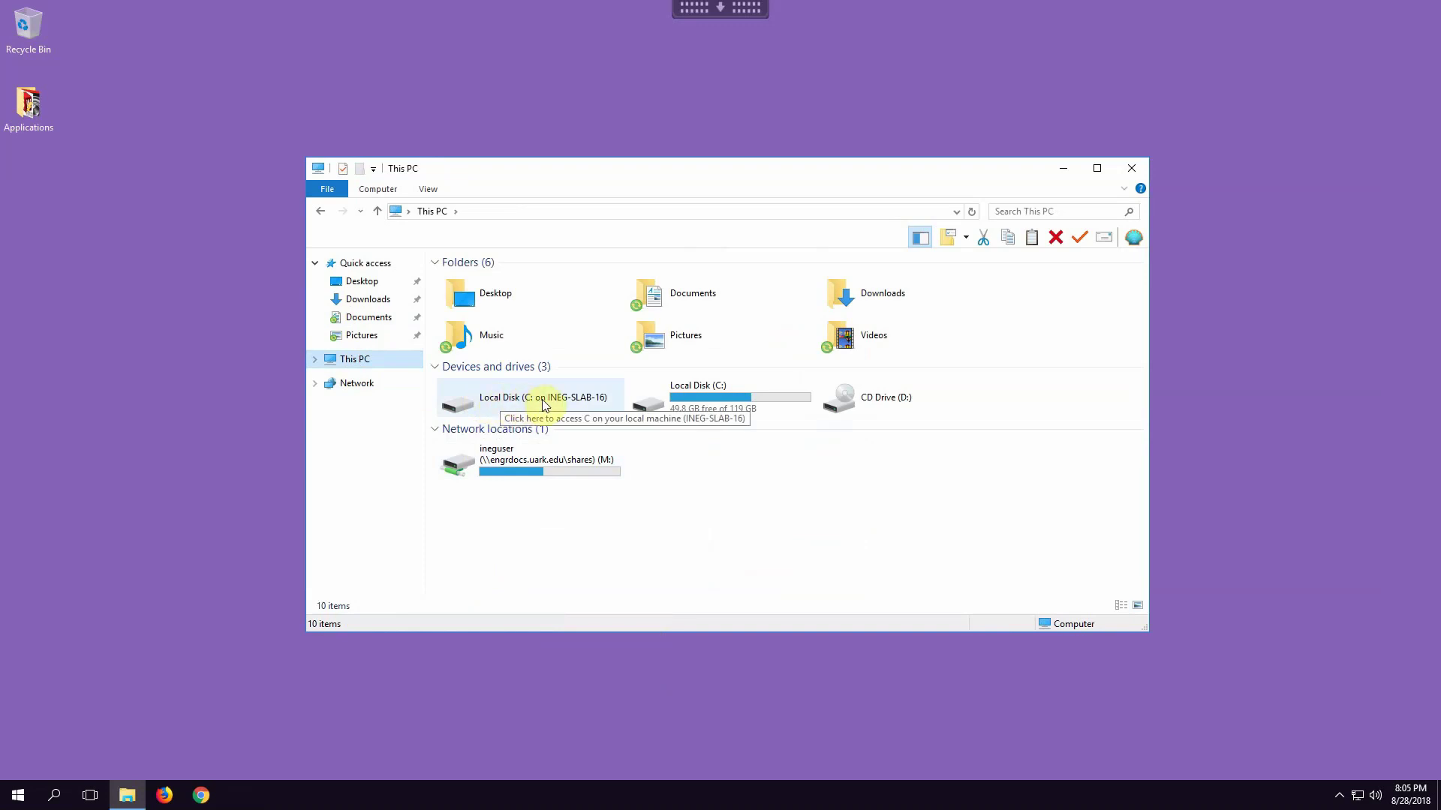
{"action": "double_click", "coordinate": [498, 401]}
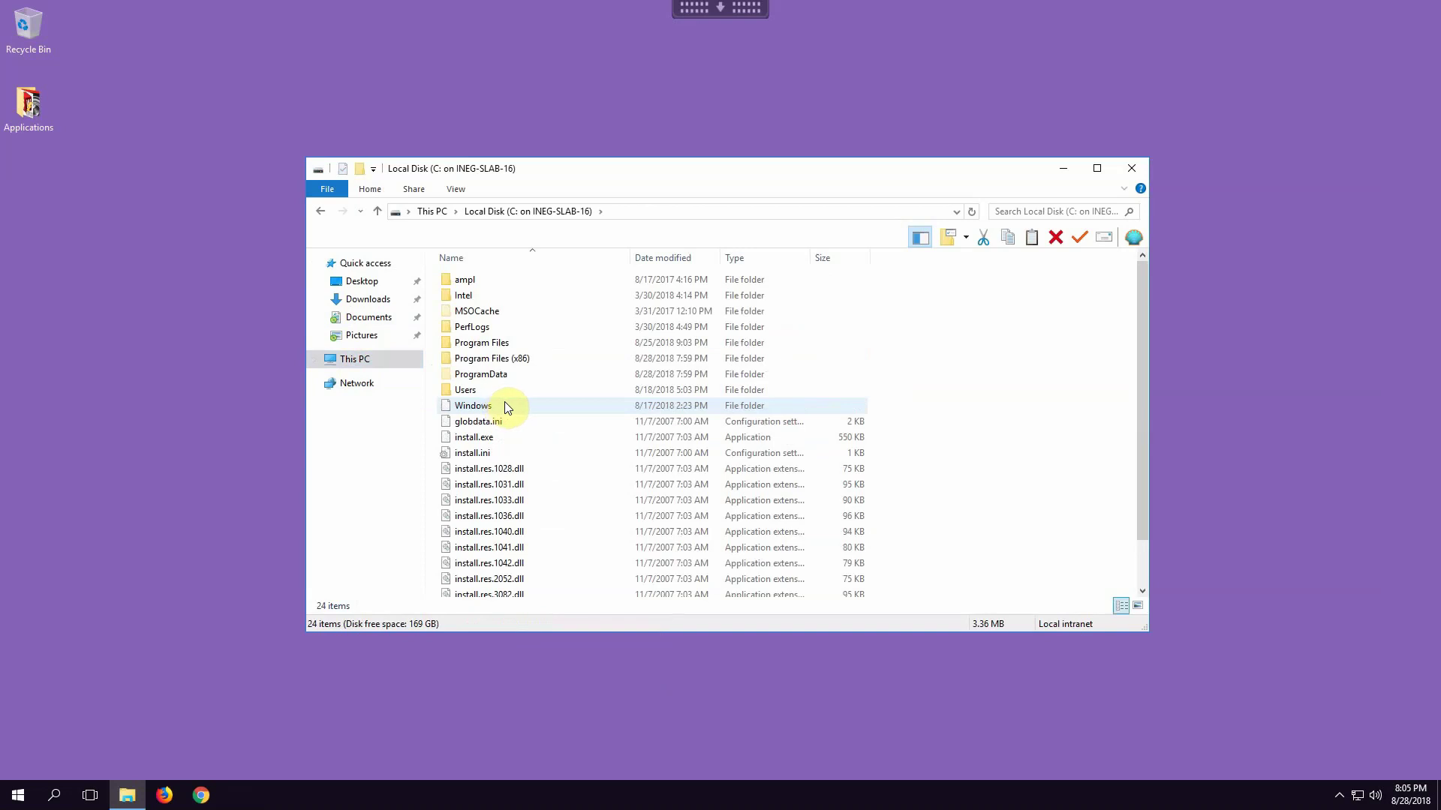
{"action": "double_click", "coordinate": [468, 390]}
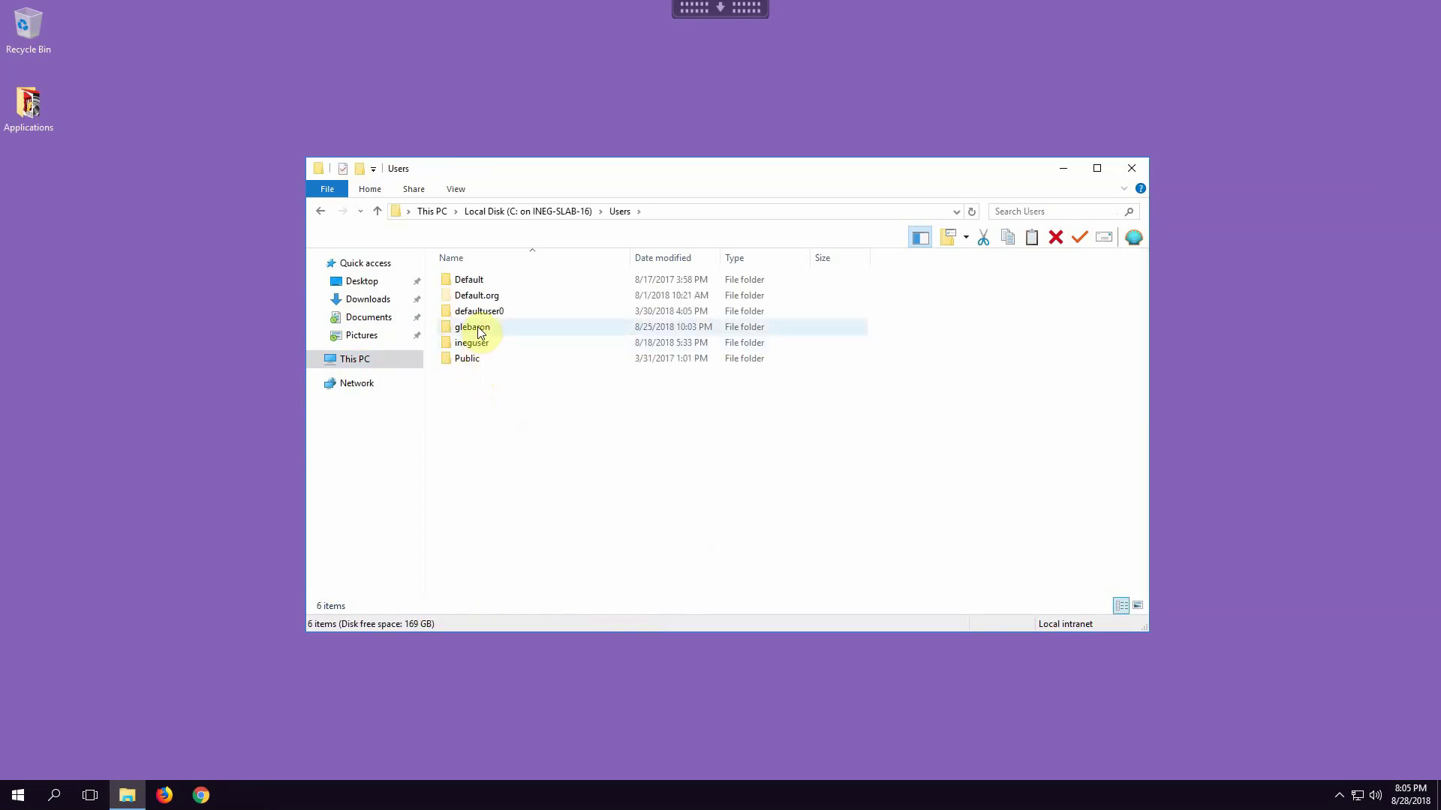
{"action": "double_click", "coordinate": [473, 328]}
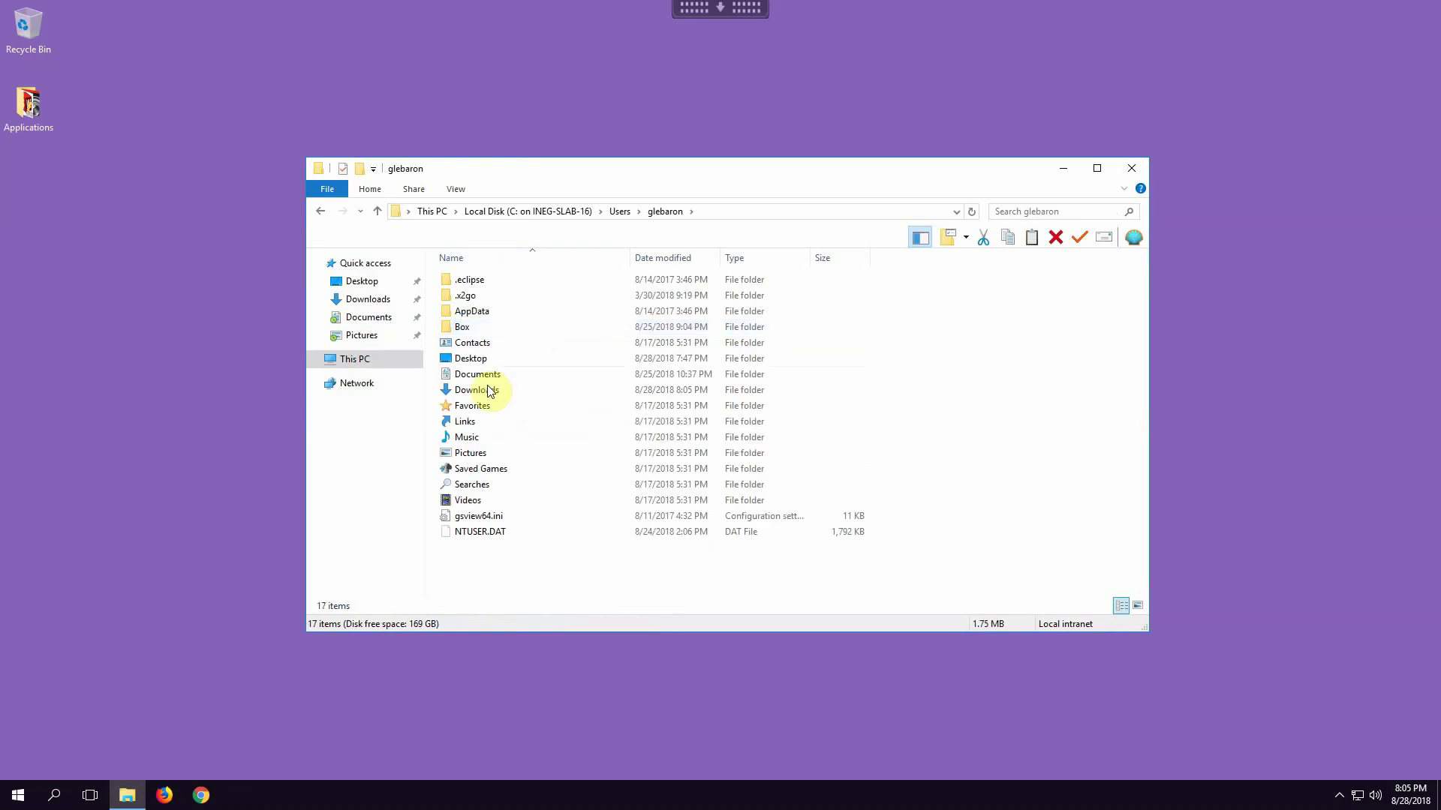
{"action": "double_click", "coordinate": [475, 374]}
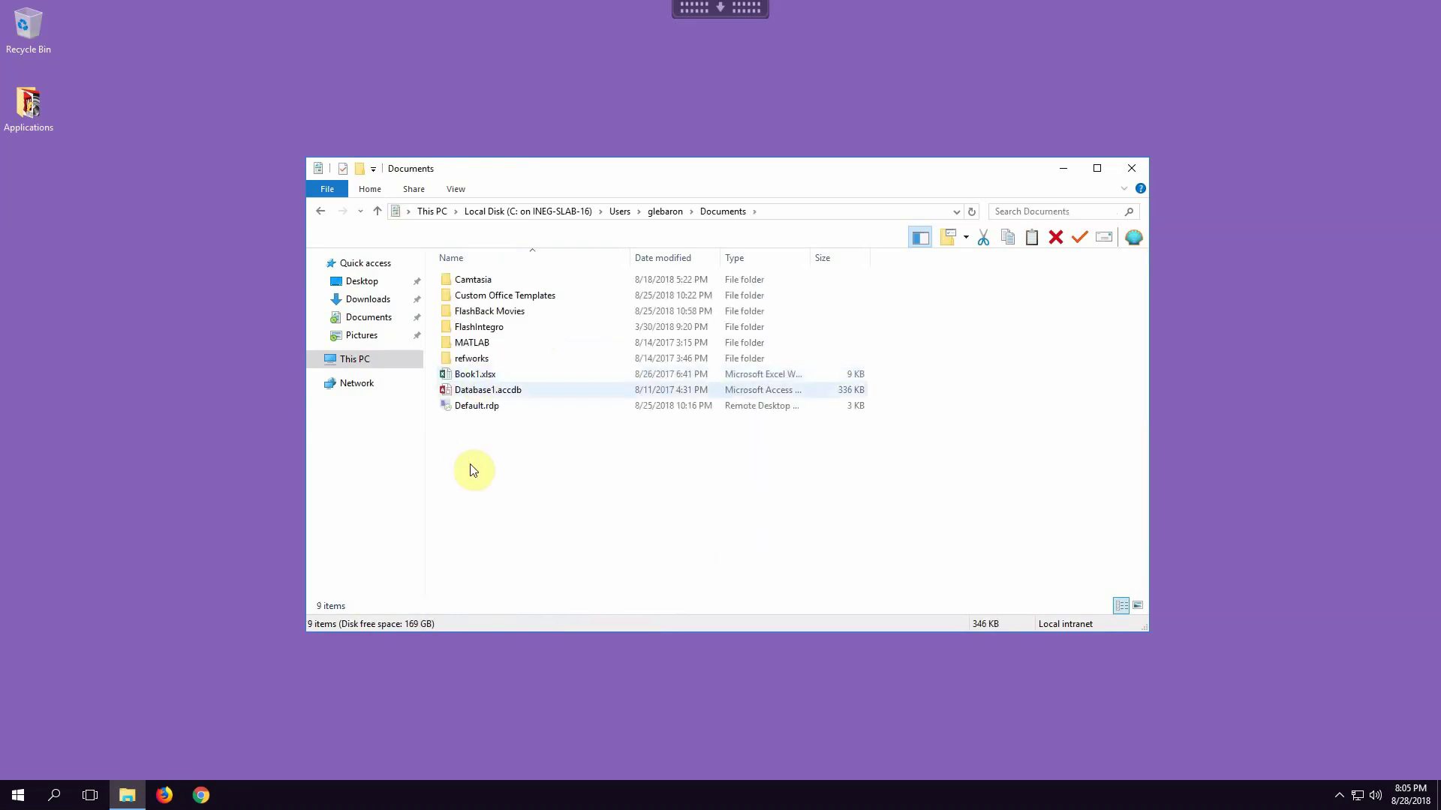
{"action": "right_click", "coordinate": [547, 465]}
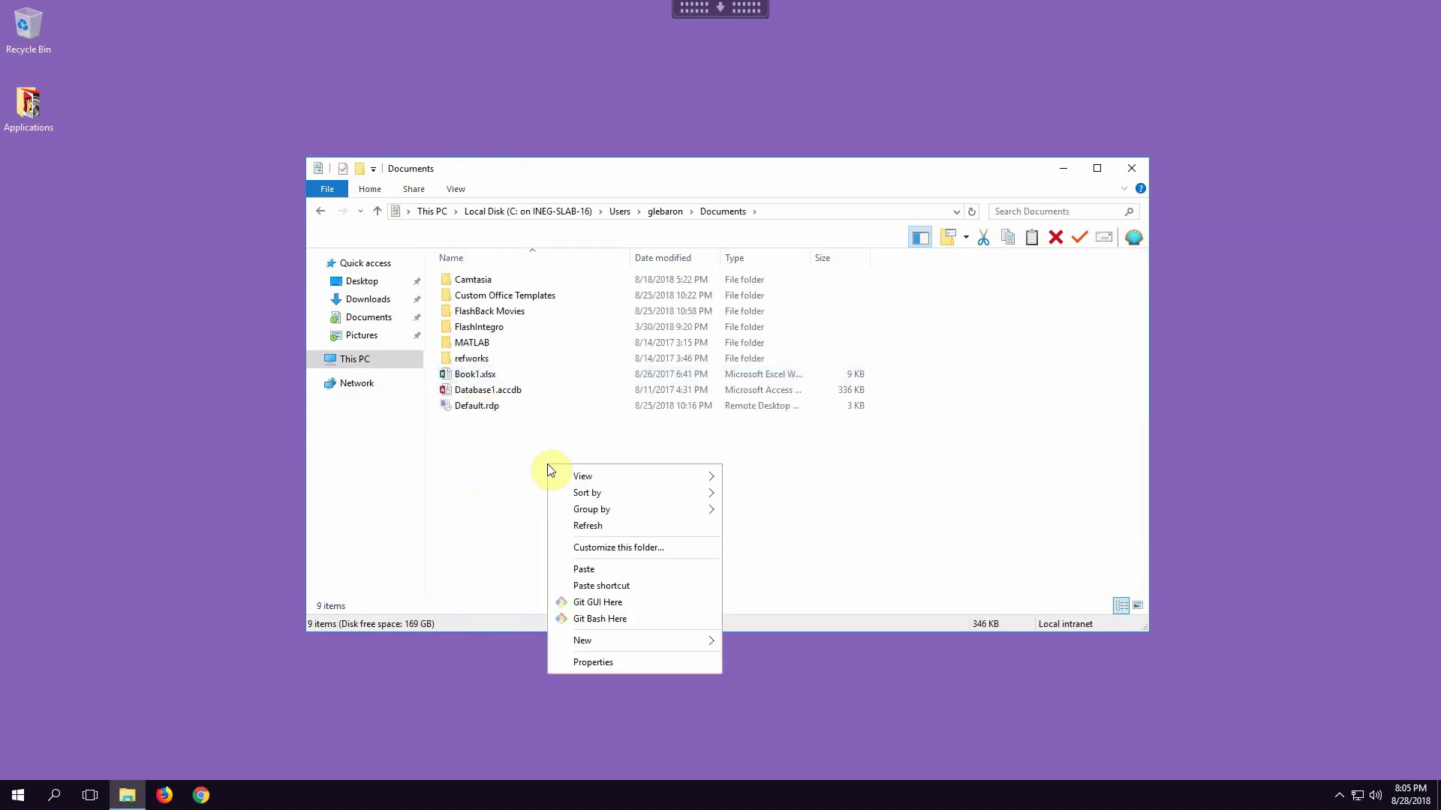
{"action": "left_click", "coordinate": [583, 569]}
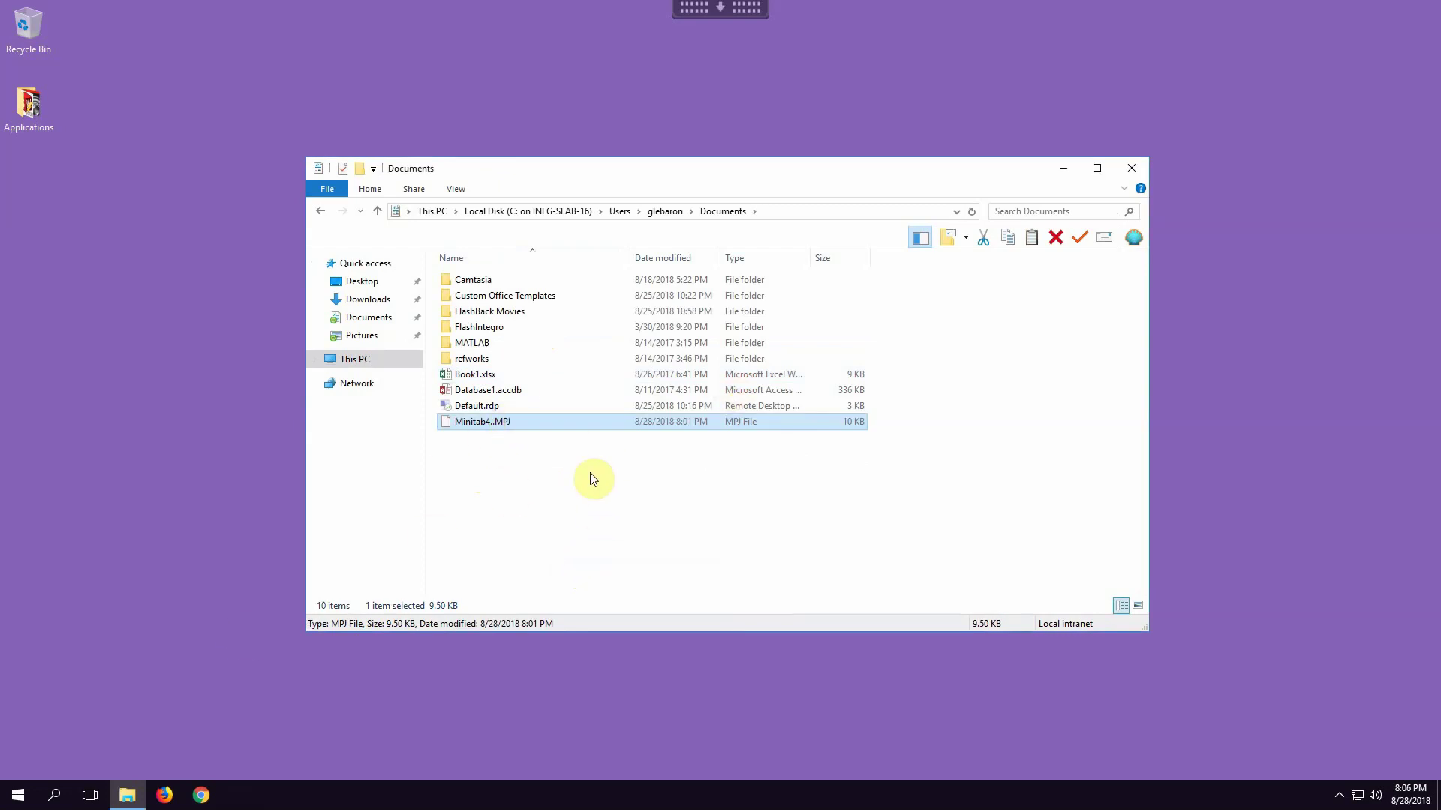
{"action": "left_click", "coordinate": [481, 377]}
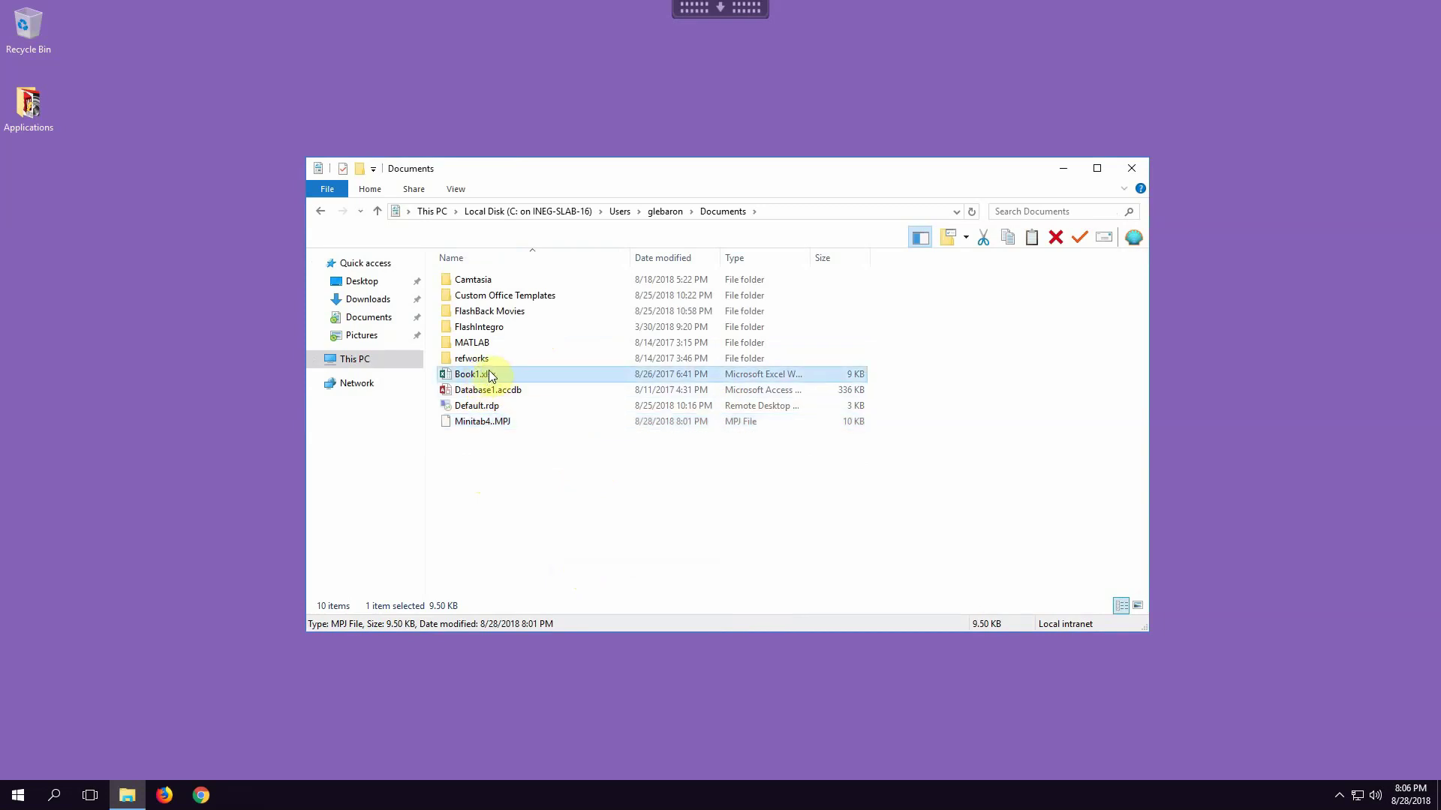
Step: Copy Book1.xlsx into the remote Documents\Inventor folder, then expand the drives under This PC
{"action": "right_click", "coordinate": [487, 374]}
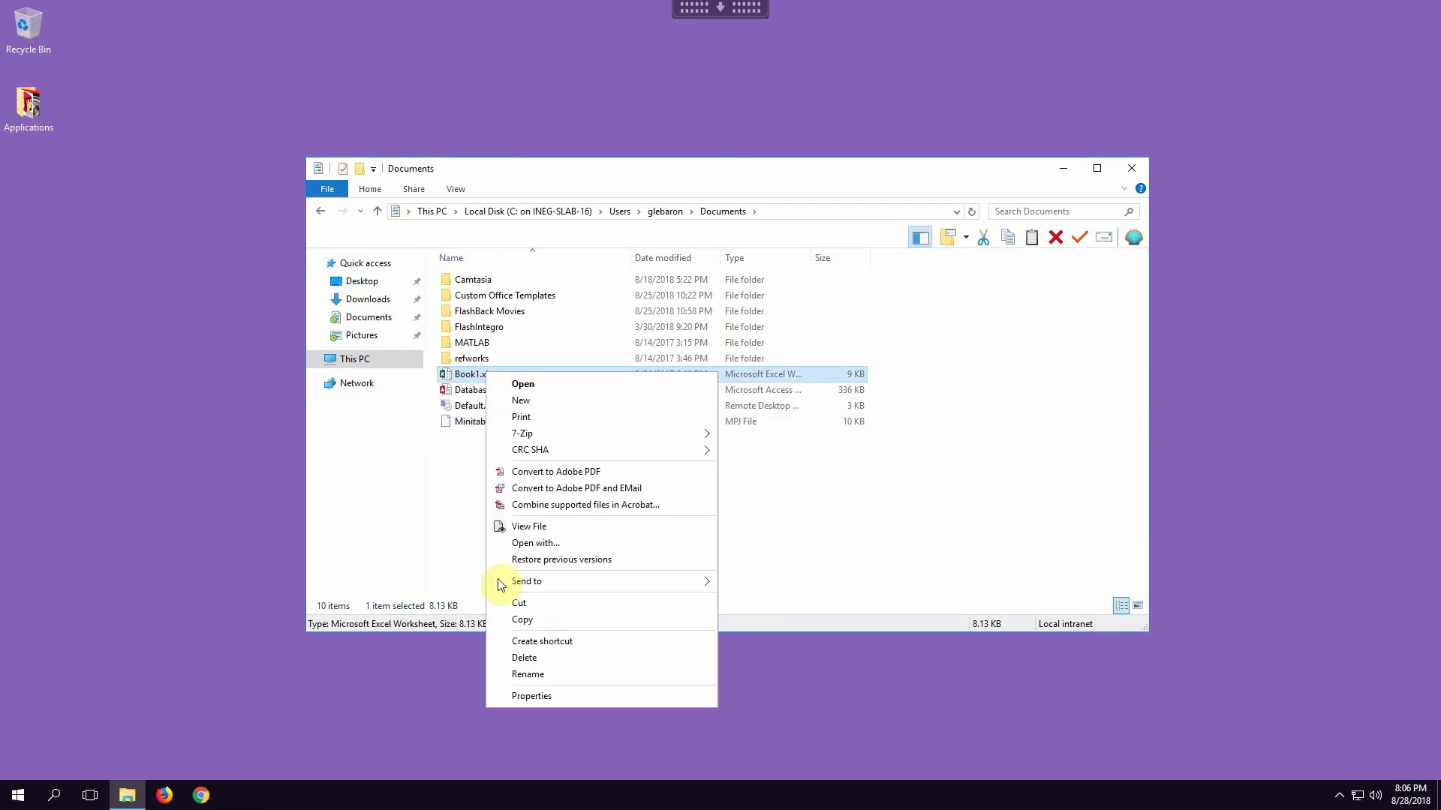
{"action": "left_click", "coordinate": [518, 618]}
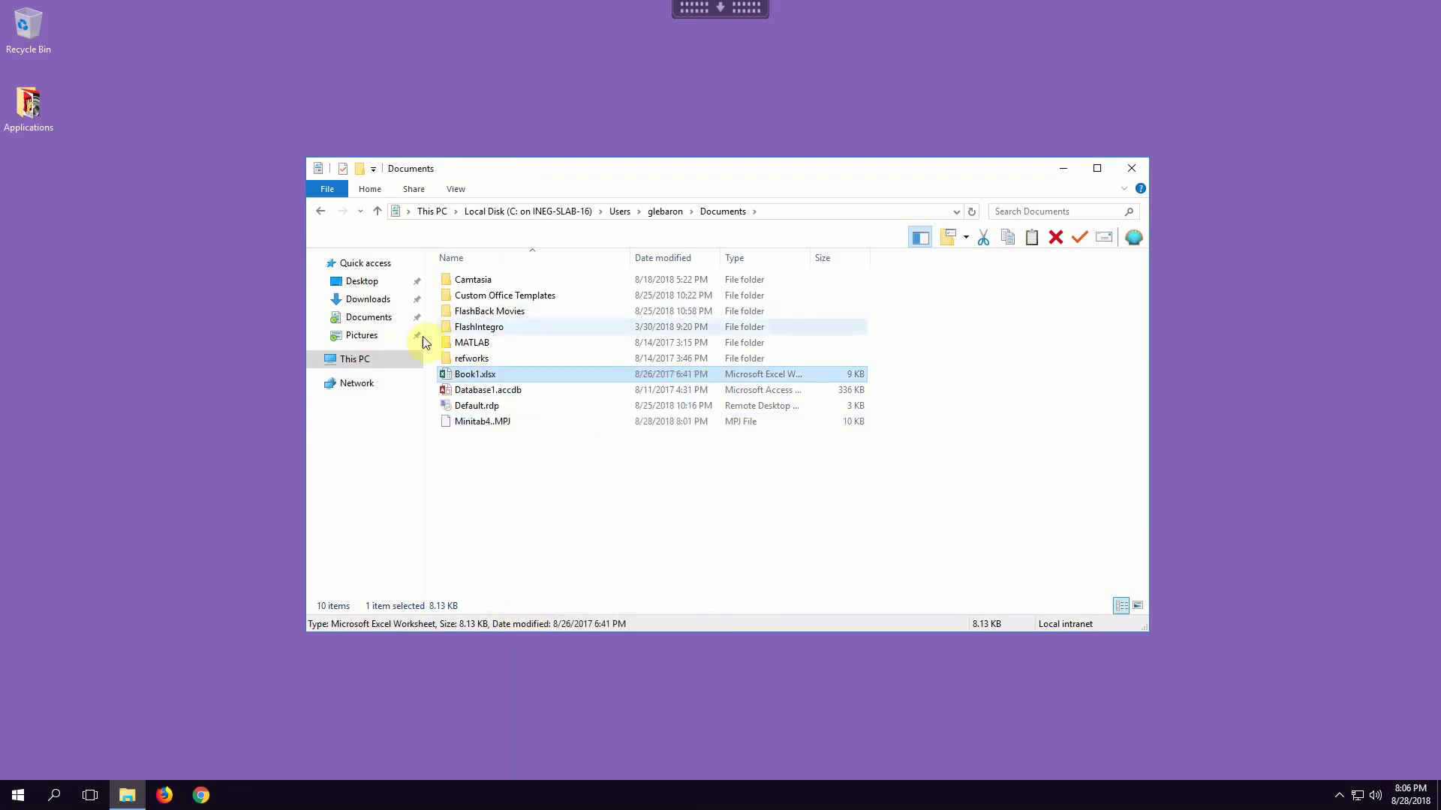
{"action": "left_click", "coordinate": [395, 320]}
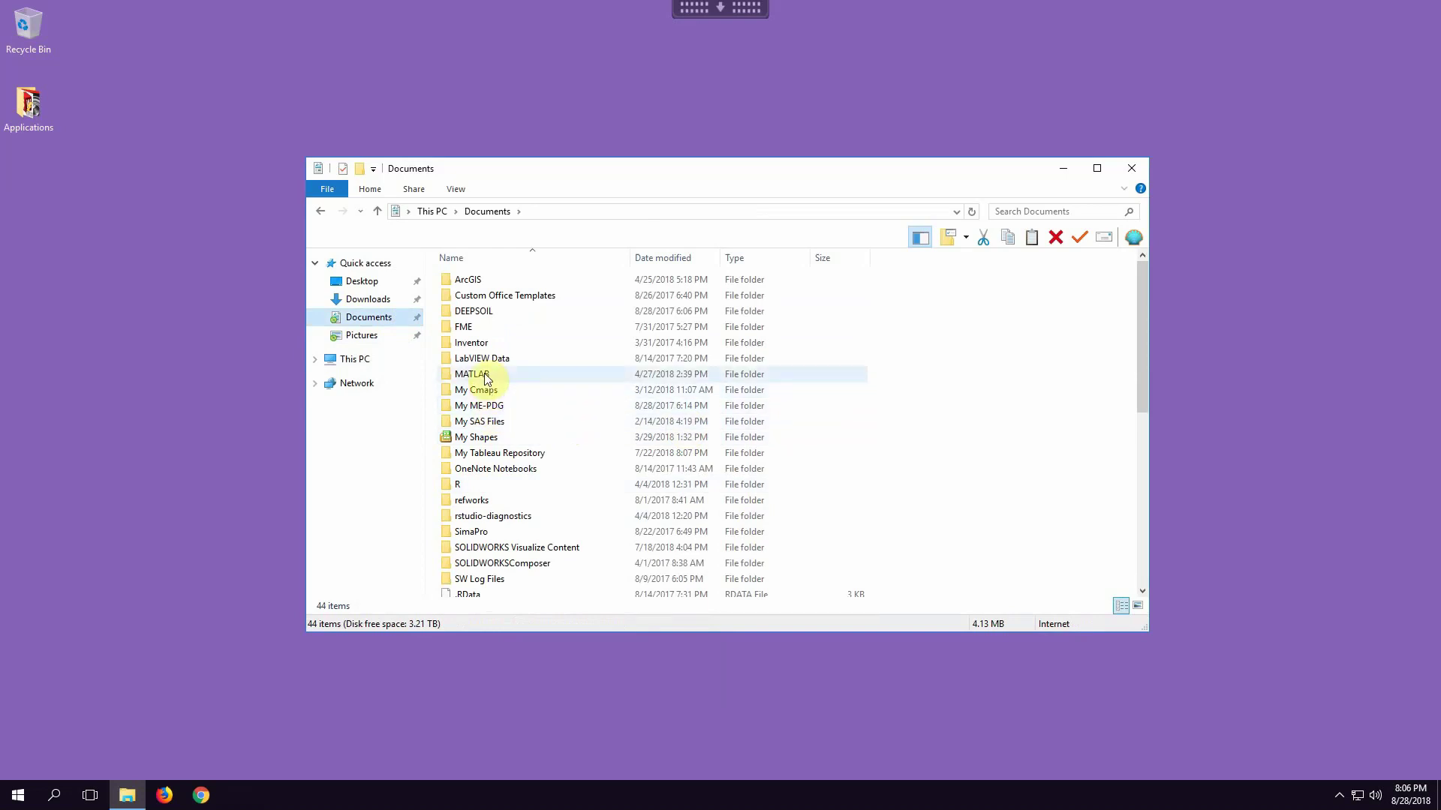
{"action": "double_click", "coordinate": [479, 344]}
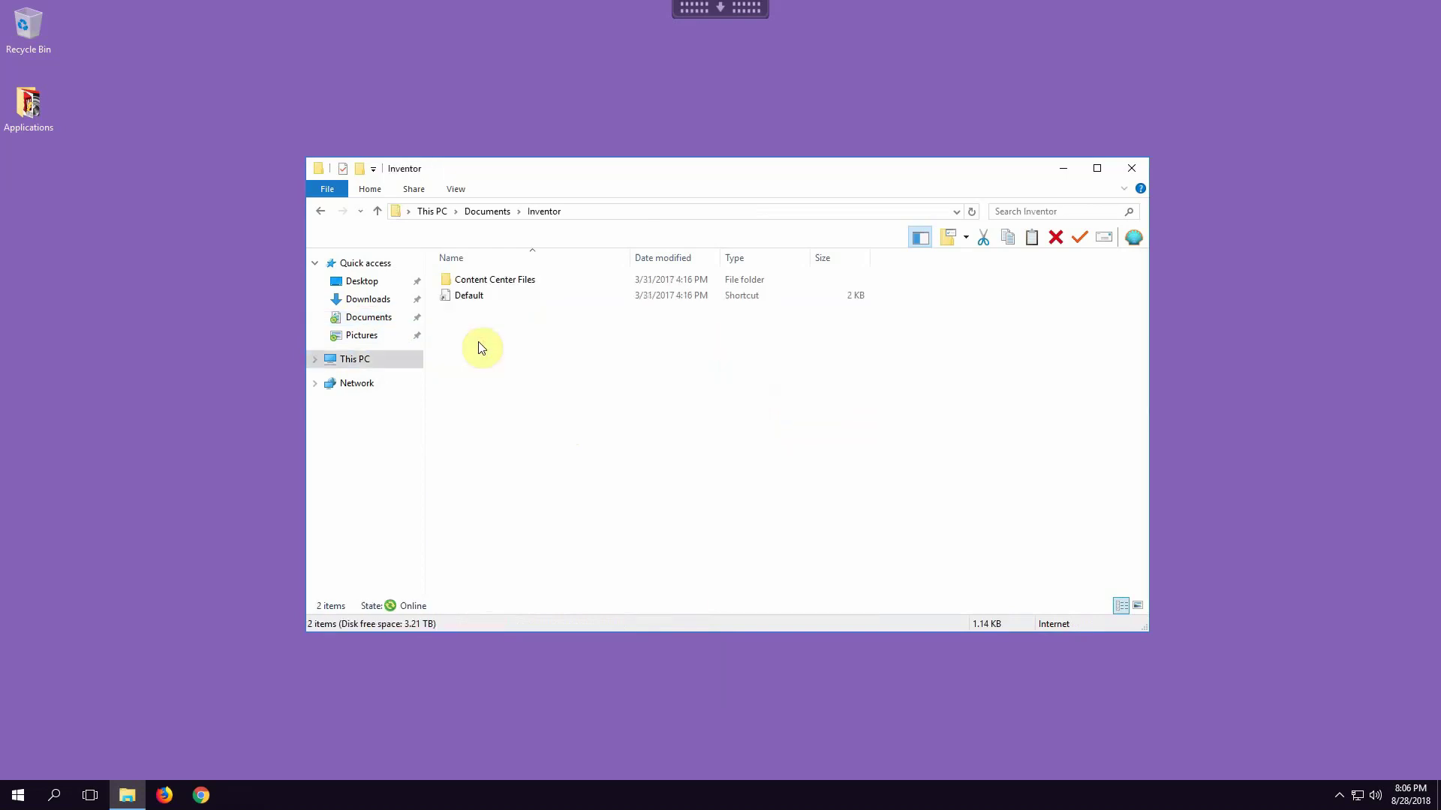
{"action": "right_click", "coordinate": [619, 389]}
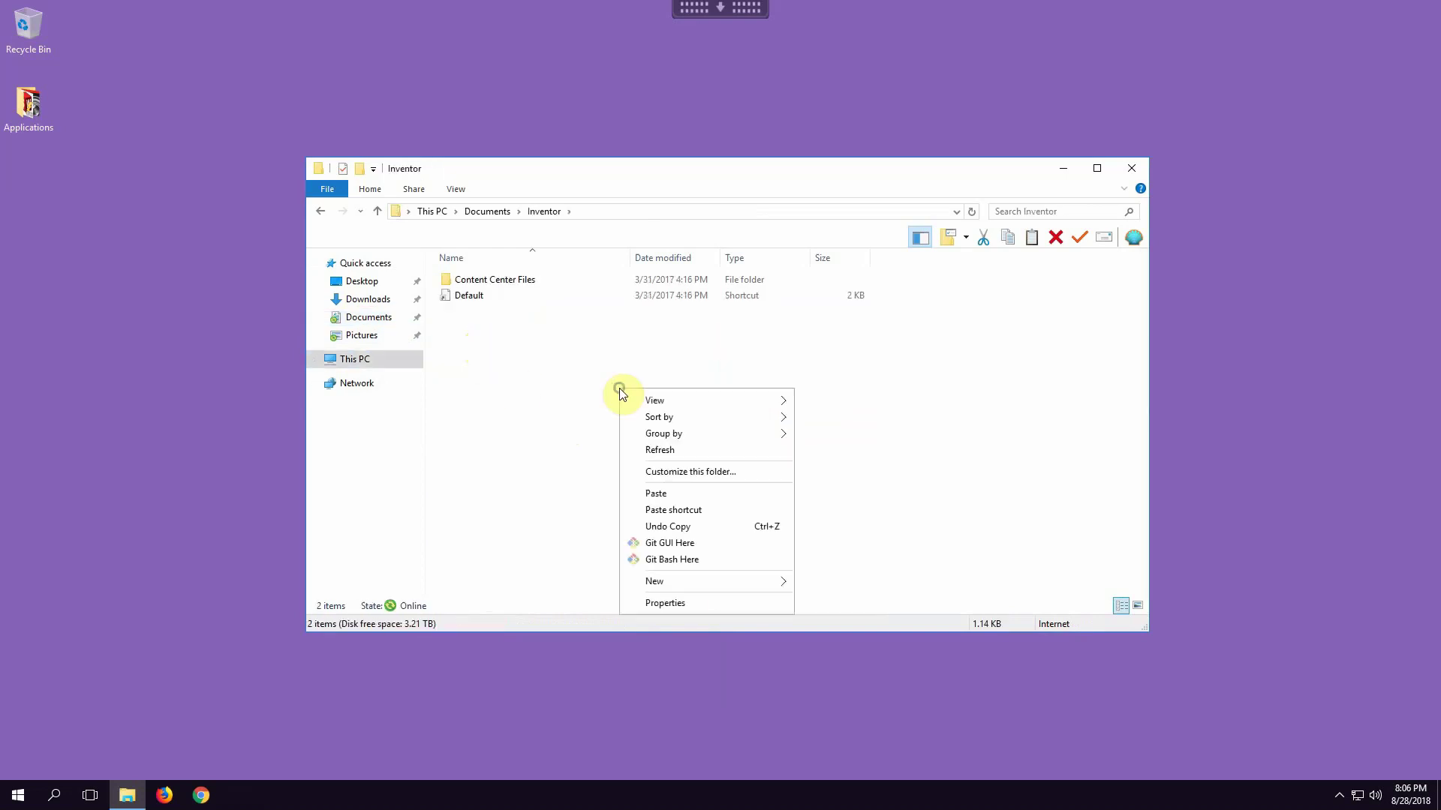
{"action": "left_click", "coordinate": [655, 492]}
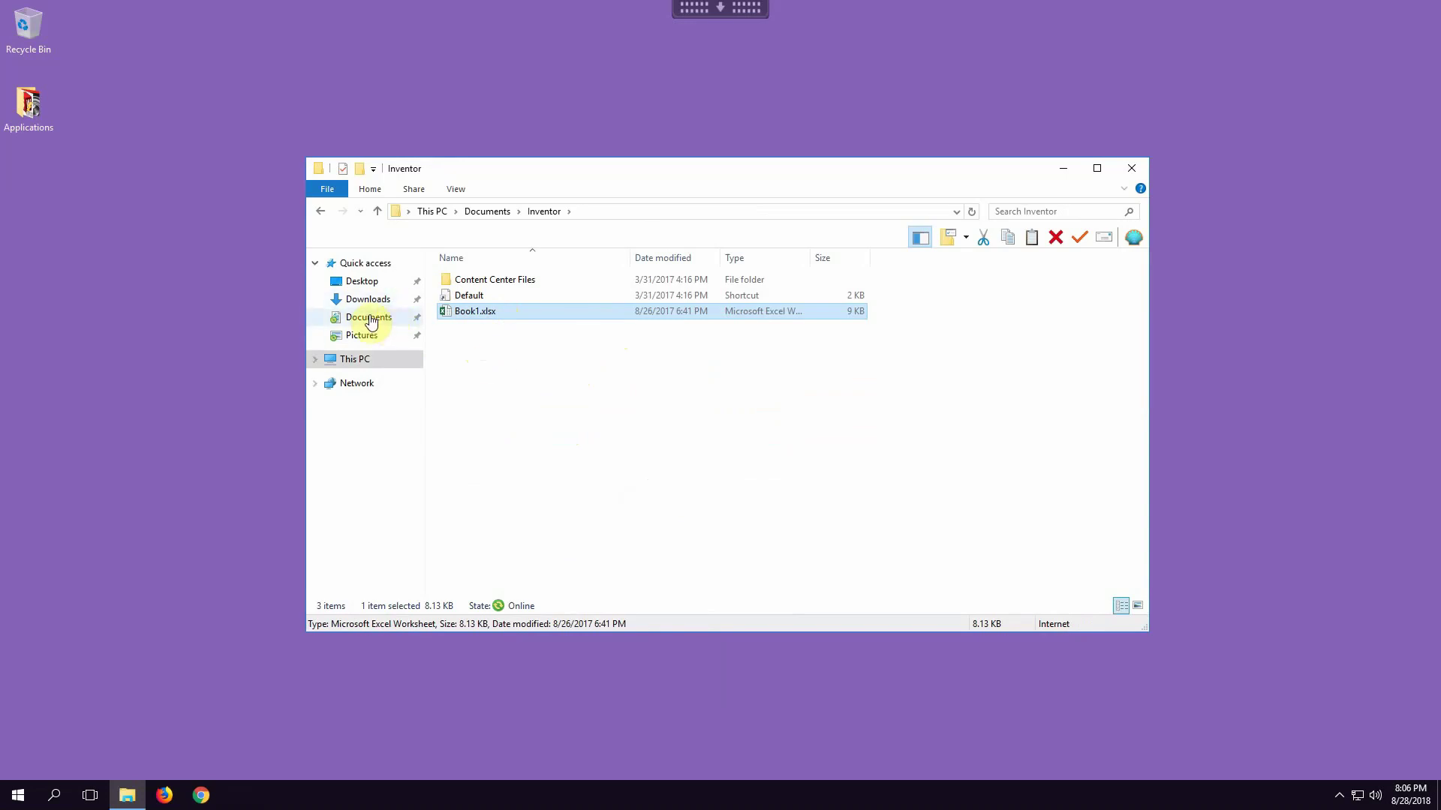
{"action": "left_click", "coordinate": [641, 393]}
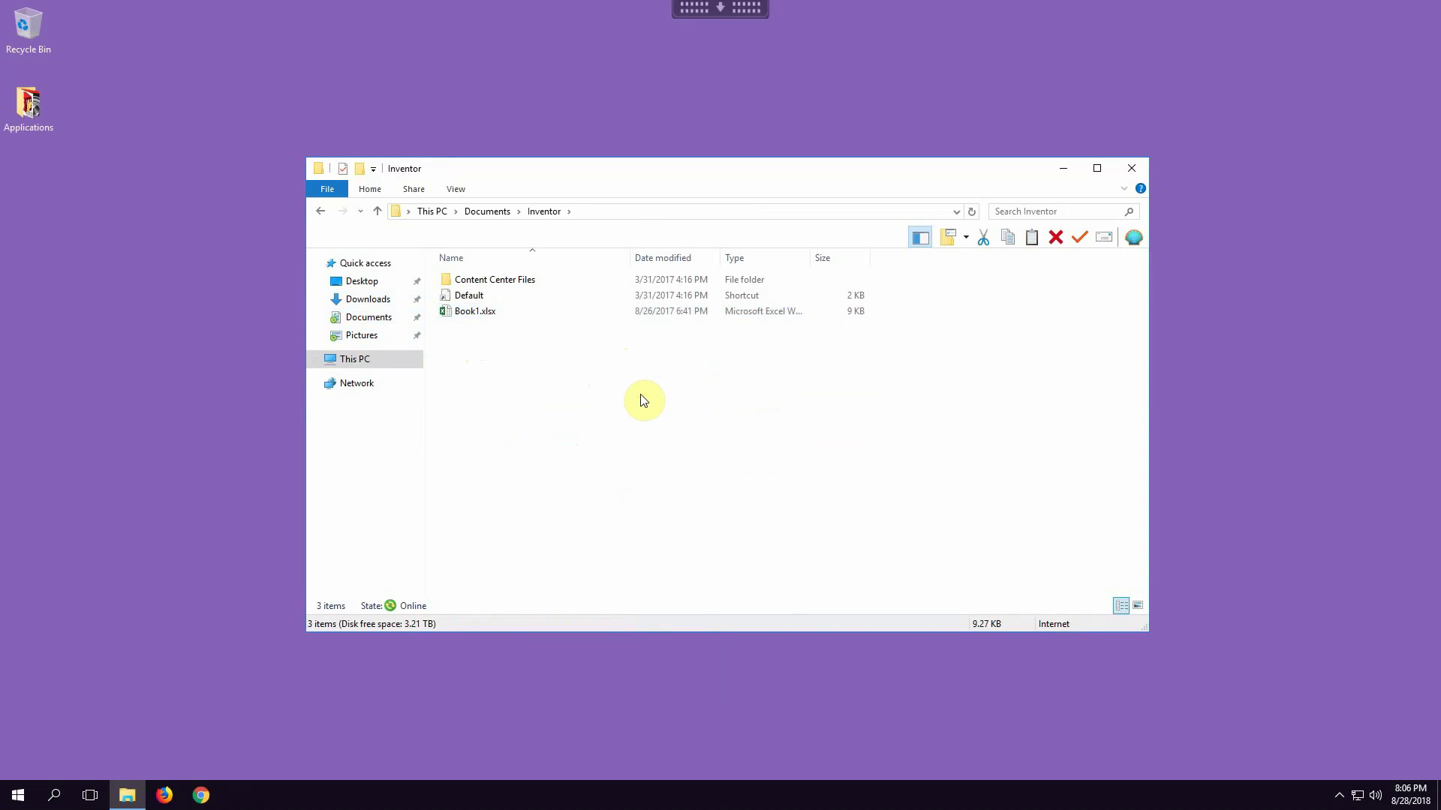
{"action": "left_click", "coordinate": [314, 361]}
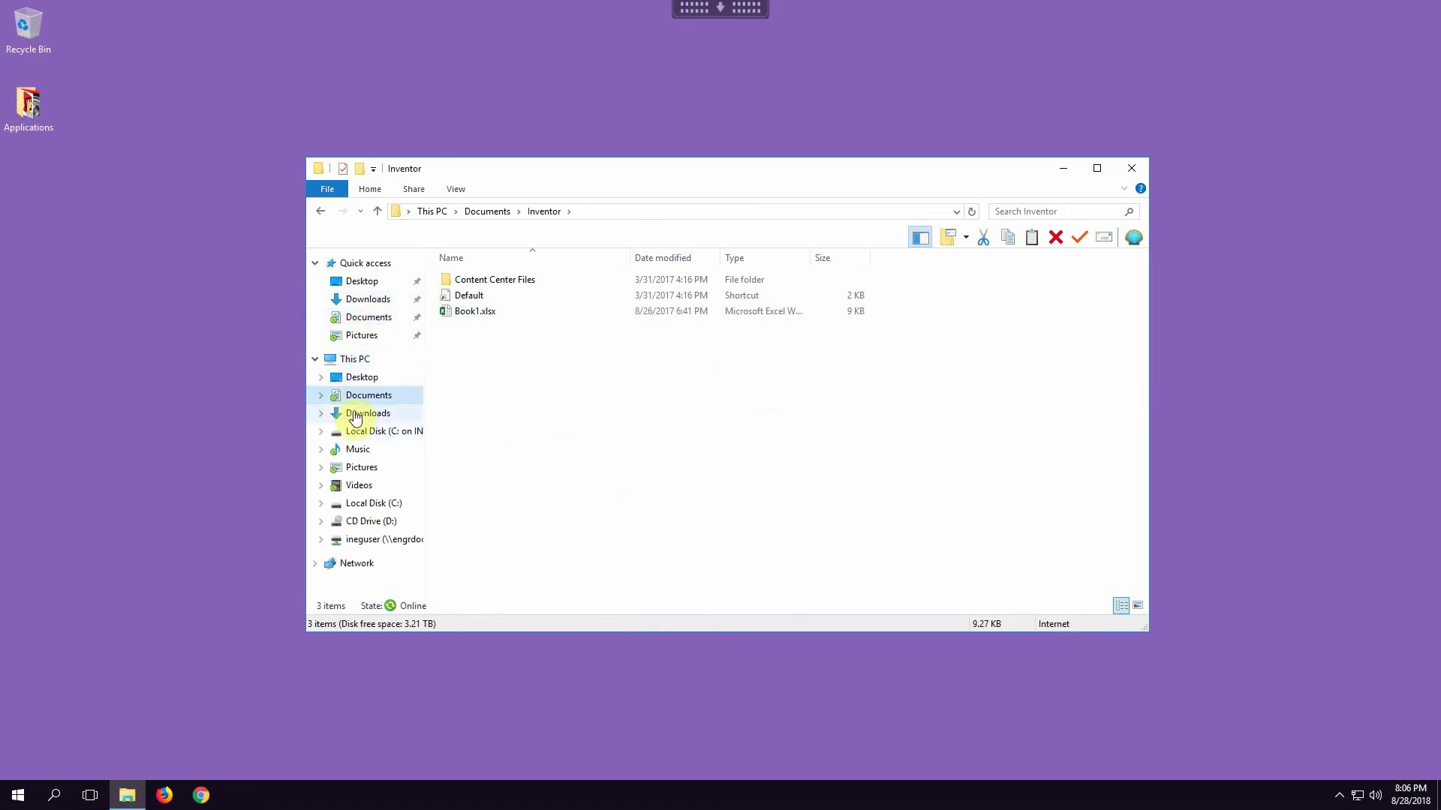
{"action": "left_click", "coordinate": [354, 361]}
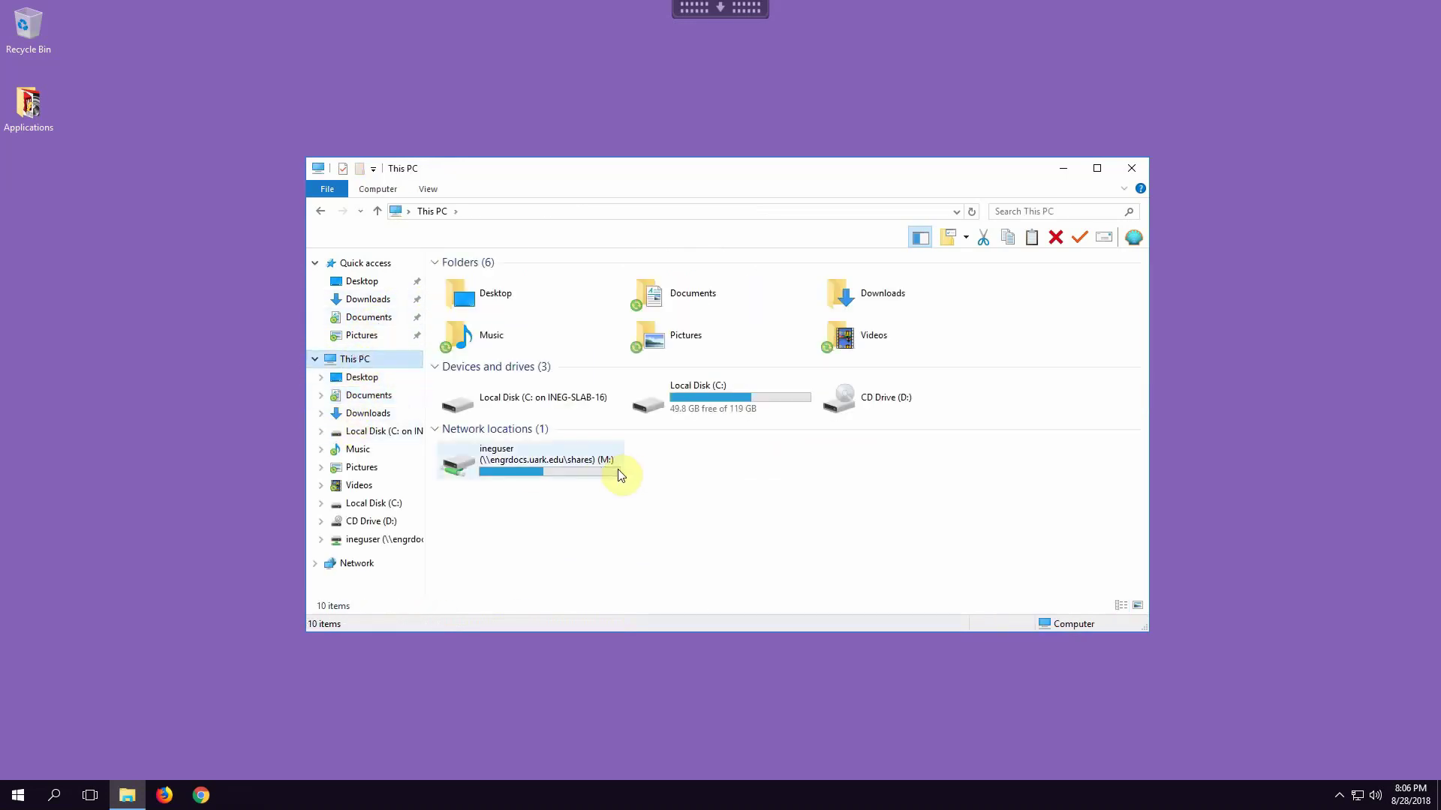
{"action": "mouse_move", "coordinate": [483, 465]}
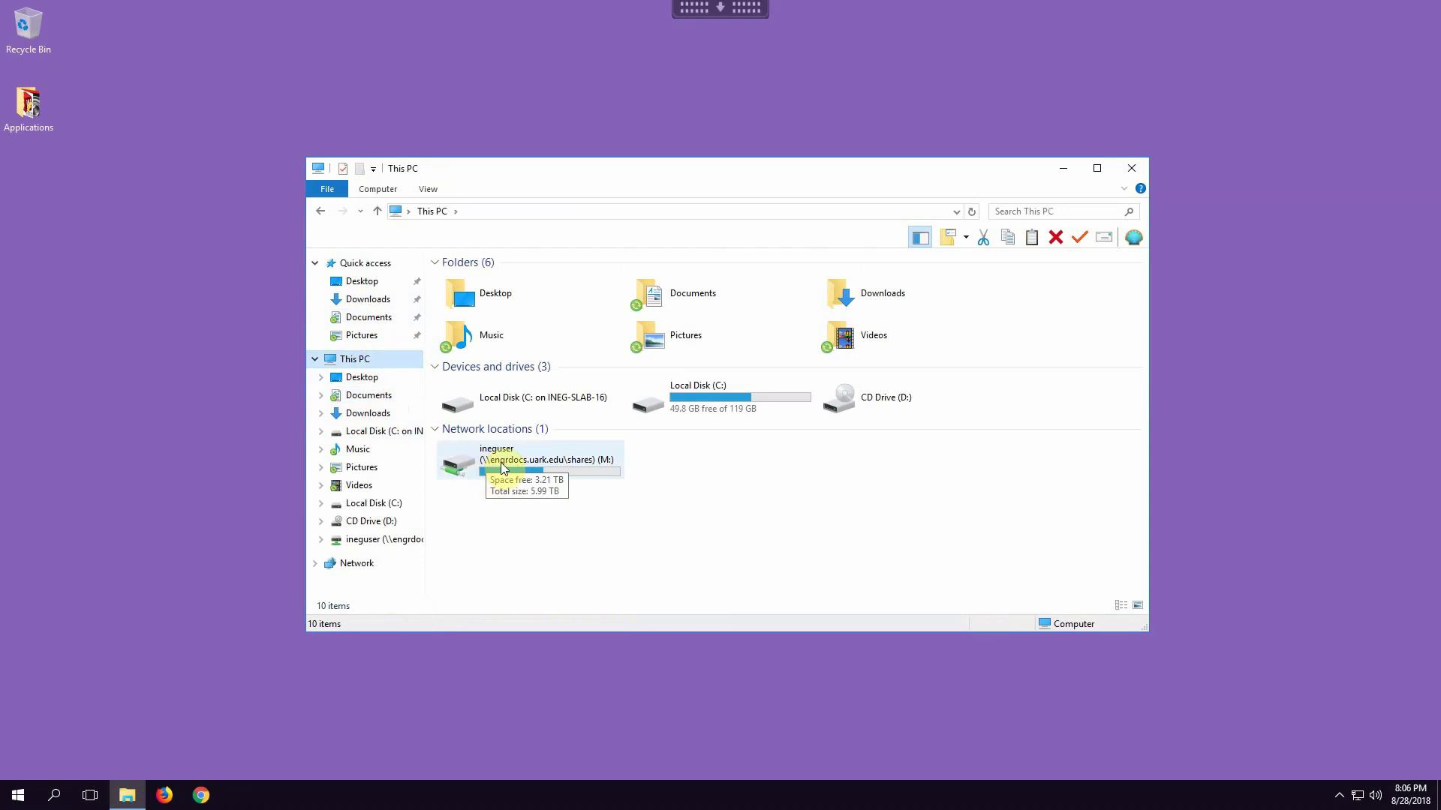
{"action": "left_click", "coordinate": [537, 470]}
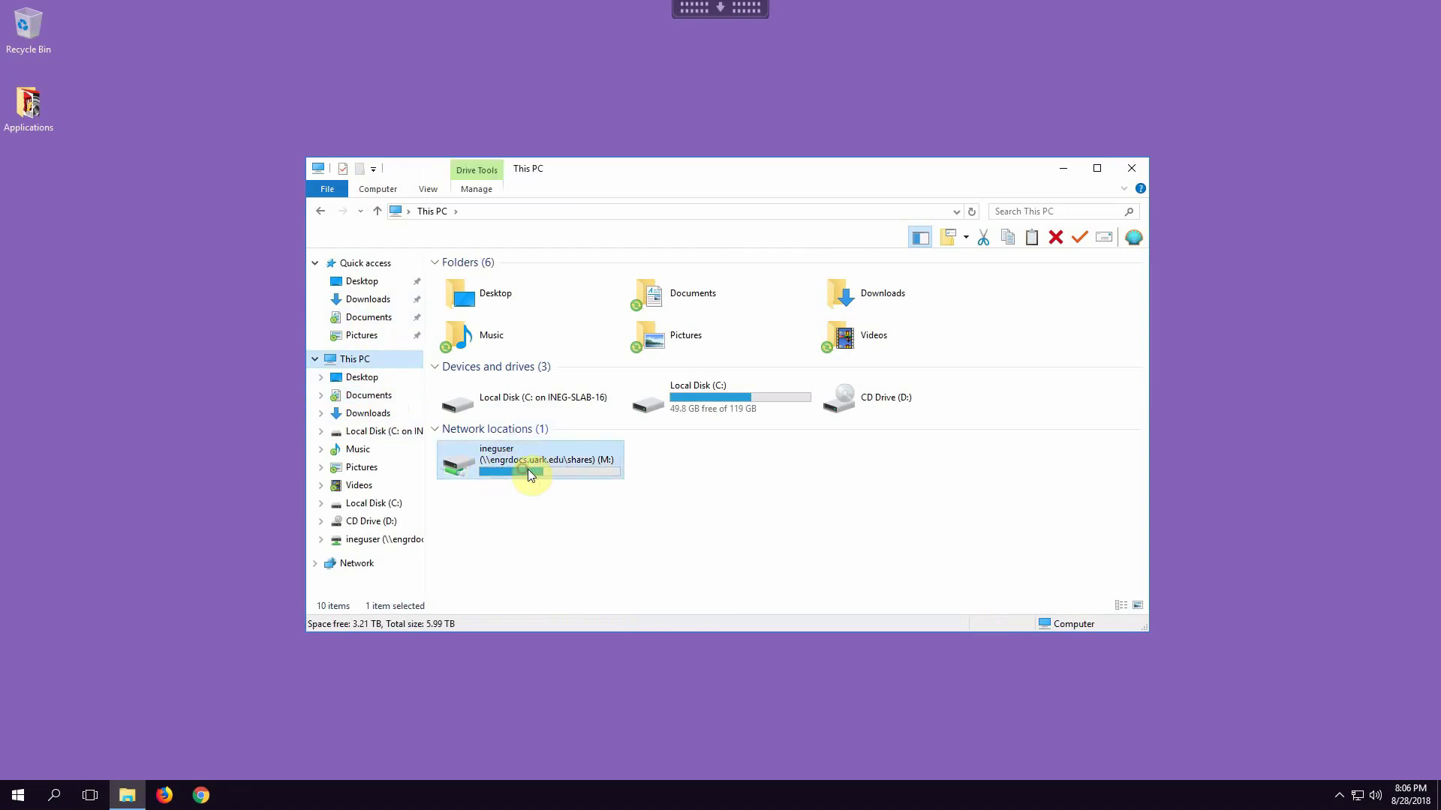
{"action": "mouse_move", "coordinate": [598, 469]}
{"action": "double_click", "coordinate": [533, 470]}
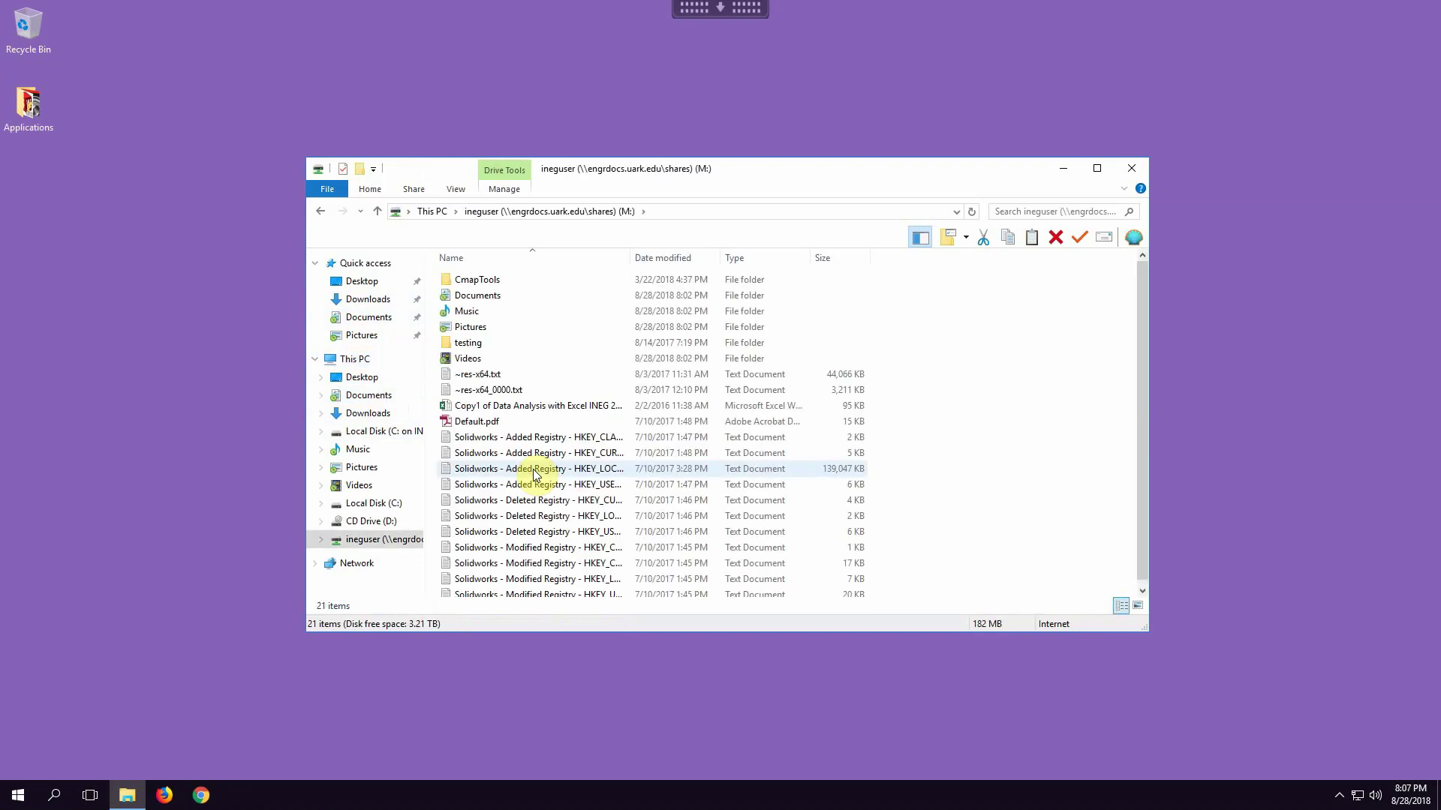
{"action": "double_click", "coordinate": [479, 298]}
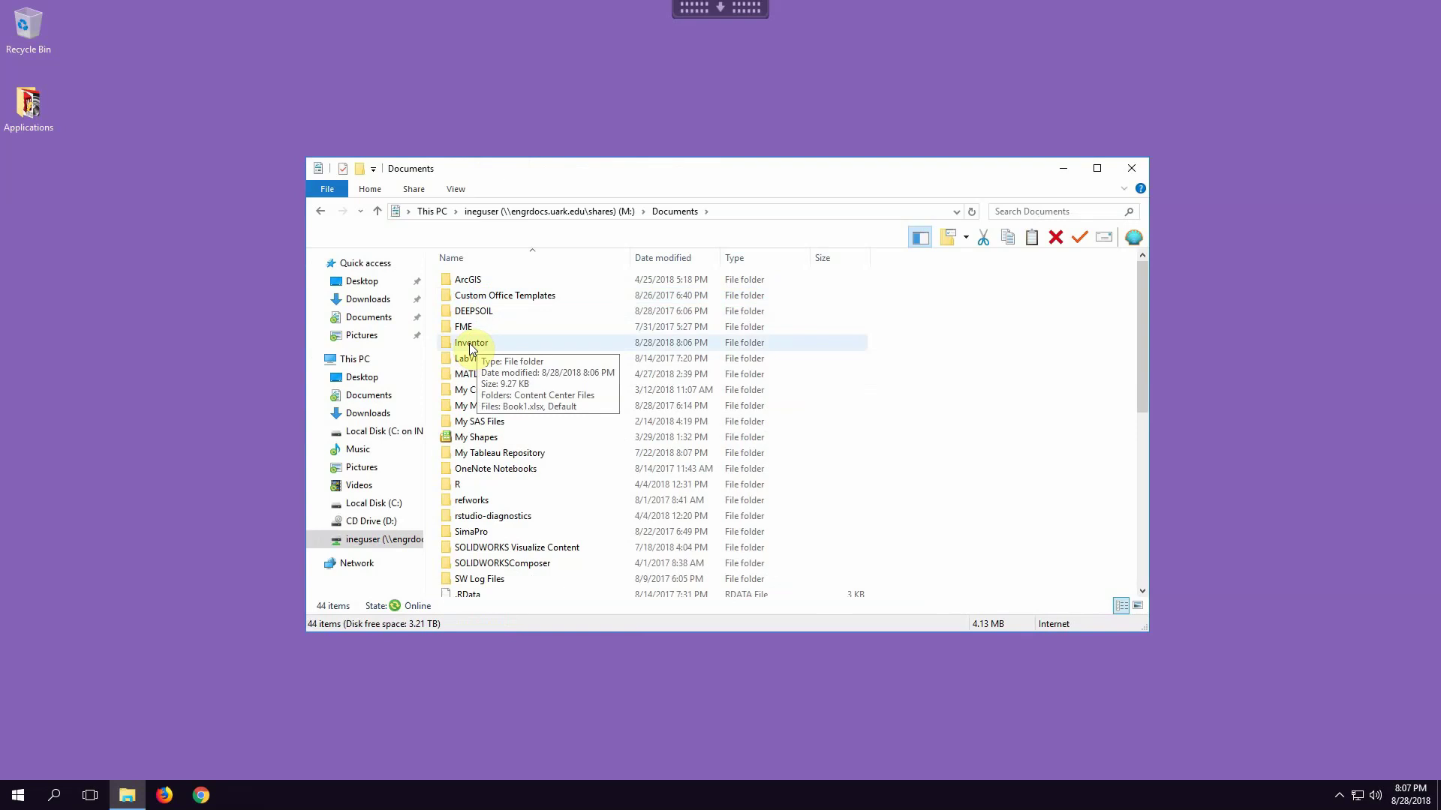
{"action": "double_click", "coordinate": [471, 344]}
{"action": "left_click", "coordinate": [471, 298]}
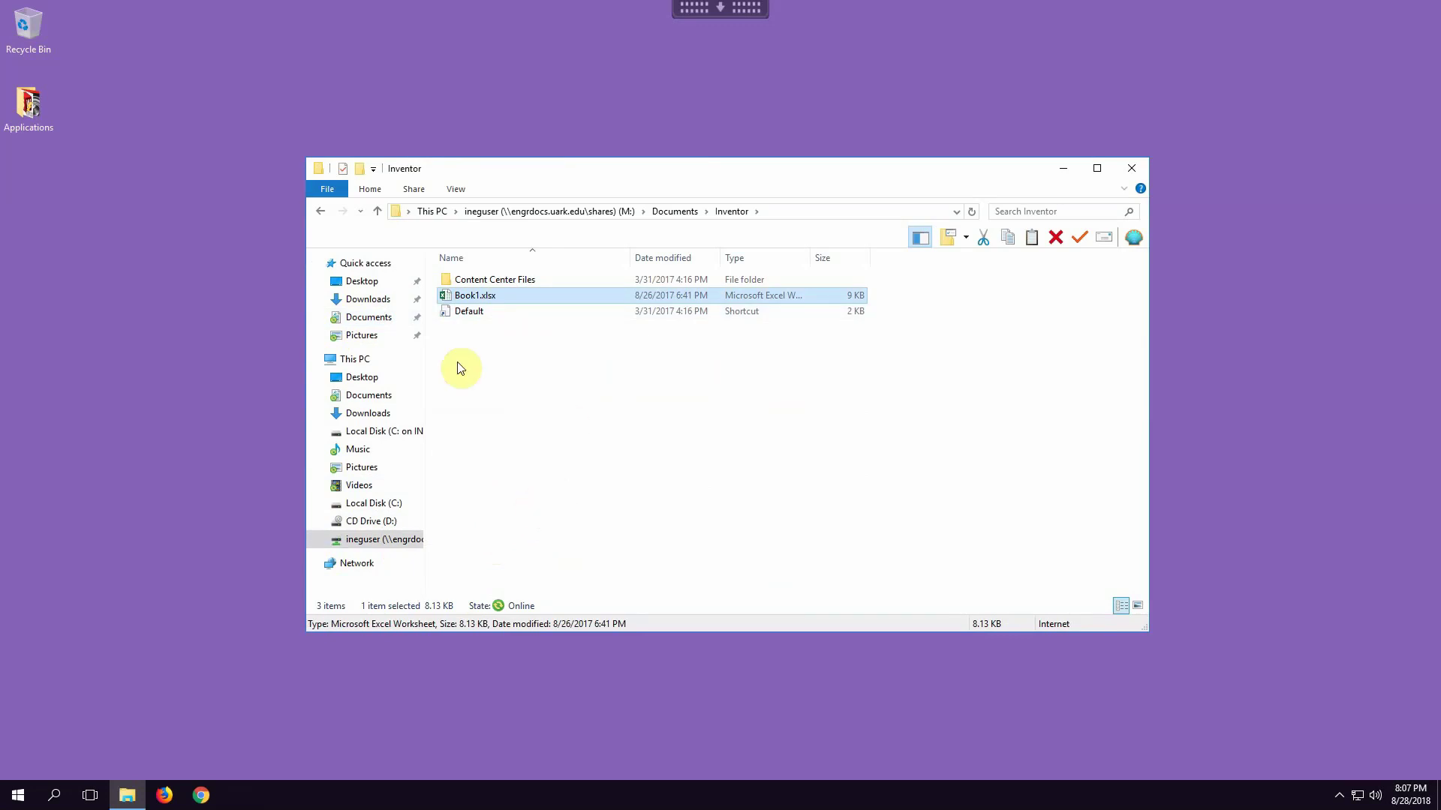
{"action": "left_click", "coordinate": [353, 362]}
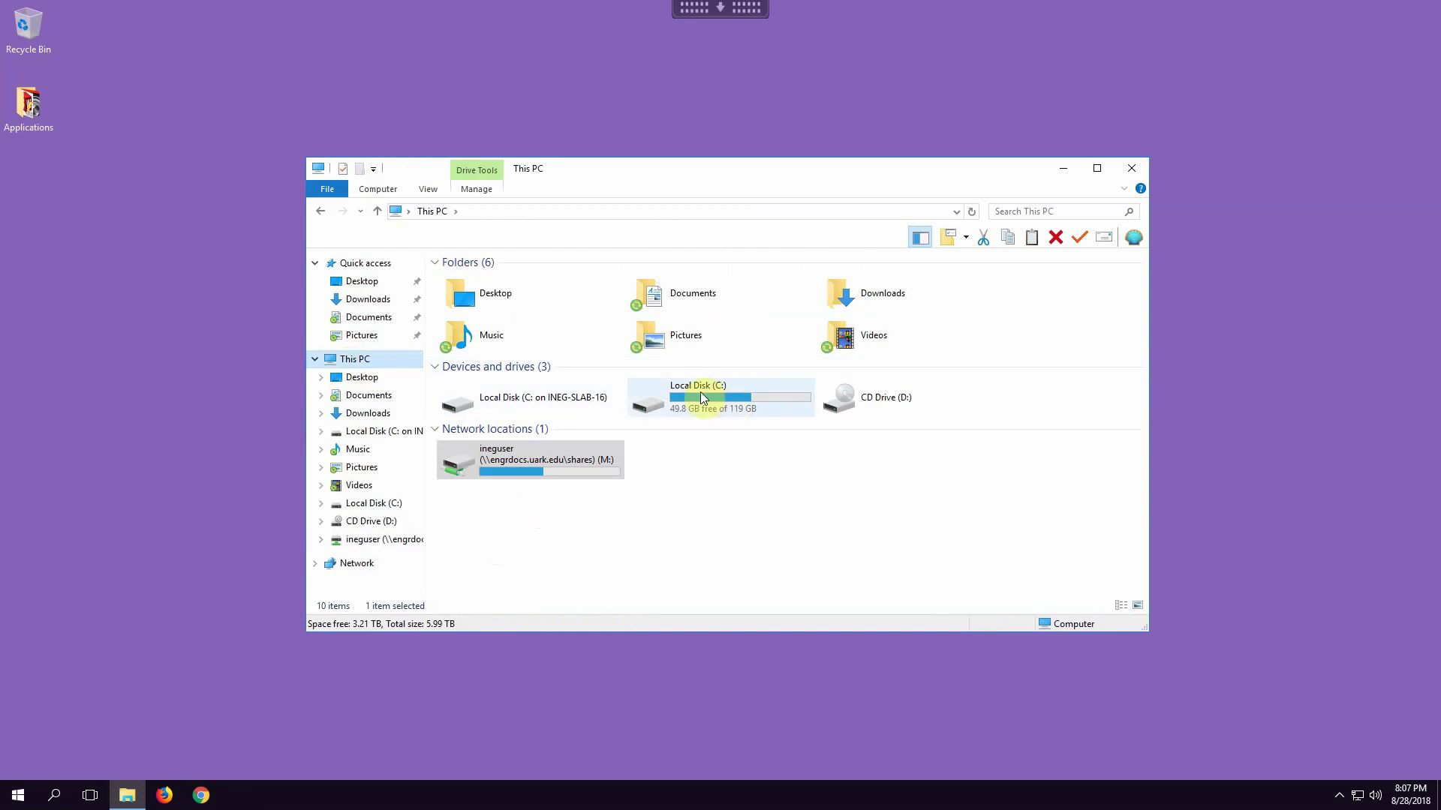
Step: Open the M: network drive from This PC, listing its 21 items, then open the Start menu
{"action": "left_click", "coordinate": [722, 400]}
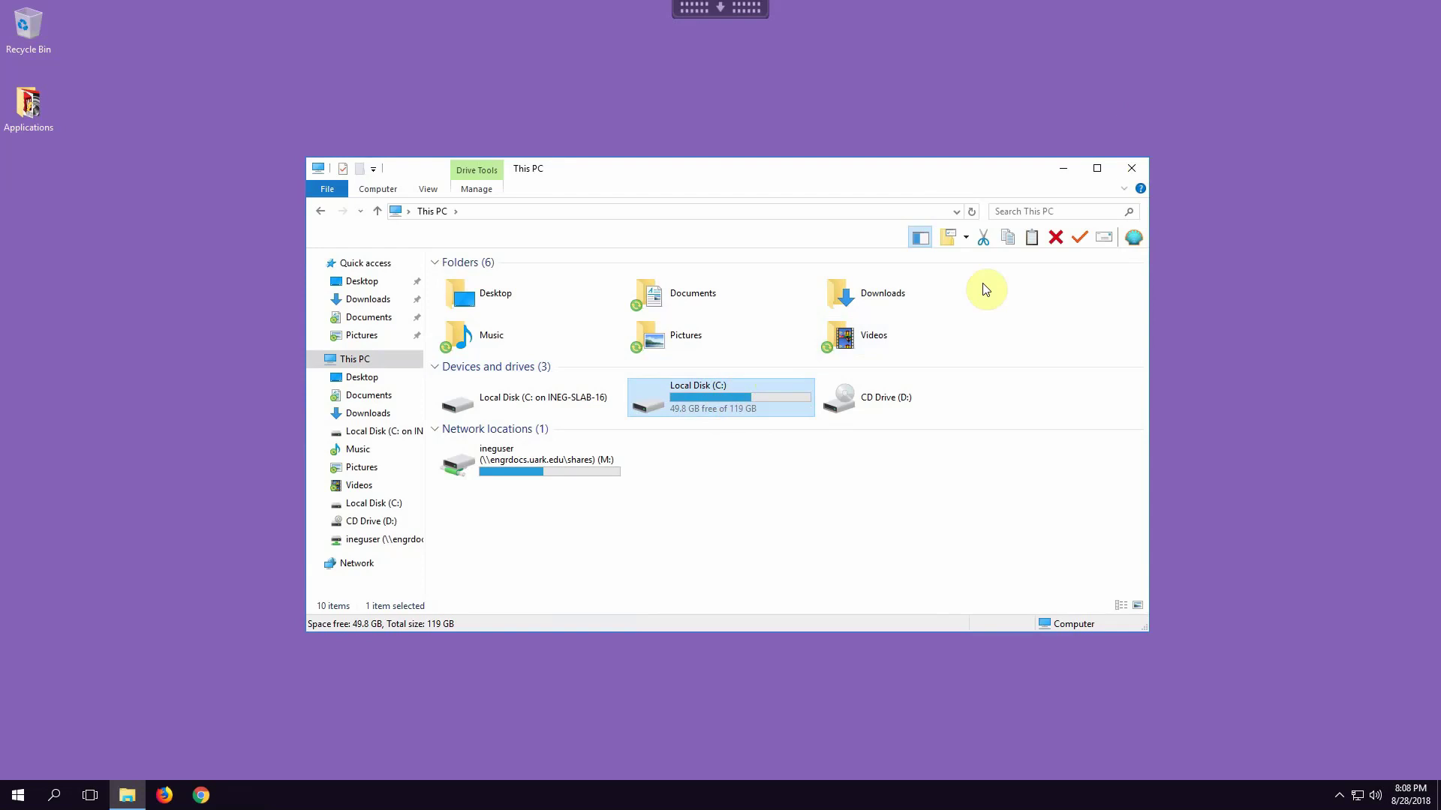
{"action": "double_click", "coordinate": [502, 466]}
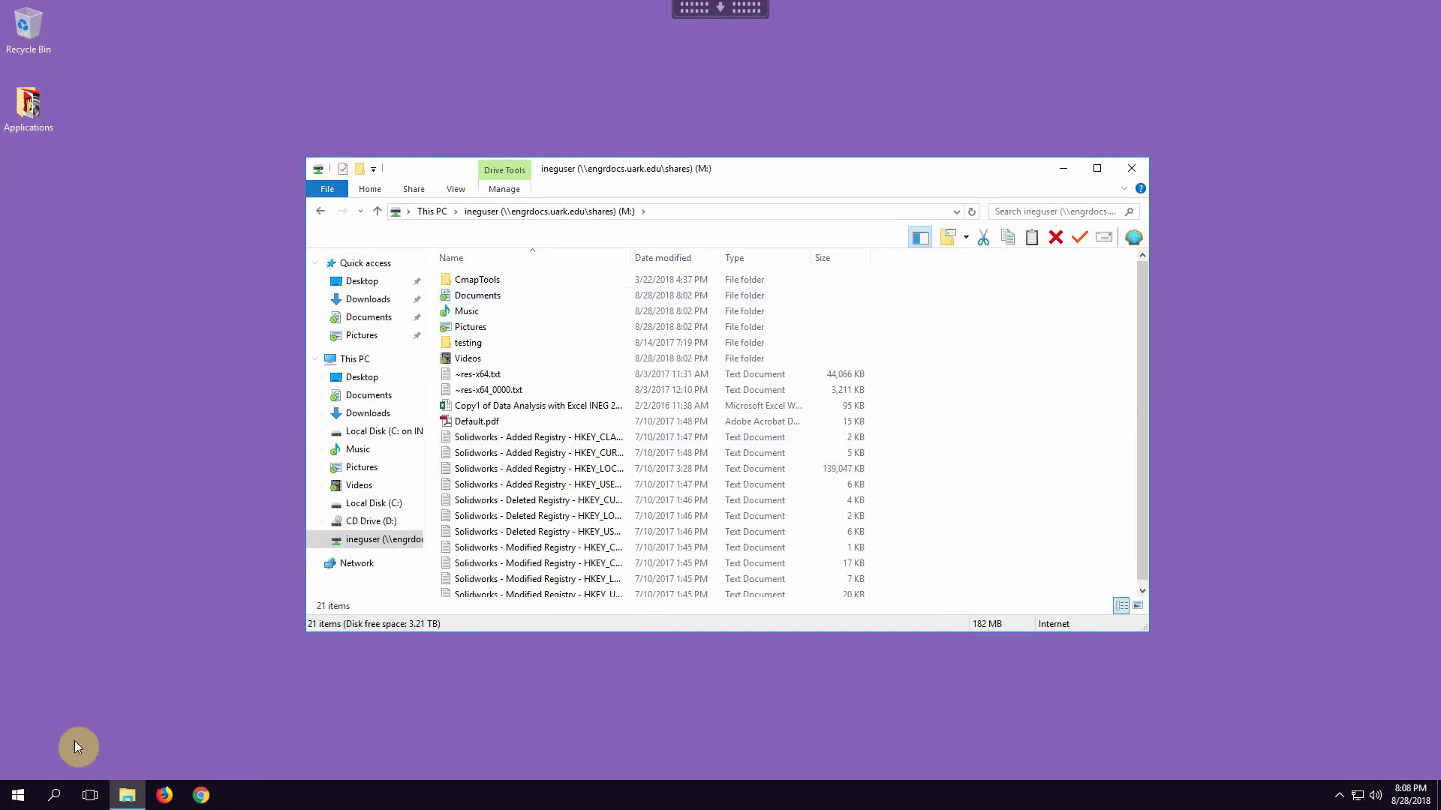
{"action": "left_click", "coordinate": [16, 800]}
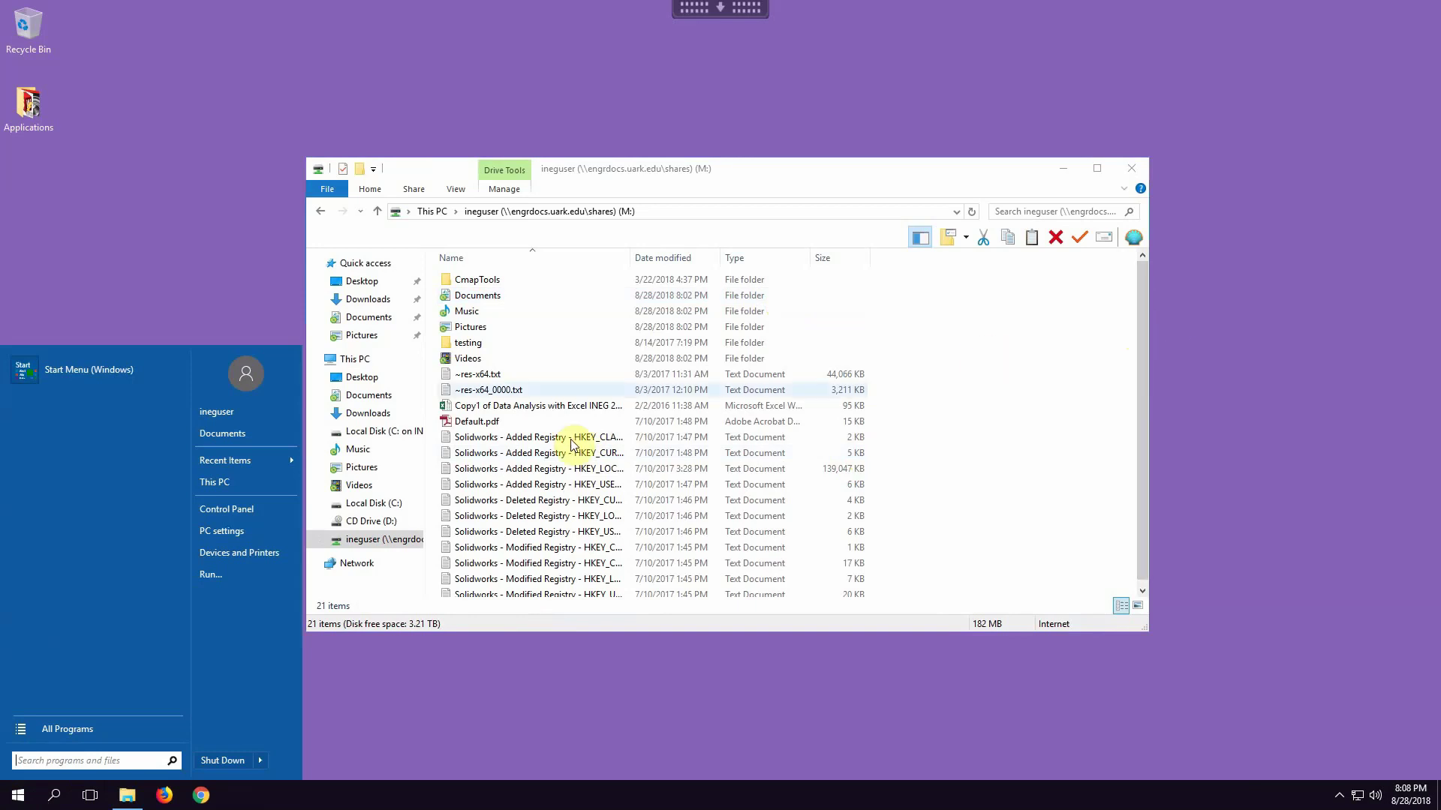
Step: Browse Local Disk (C:) and This PC, then close File Explorer
{"action": "left_click", "coordinate": [356, 507]}
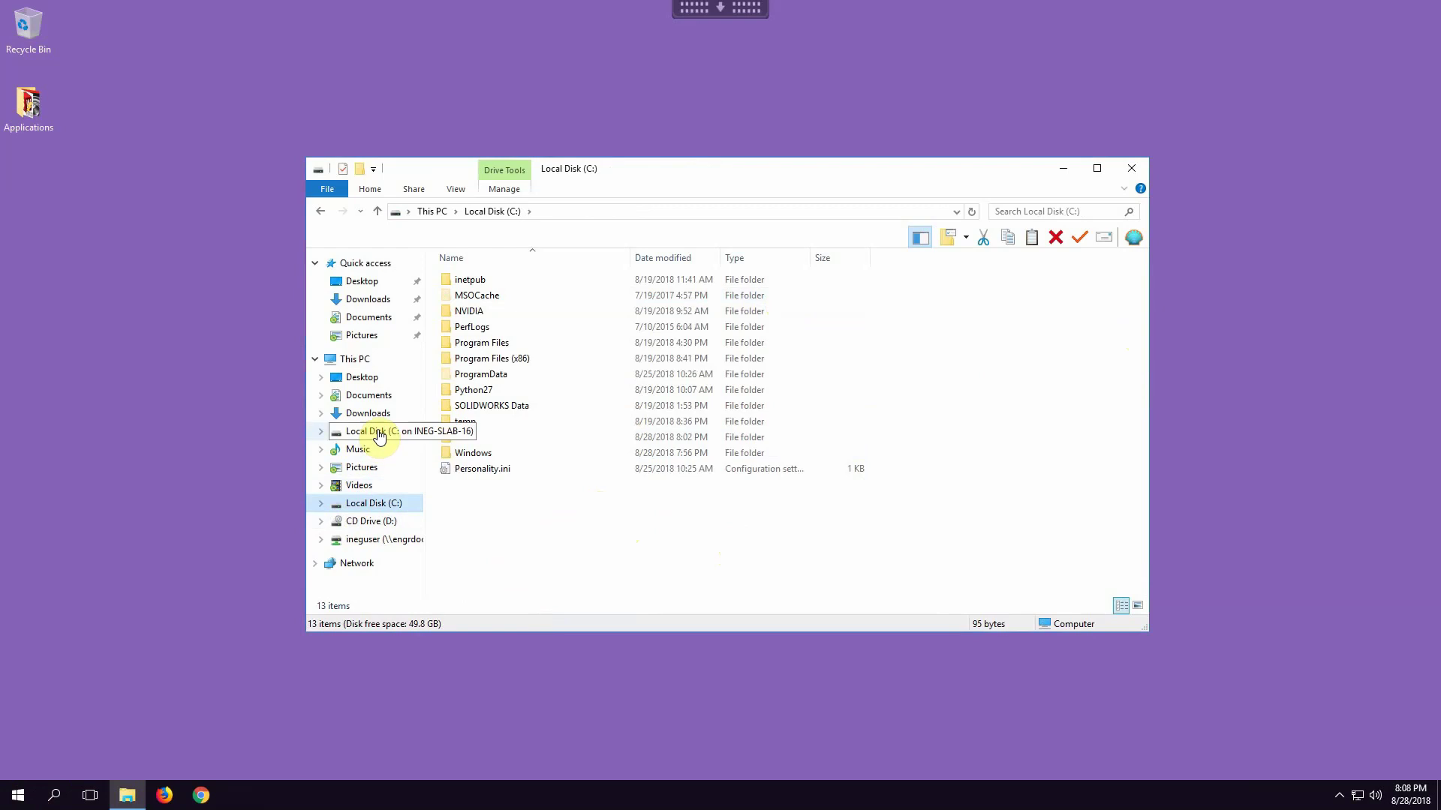
{"action": "left_click", "coordinate": [356, 362]}
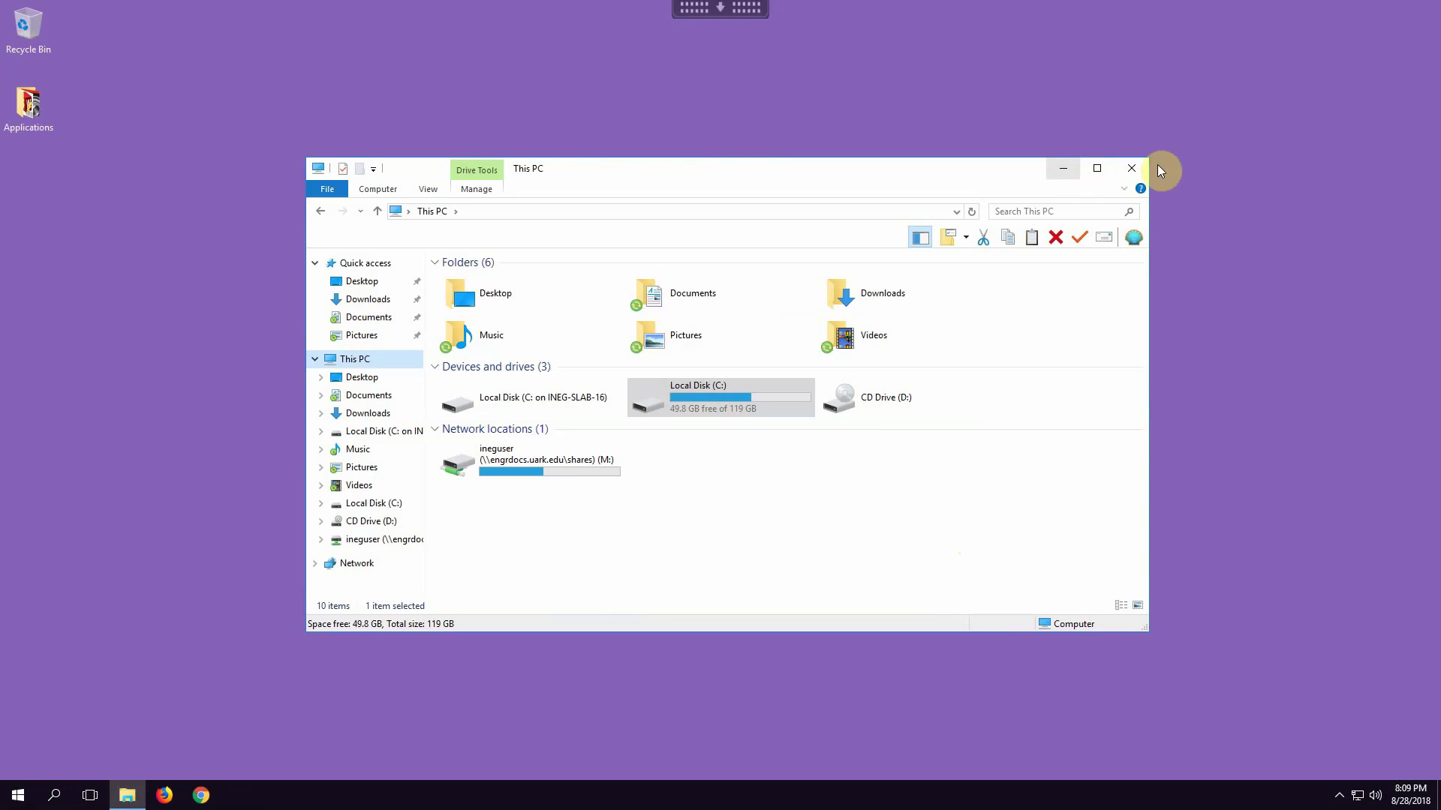
{"action": "left_click", "coordinate": [1131, 172]}
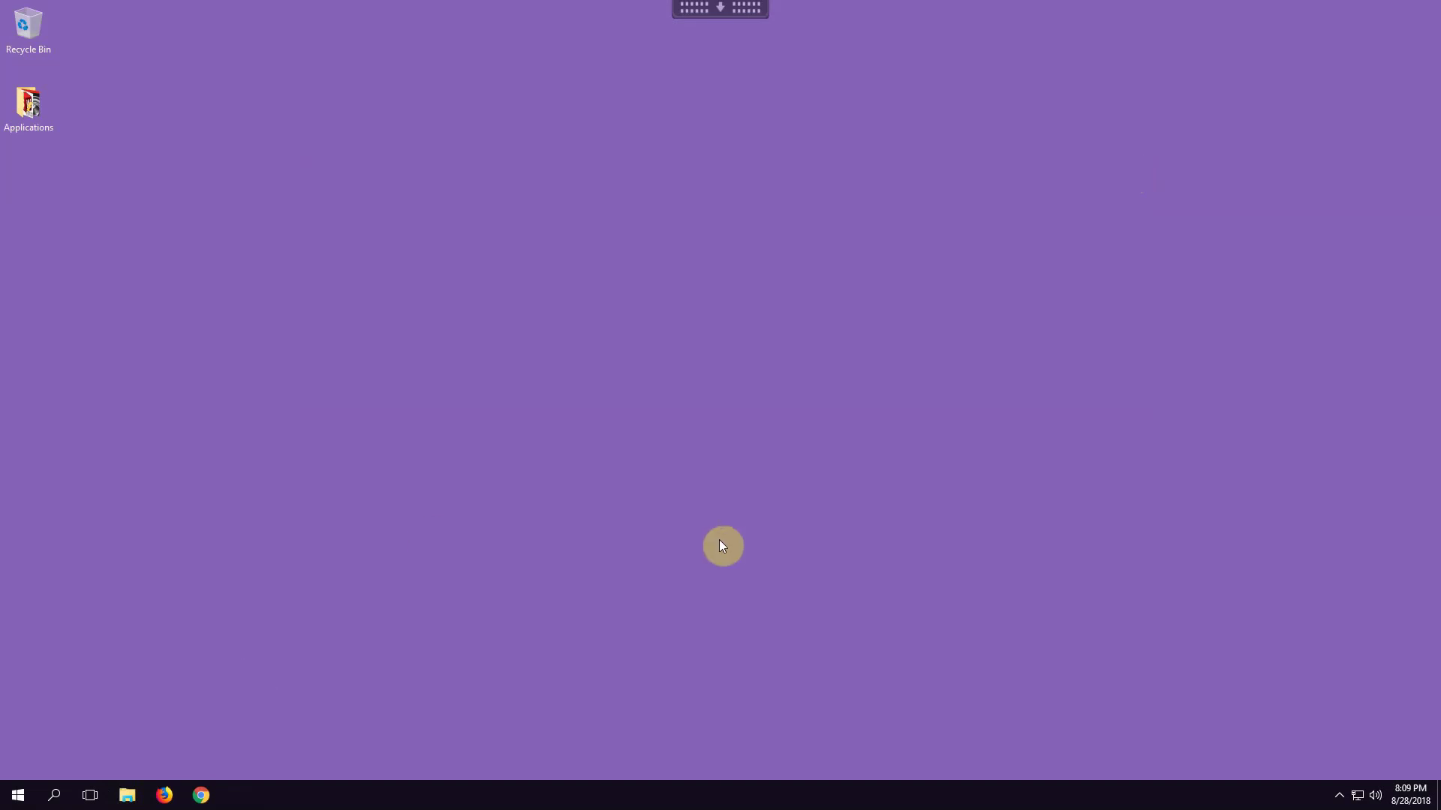
Step: Open the remote Start menu and reveal the Citrix session toolbar above the desktop
{"action": "left_click", "coordinate": [16, 799]}
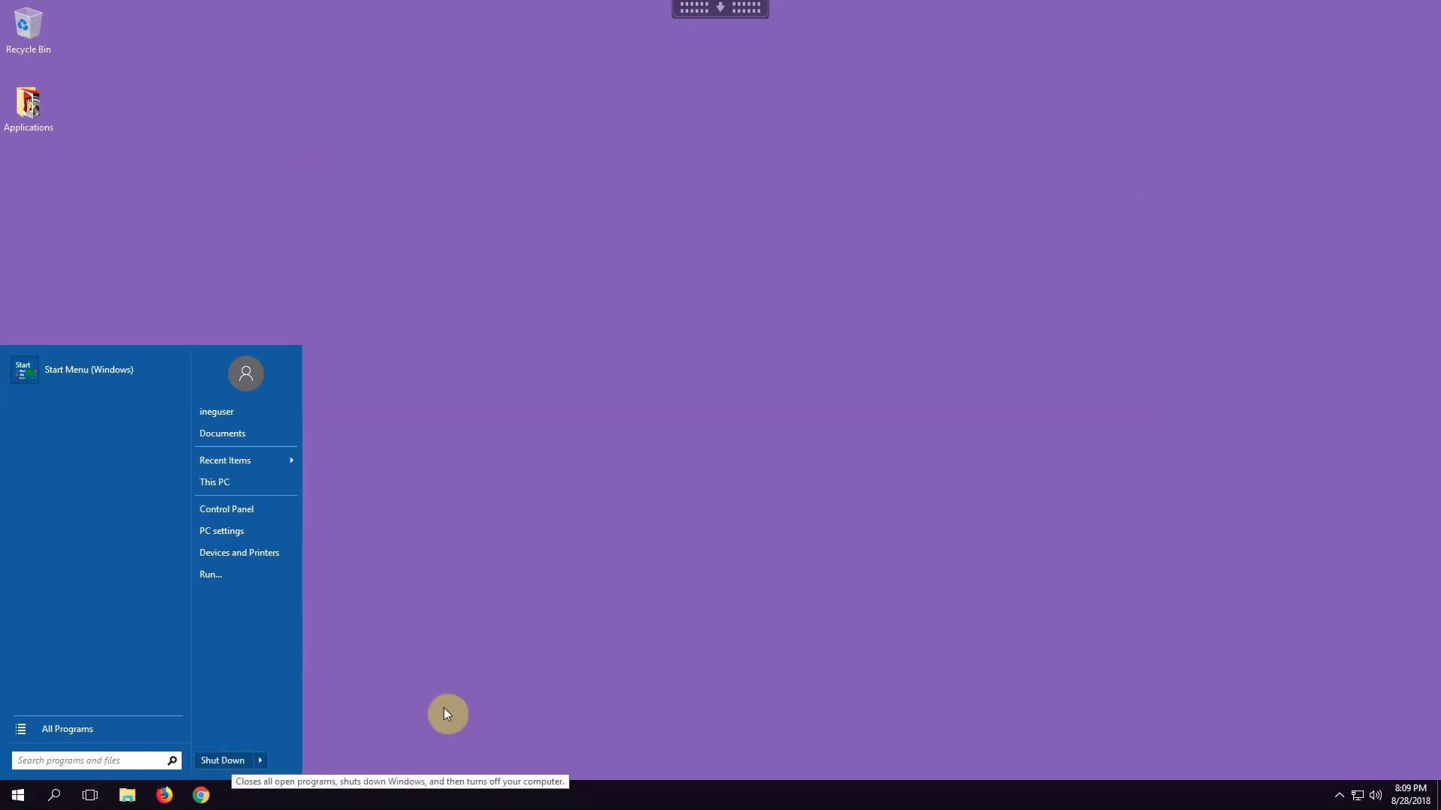
{"action": "left_click", "coordinate": [693, 621]}
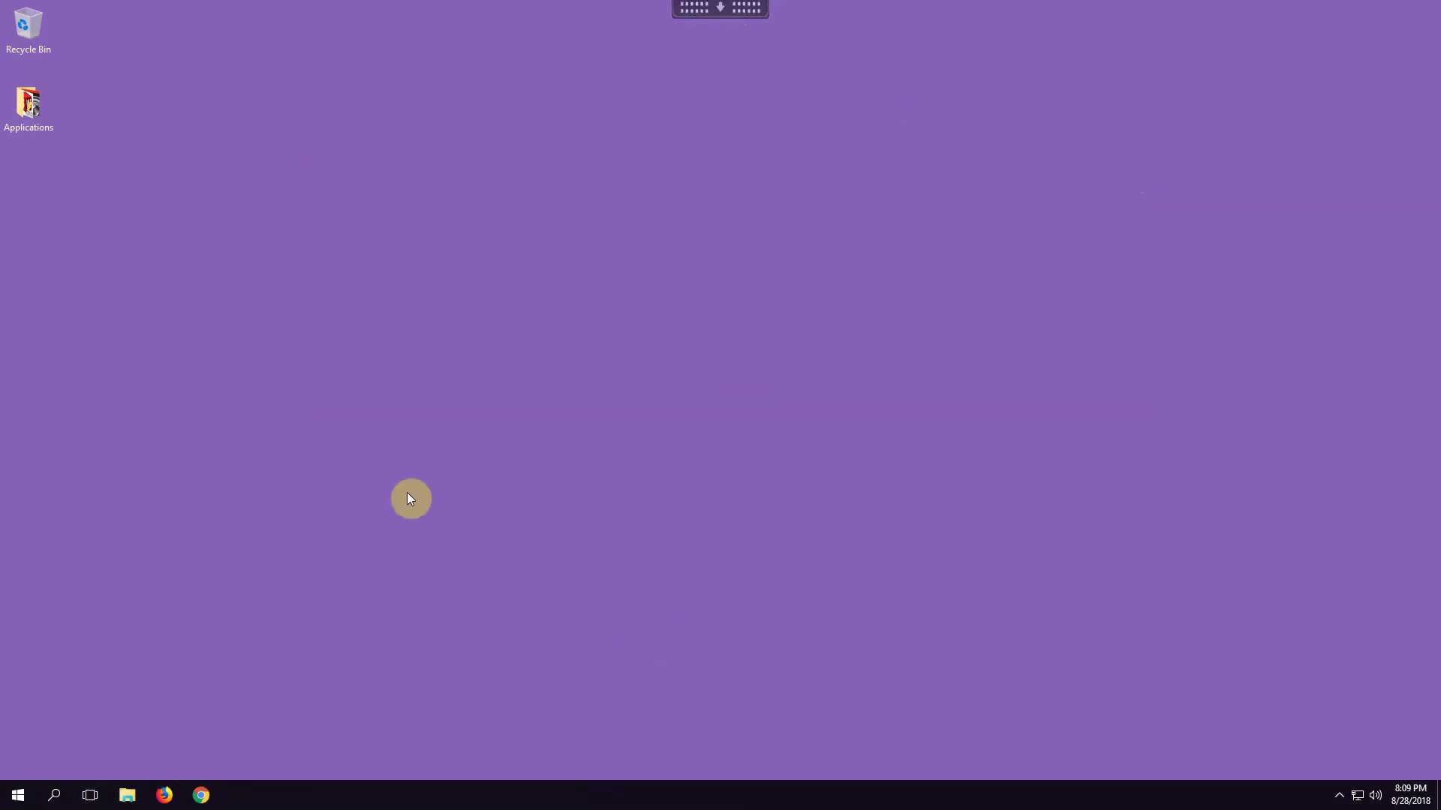
{"action": "left_click", "coordinate": [12, 801]}
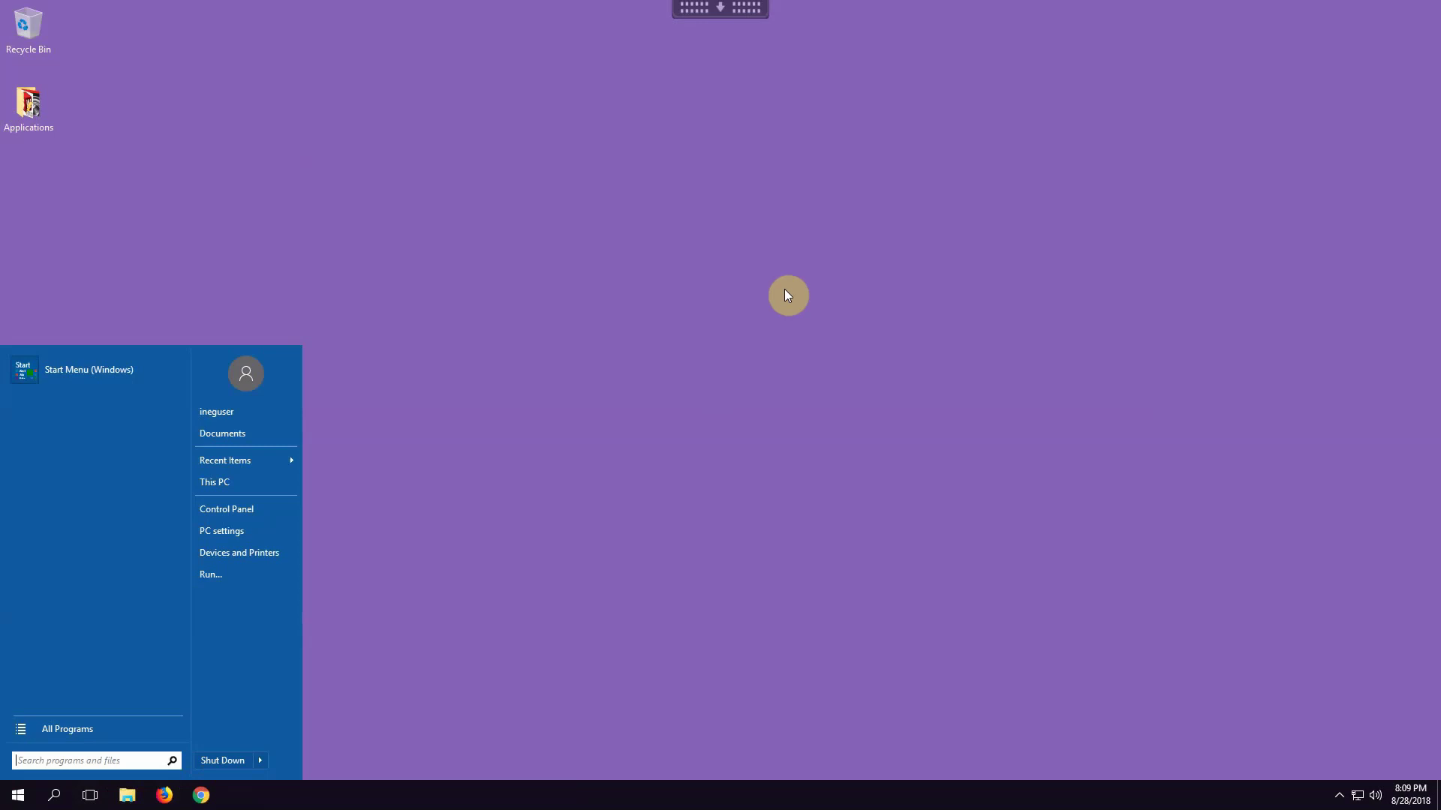
{"action": "left_click", "coordinate": [721, 9]}
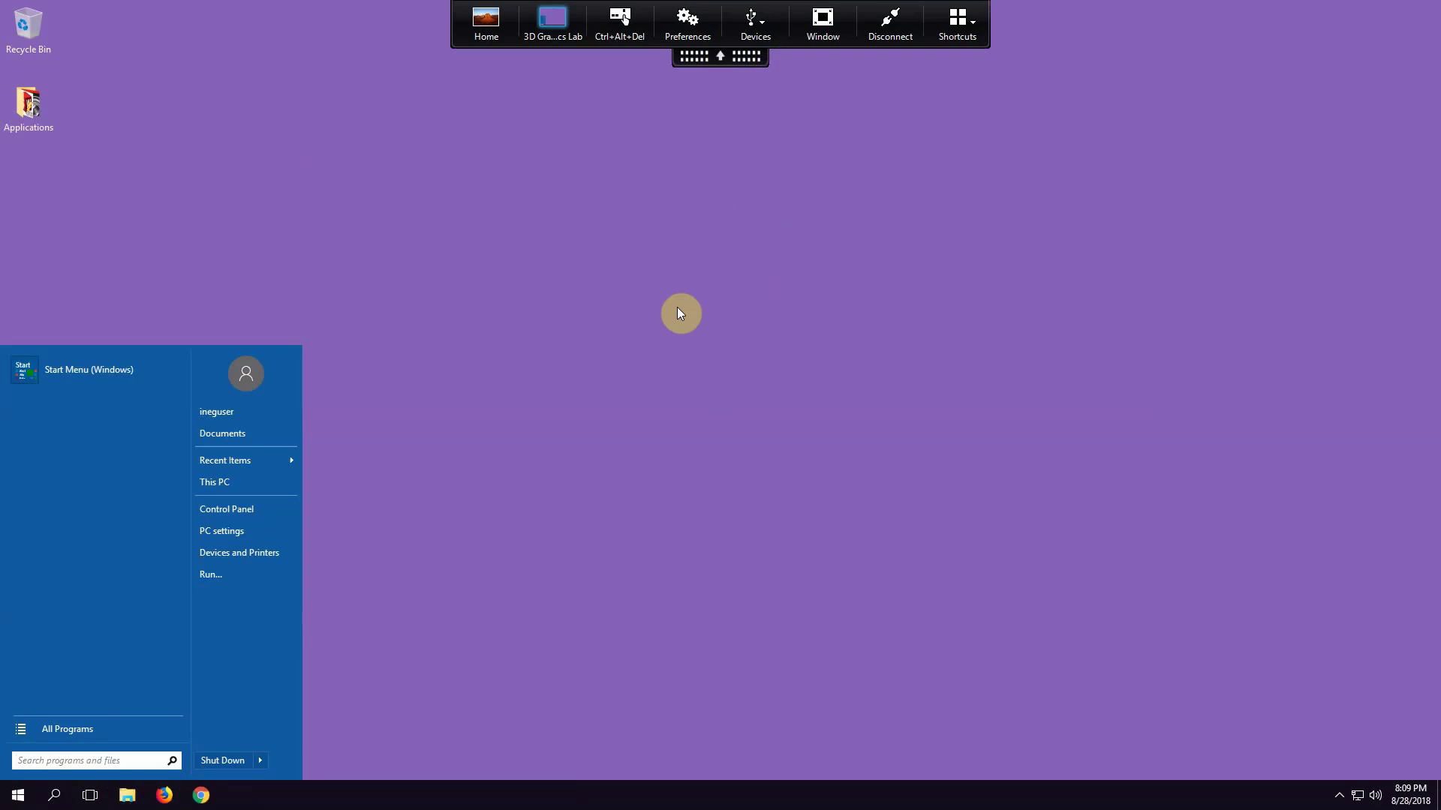
Step: Check the Citrix session toolbar for session options, then bring up the remote Start menu
{"action": "left_click", "coordinate": [677, 308]}
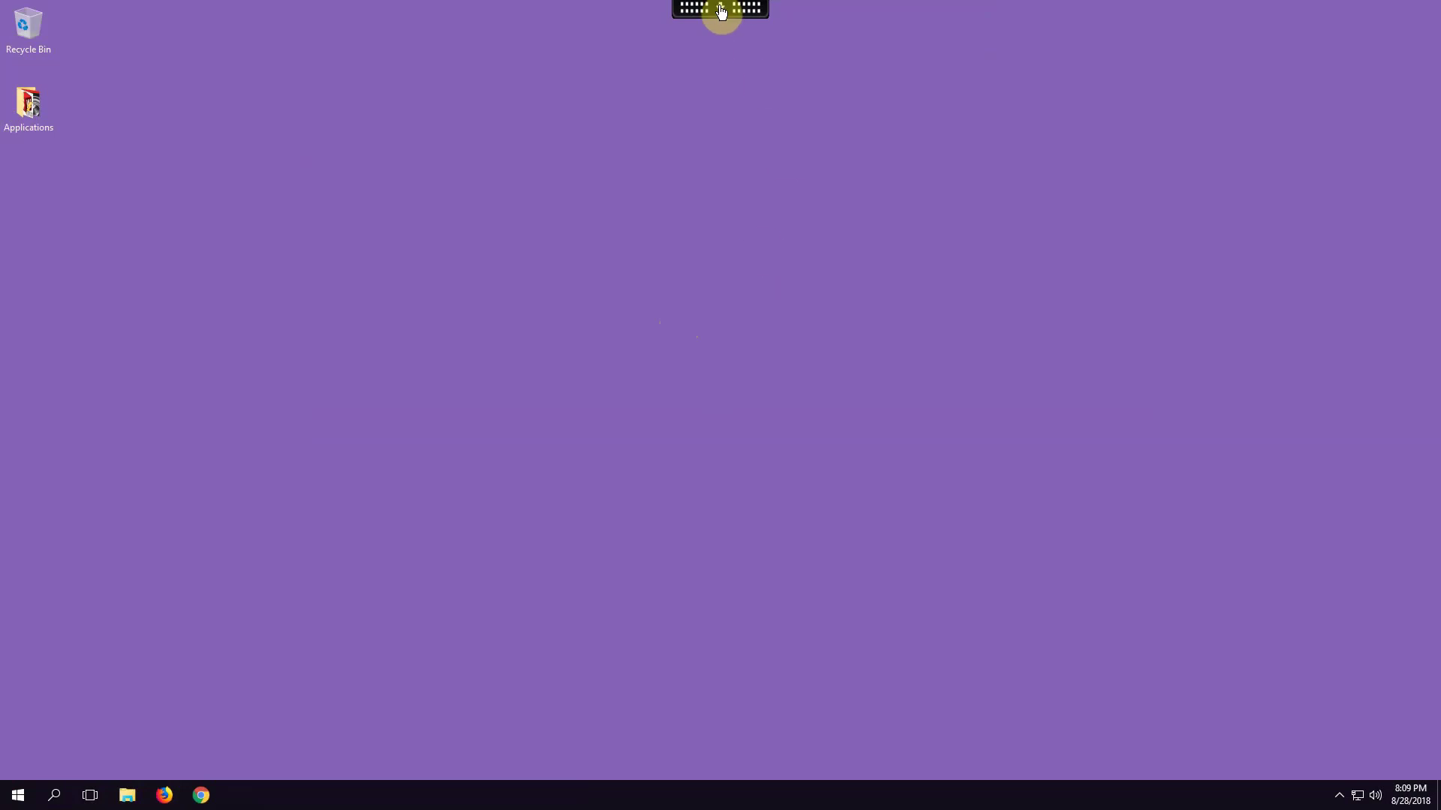
{"action": "mouse_move", "coordinate": [720, 9]}
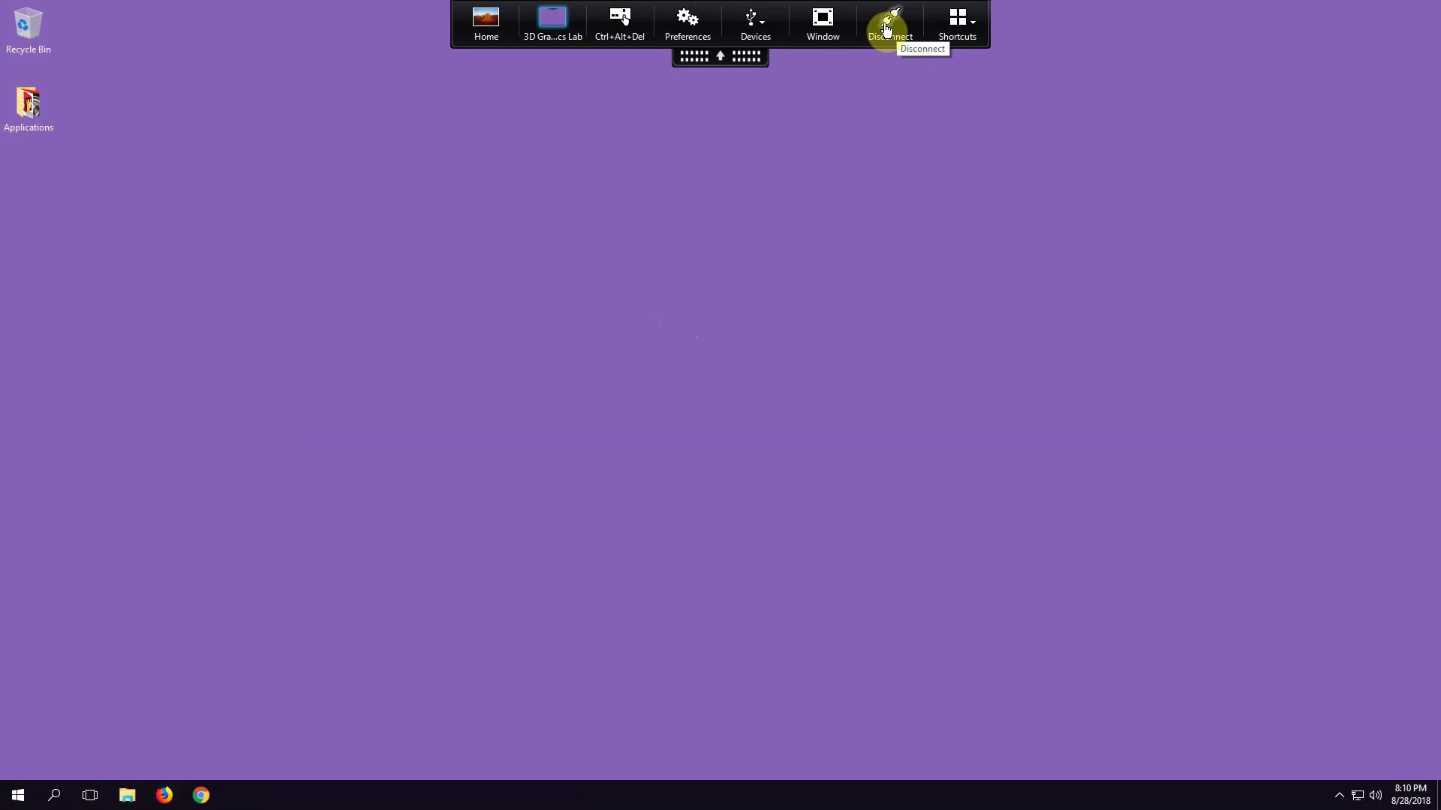
{"action": "left_click", "coordinate": [887, 30]}
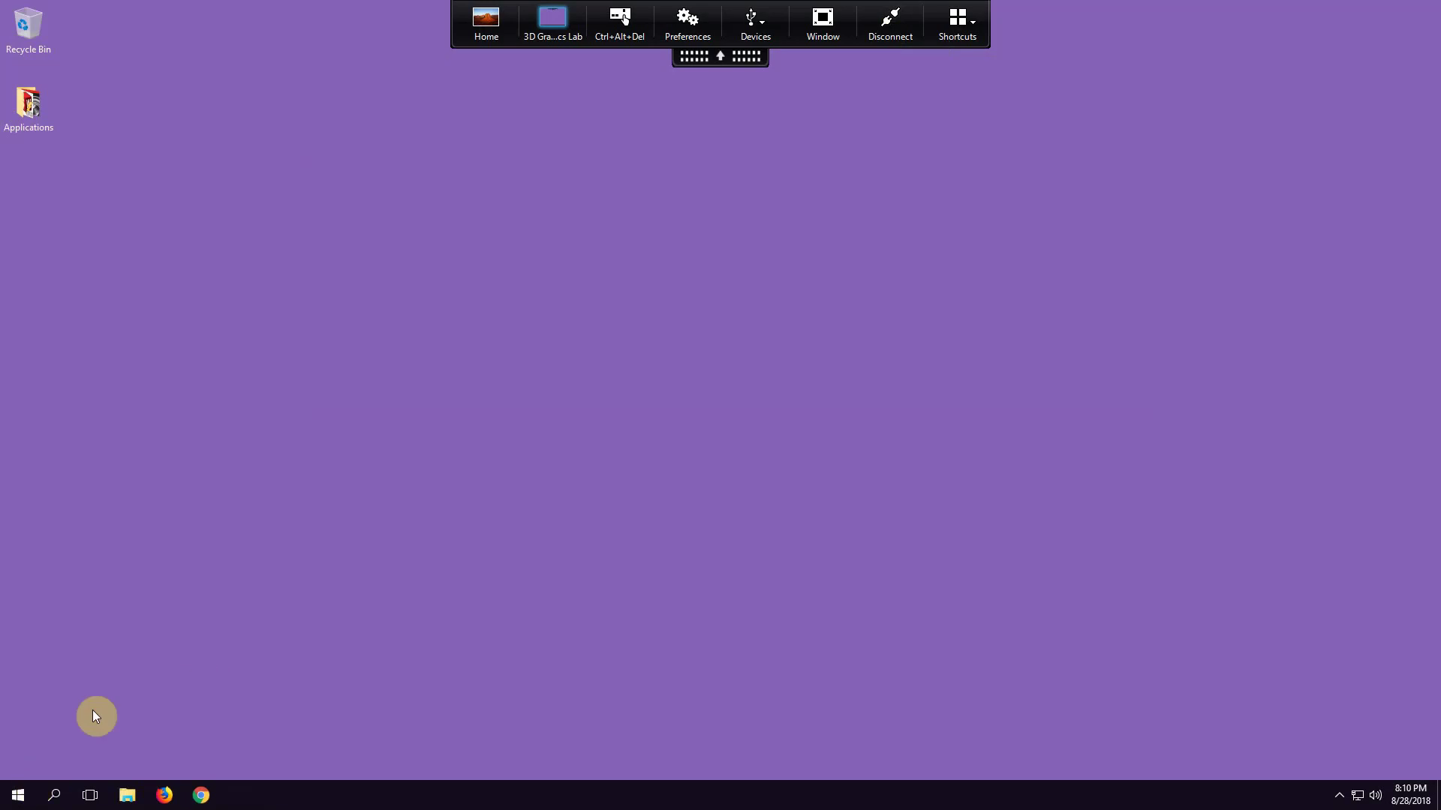
{"action": "left_click", "coordinate": [16, 795]}
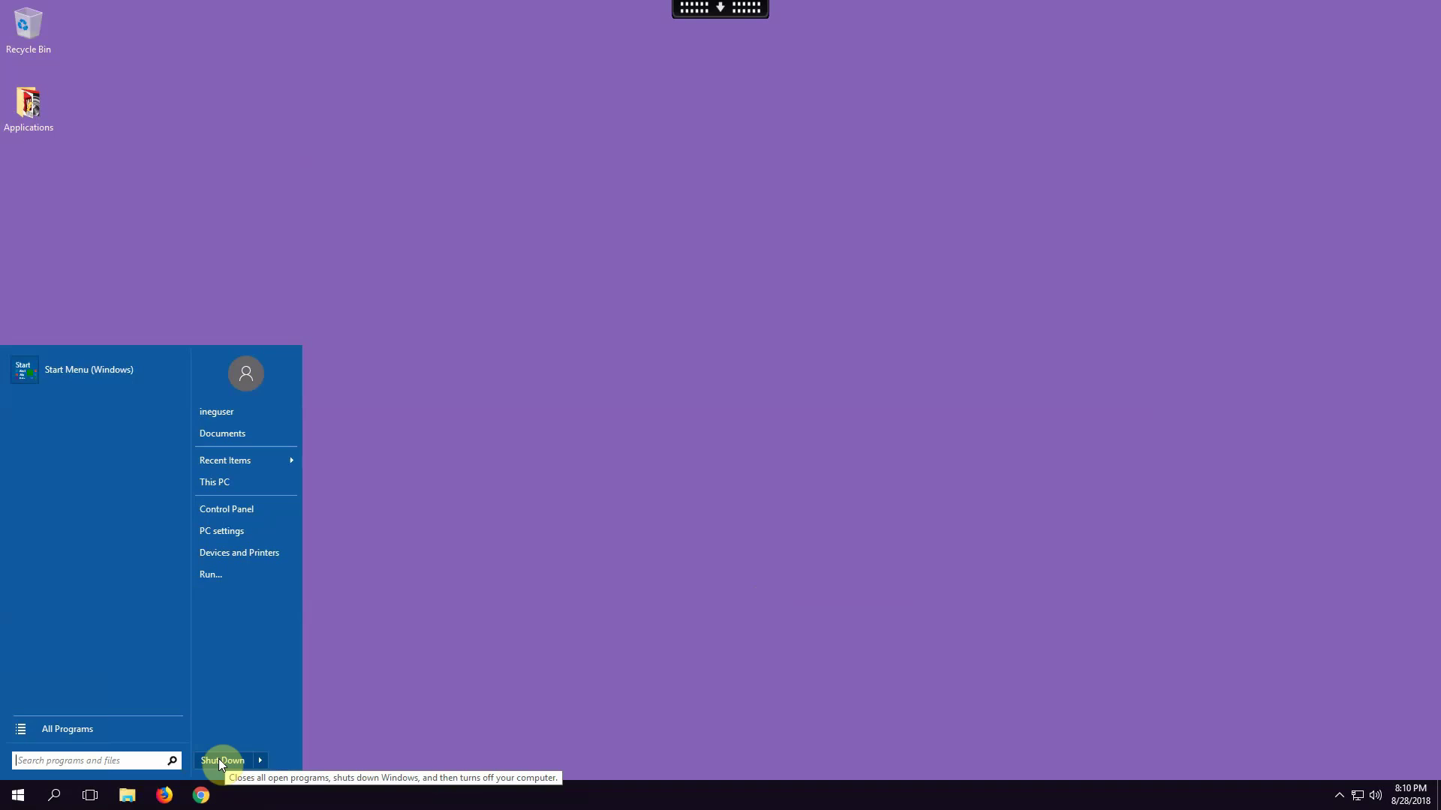
Step: Show and hide the session toolbar's Disconnect option, leaving the remote Start menu open to shut down
{"action": "left_click", "coordinate": [657, 482]}
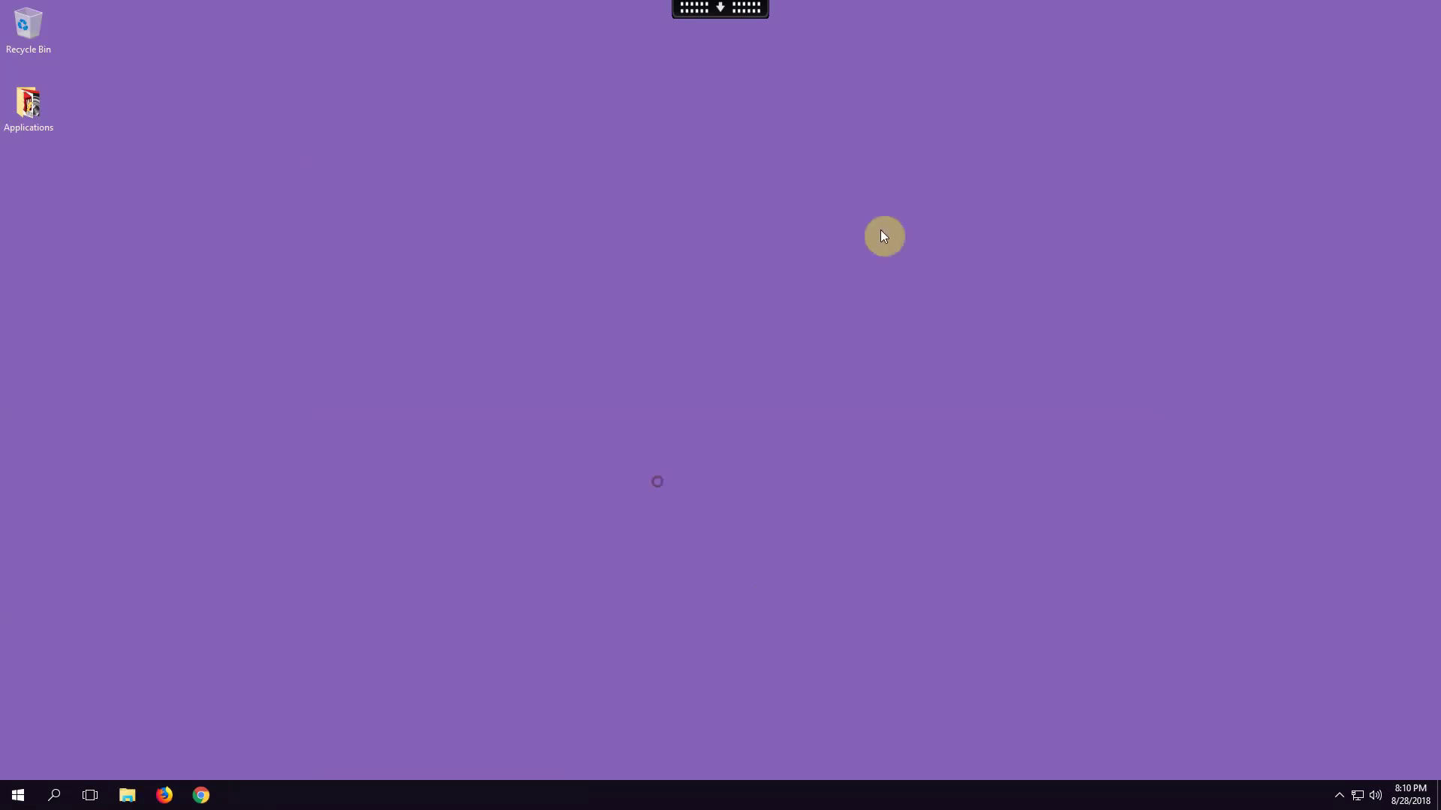
{"action": "left_click", "coordinate": [720, 7]}
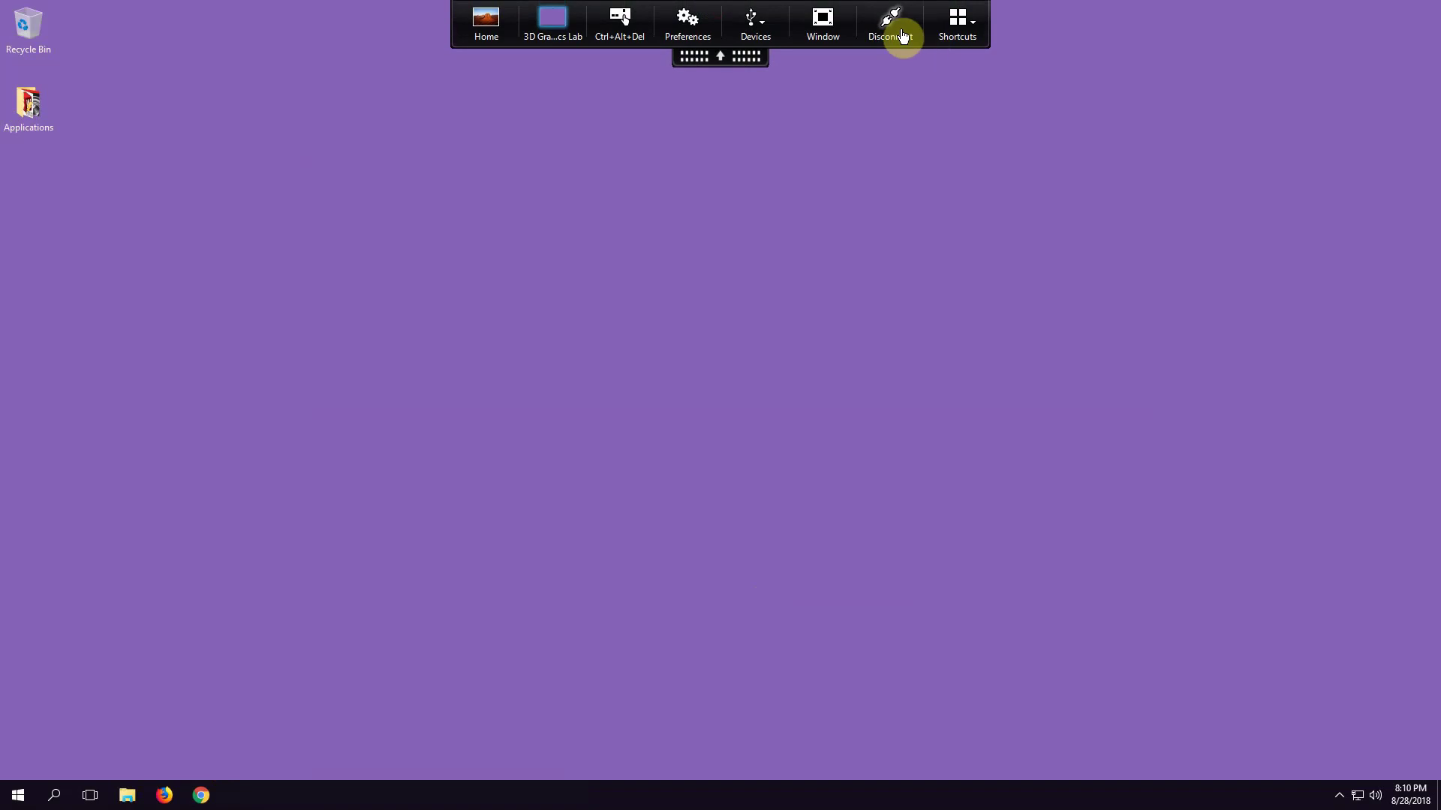
{"action": "left_click", "coordinate": [722, 58]}
{"action": "left_click", "coordinate": [18, 795]}
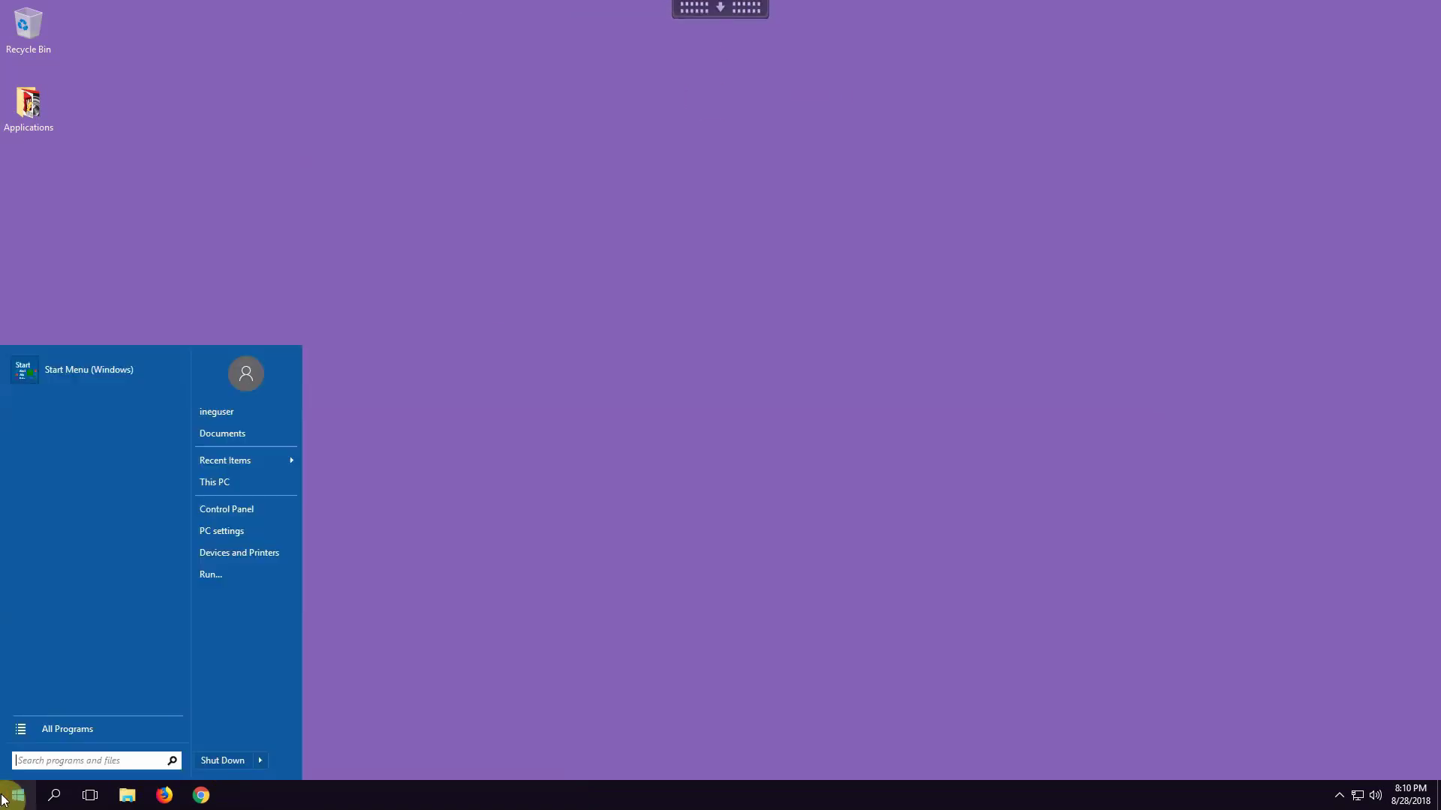